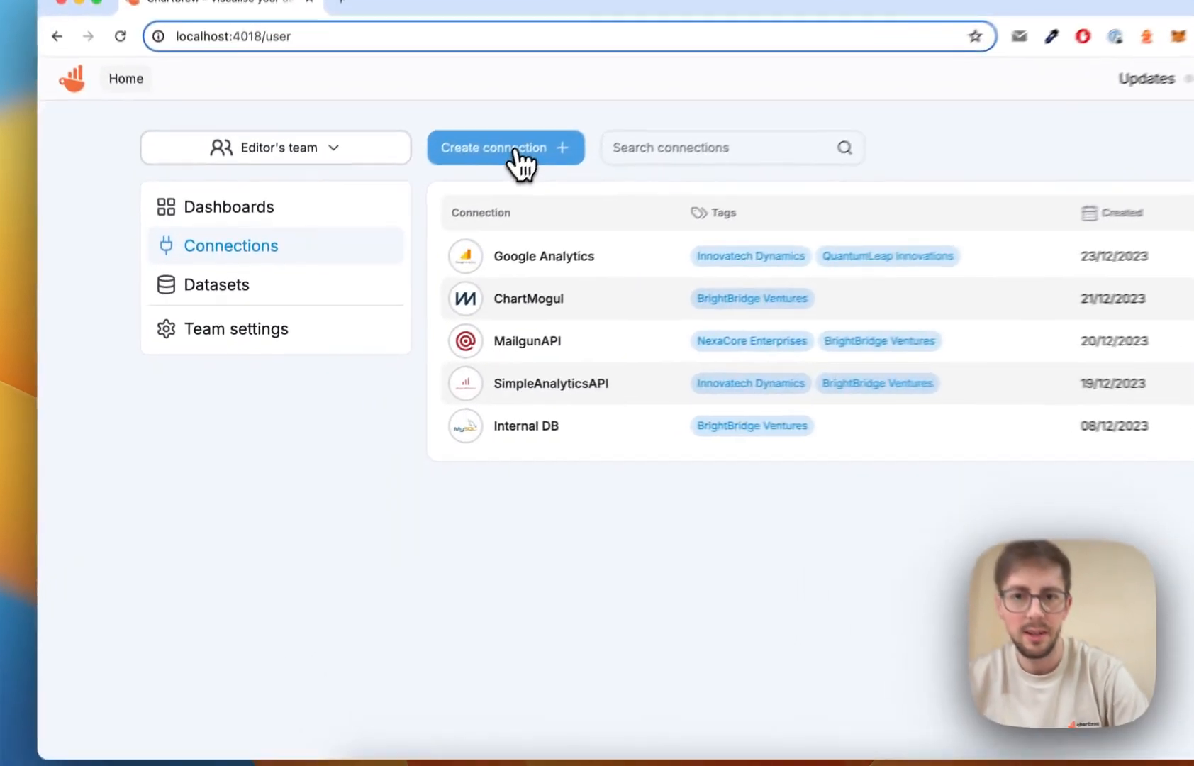
Begin a new data connection to reach the list of datasource types.
{"action": "left_click", "coordinate": [451, 212]}
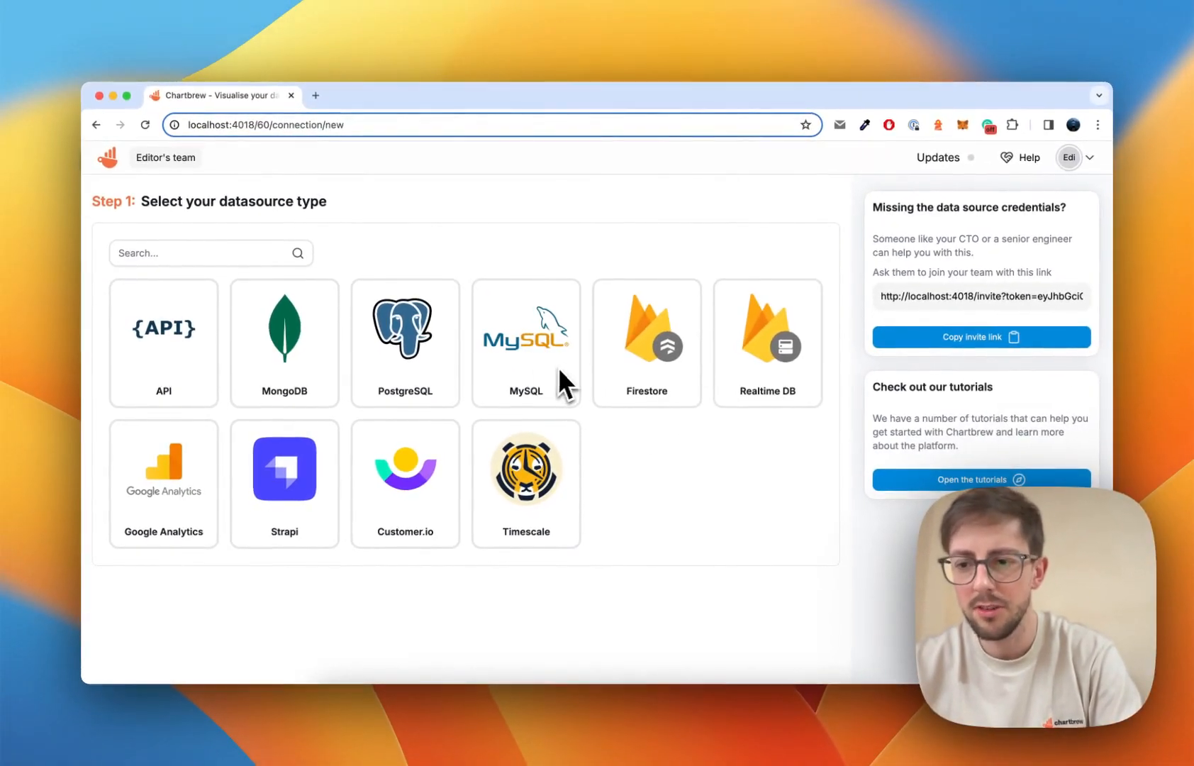
{"action": "left_click", "coordinate": [545, 355]}
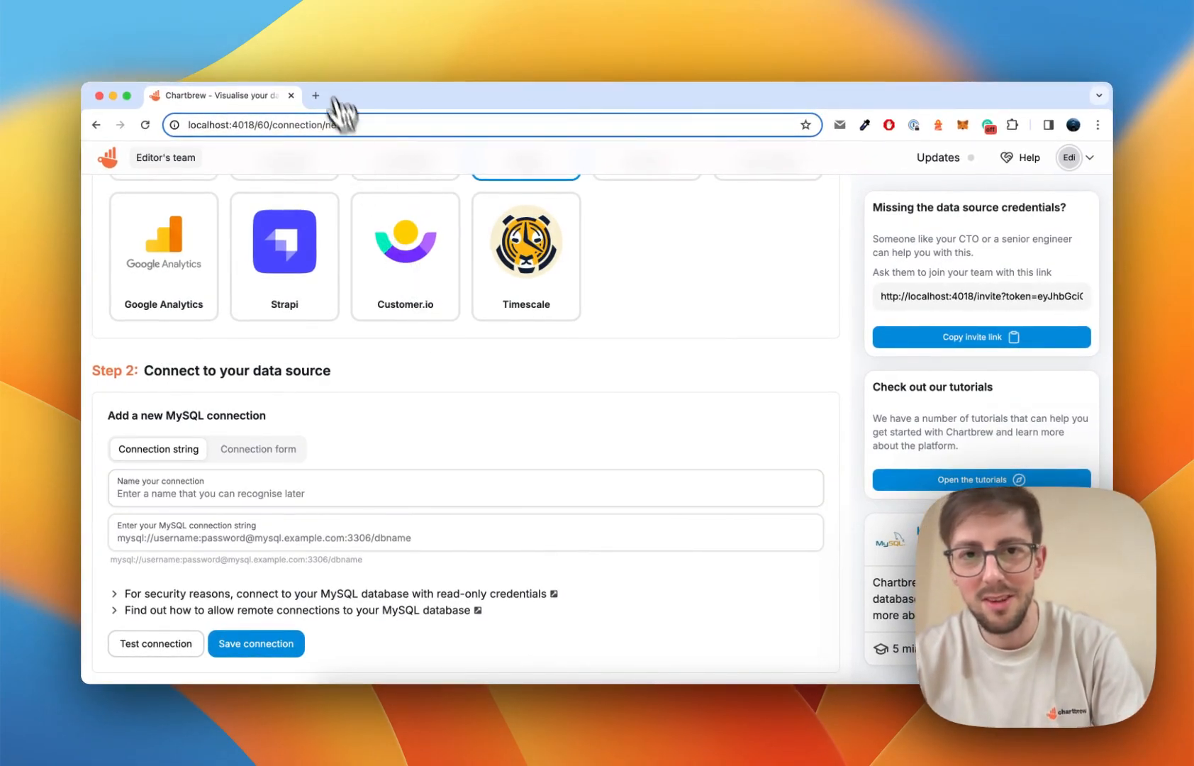
{"action": "left_click", "coordinate": [219, 497]}
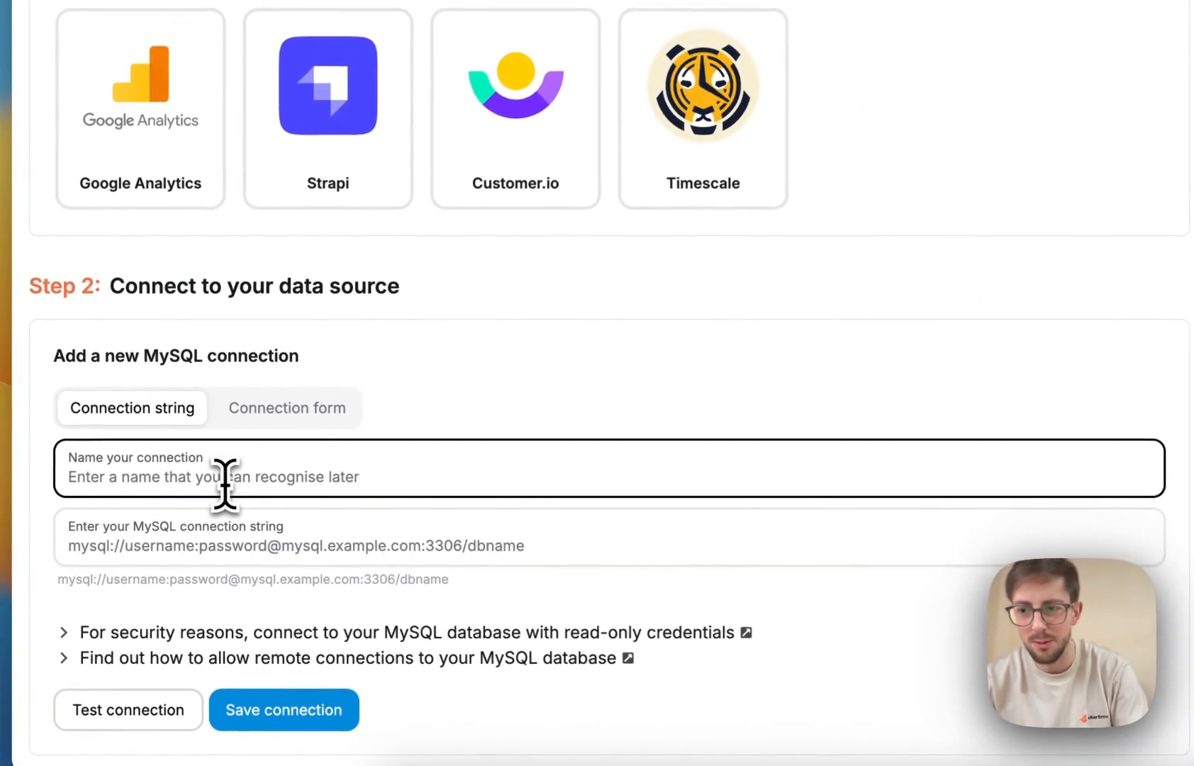
{"action": "type", "text": "Local My"}
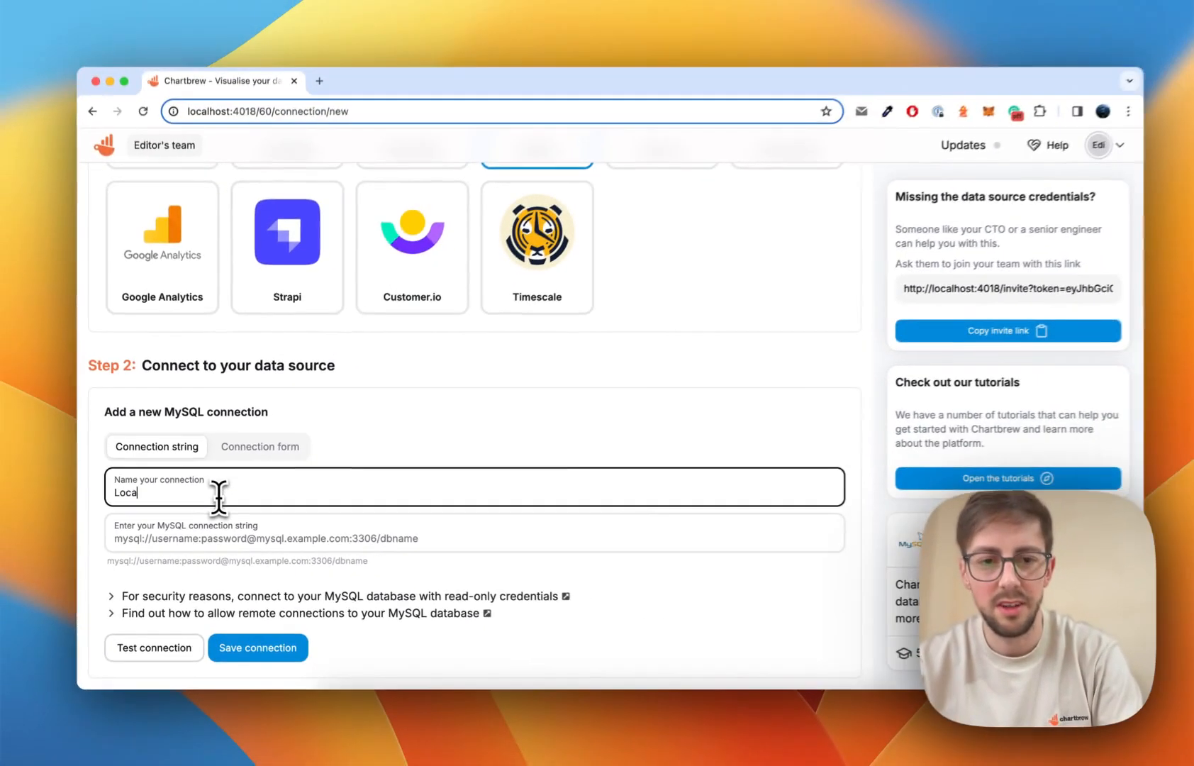
{"action": "type", "text": "SQ"}
{"action": "type", "text": "L"}
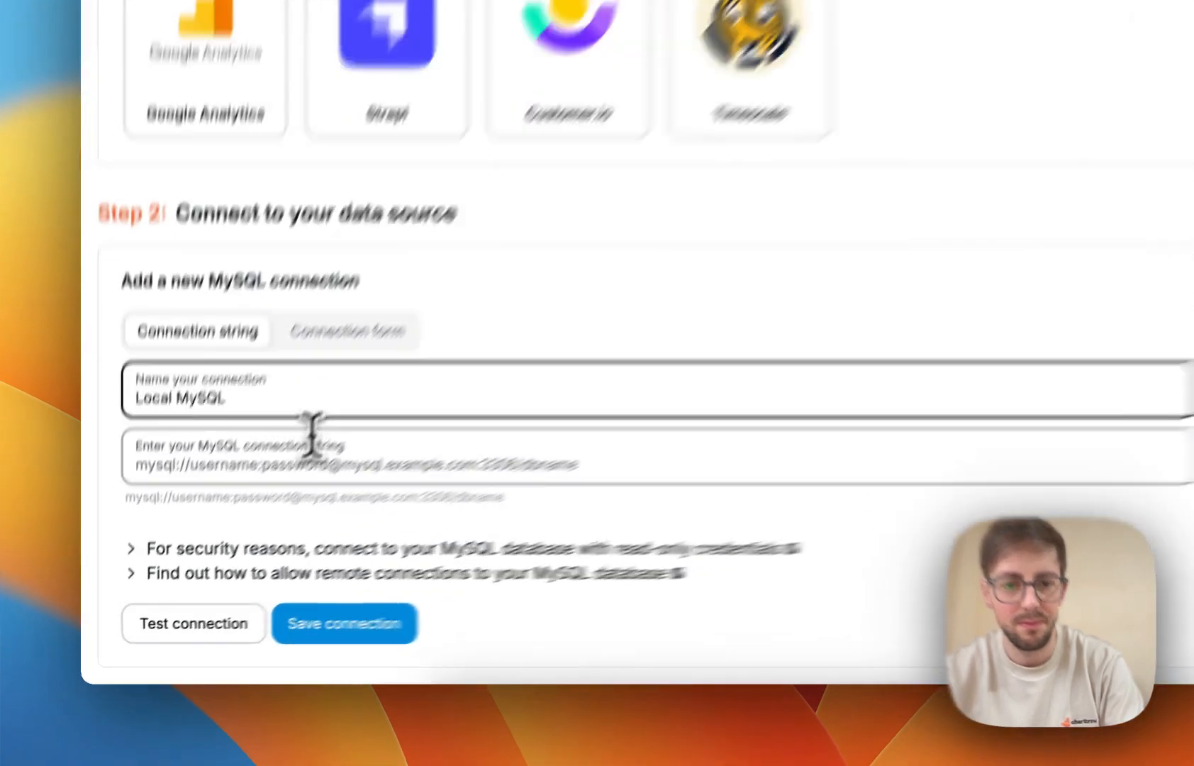
{"action": "left_click", "coordinate": [237, 523]}
{"action": "type", "text": "mysql://root:@"}
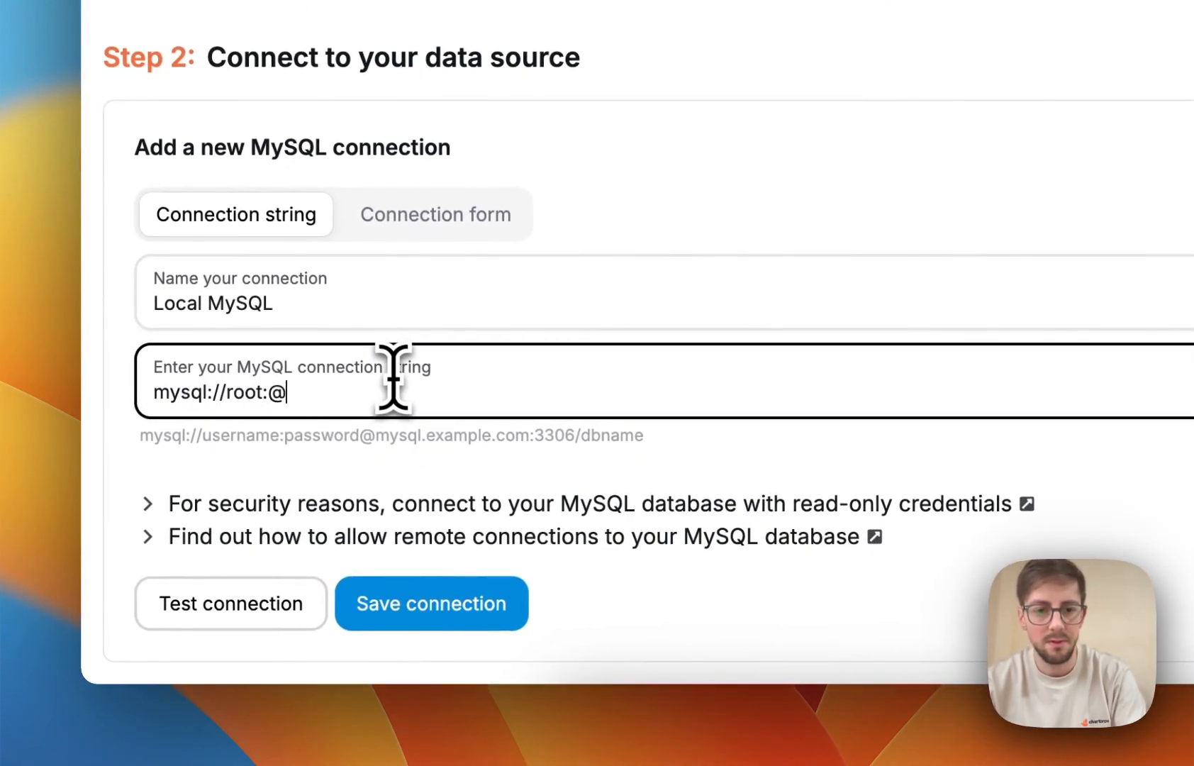
{"action": "type", "text": "localhost:3306/chartbrewdev"}
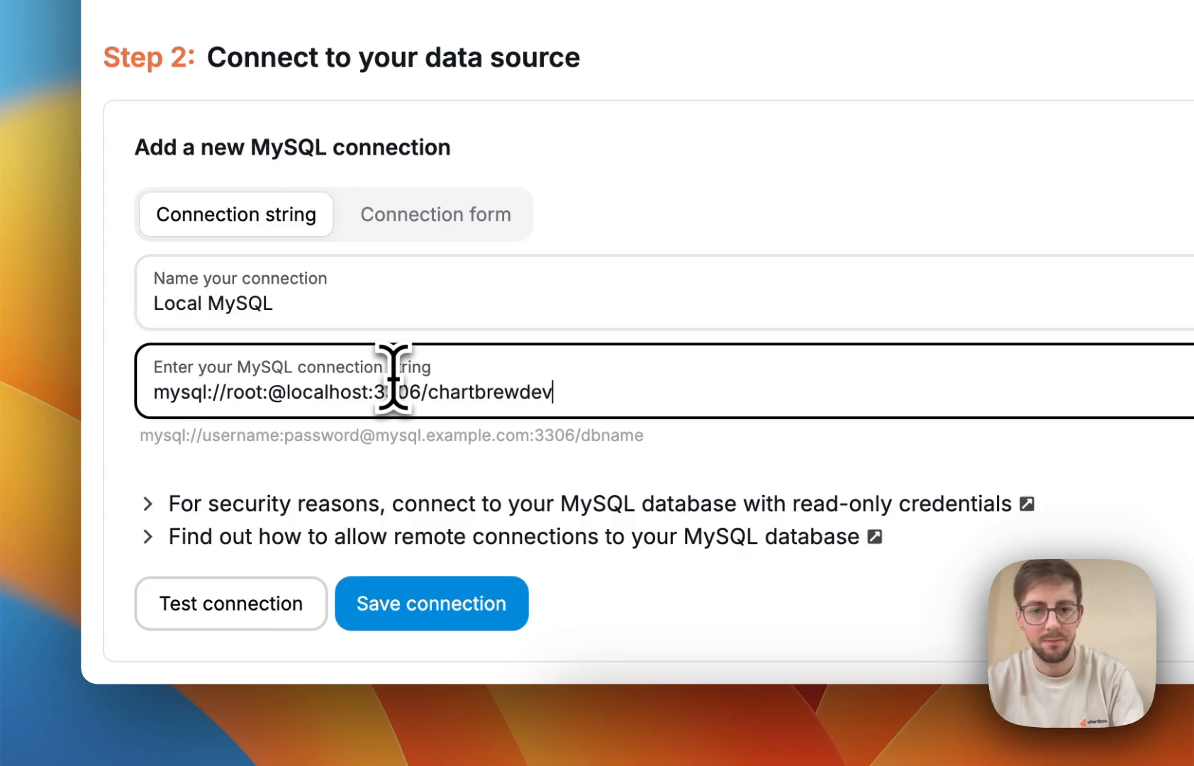
{"action": "type", "text": "3"}
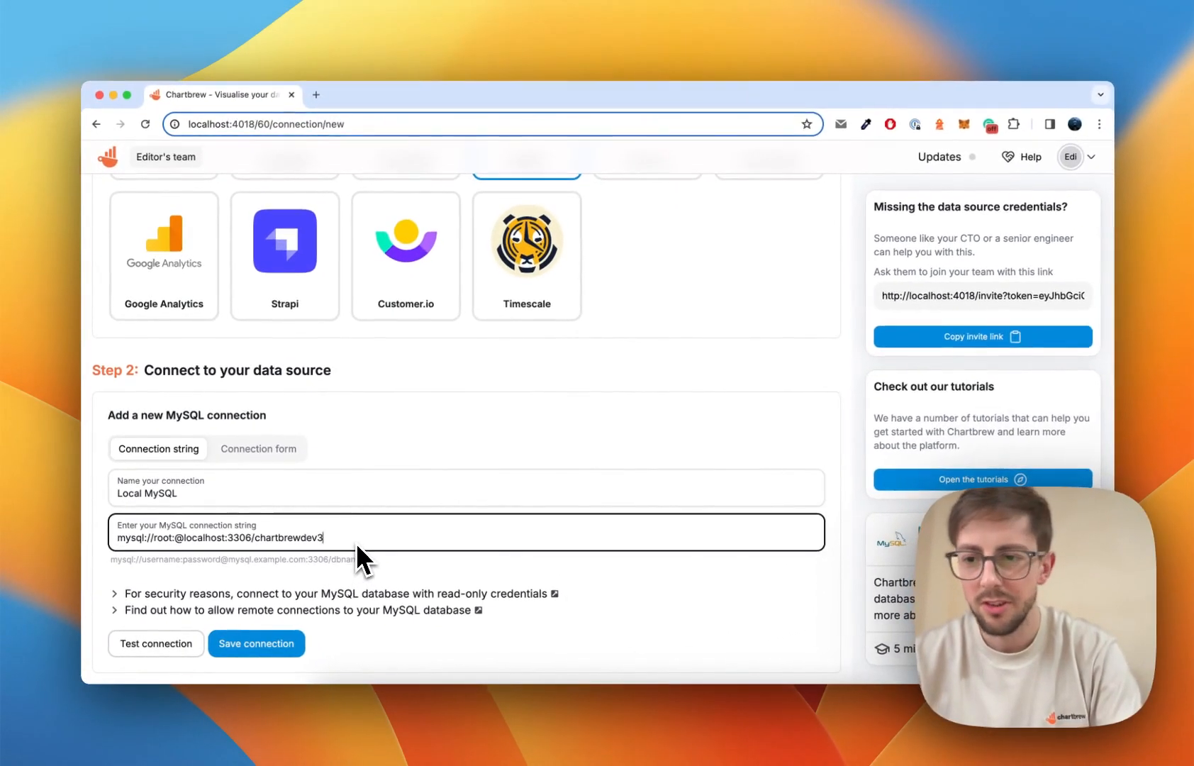
Test the Local MySQL connection and review the status 200 result listing its tables.
{"action": "left_click", "coordinate": [170, 644]}
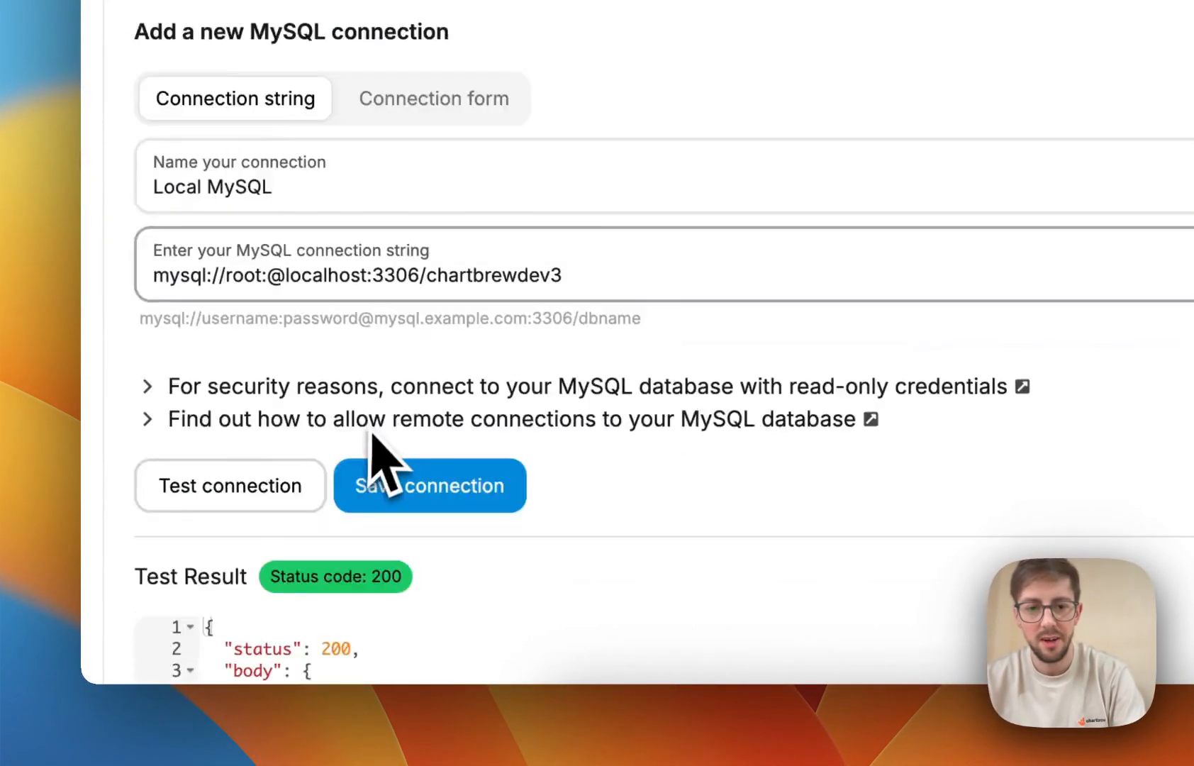
{"action": "scroll", "coordinate": [568, 659], "scroll_direction": "down", "scroll_amount": 5}
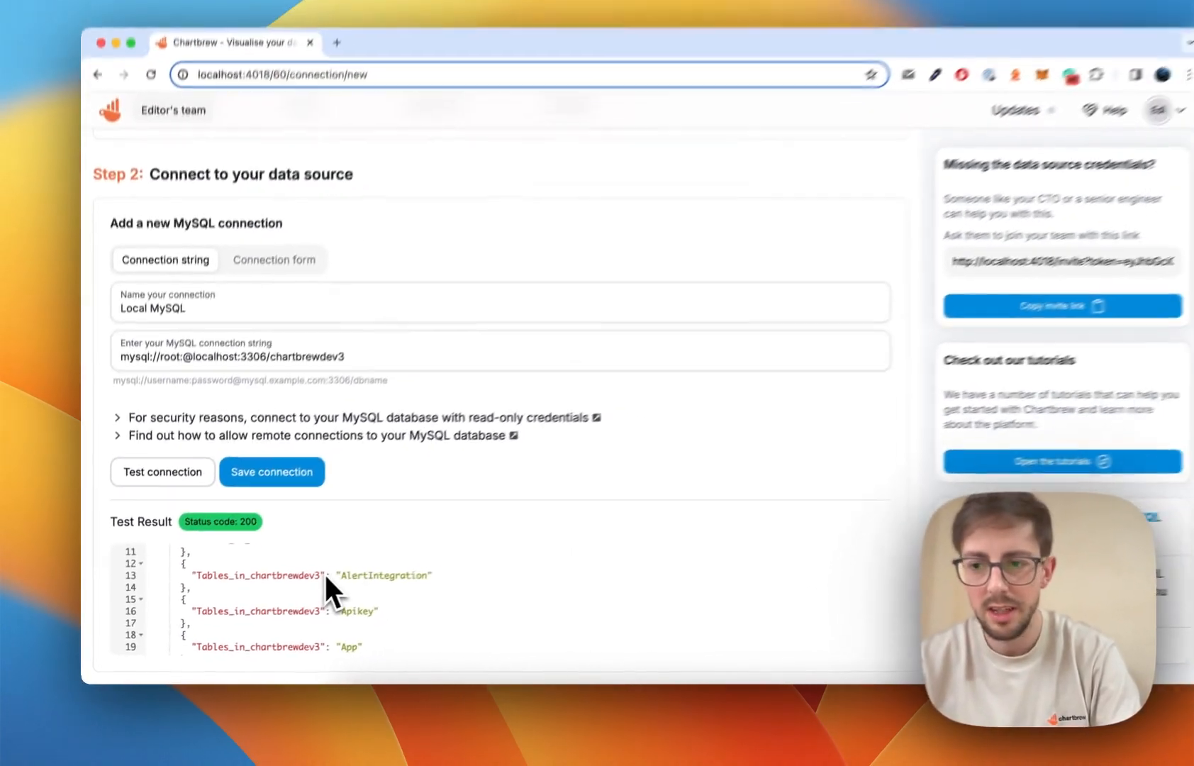
{"action": "scroll", "coordinate": [321, 595], "scroll_direction": "down", "scroll_amount": 2}
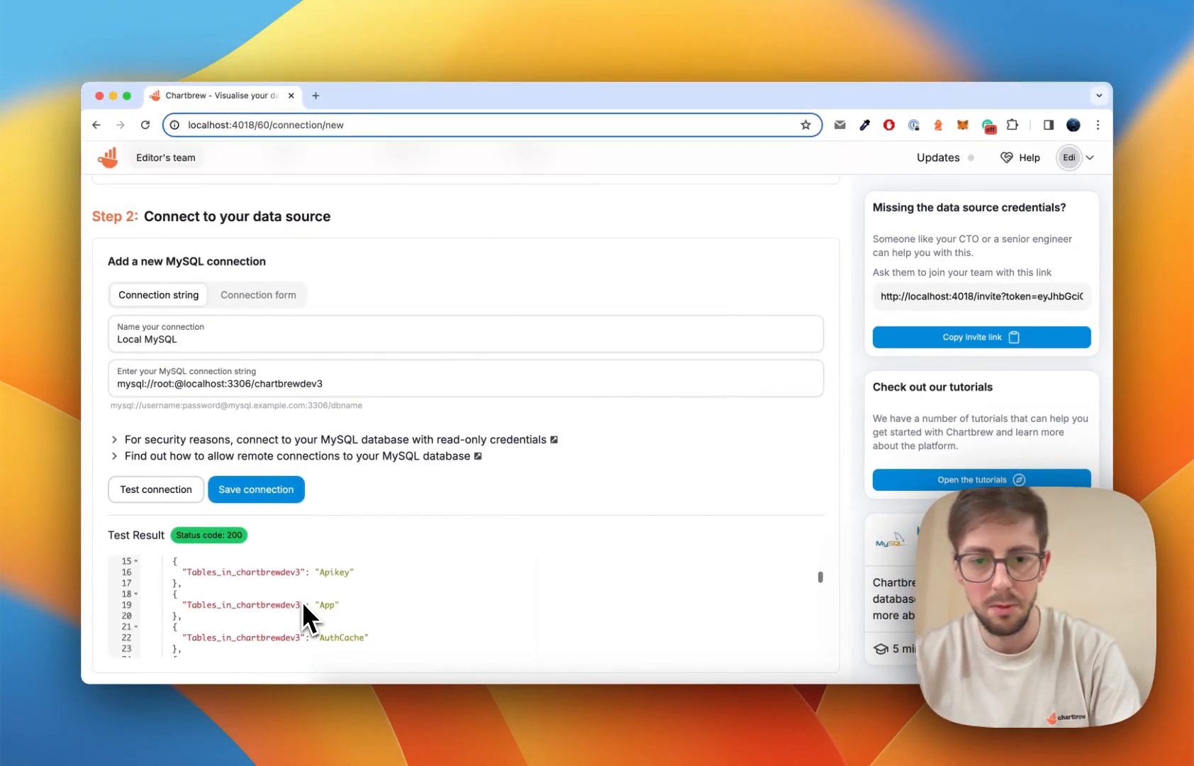
{"action": "scroll", "coordinate": [303, 602], "scroll_direction": "up", "scroll_amount": 3}
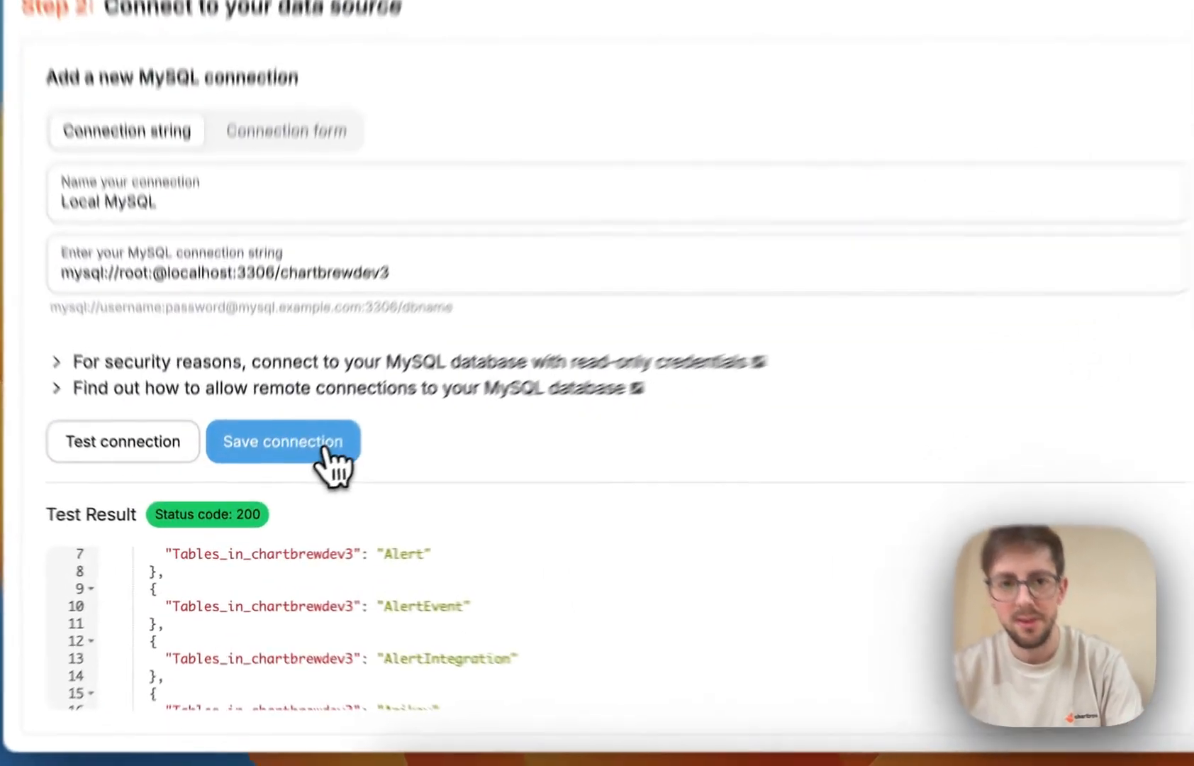
Save the connection and start a new dataset sourced from Local MySQL.
{"action": "left_click", "coordinate": [260, 487]}
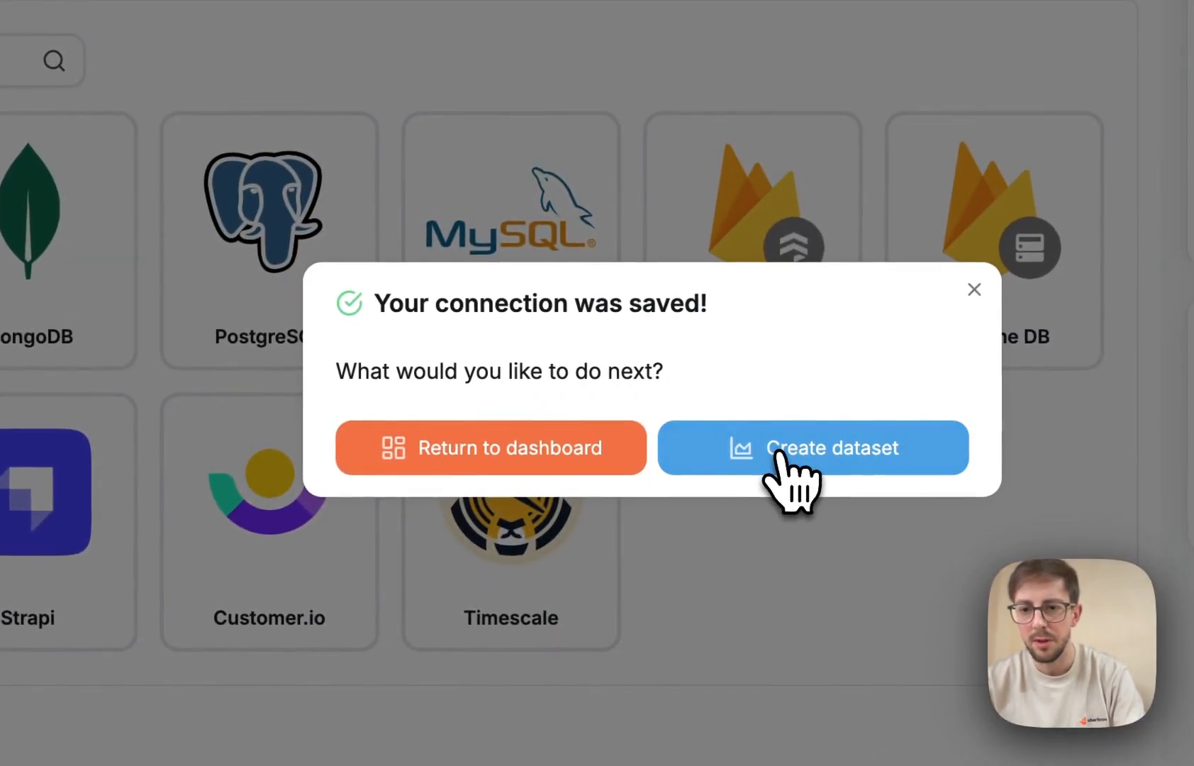
{"action": "left_click", "coordinate": [780, 455]}
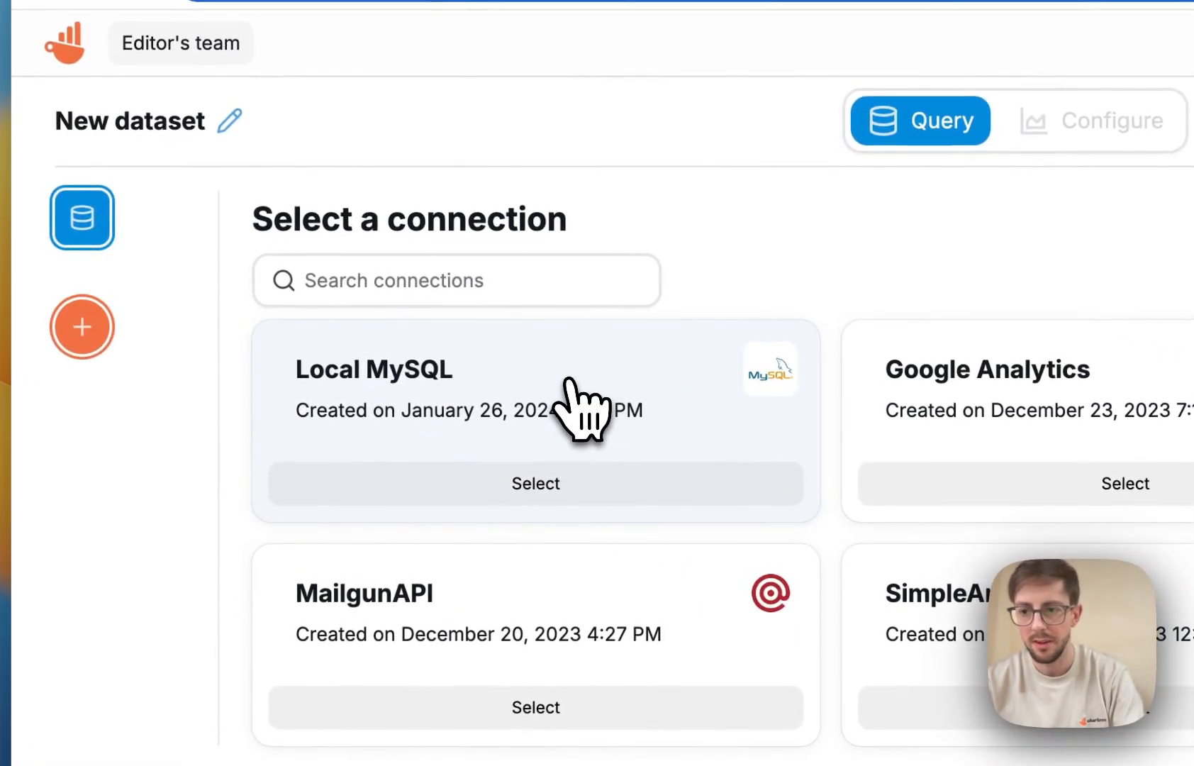
{"action": "left_click", "coordinate": [568, 381]}
Run the query 'Select id, createdAt from User;' and proceed to dataset configuration.
{"action": "type", "text": "Select id, createdAt from User;"}
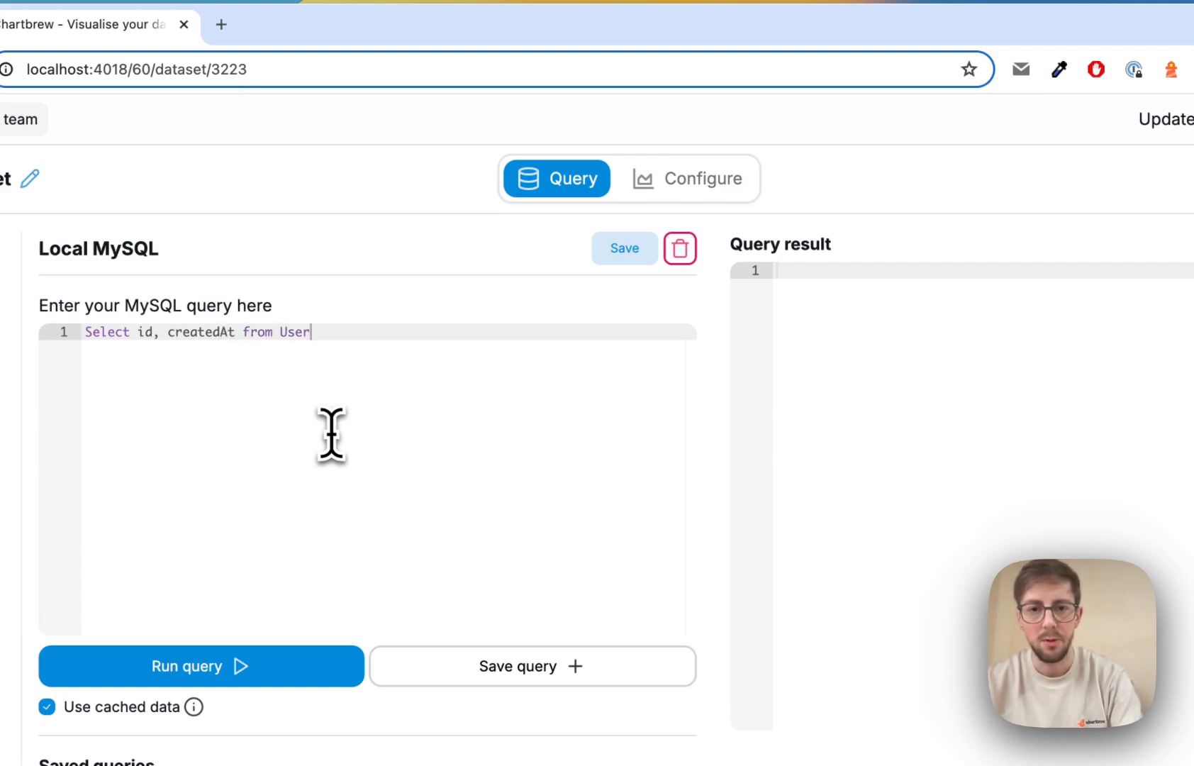
{"action": "left_click", "coordinate": [267, 672]}
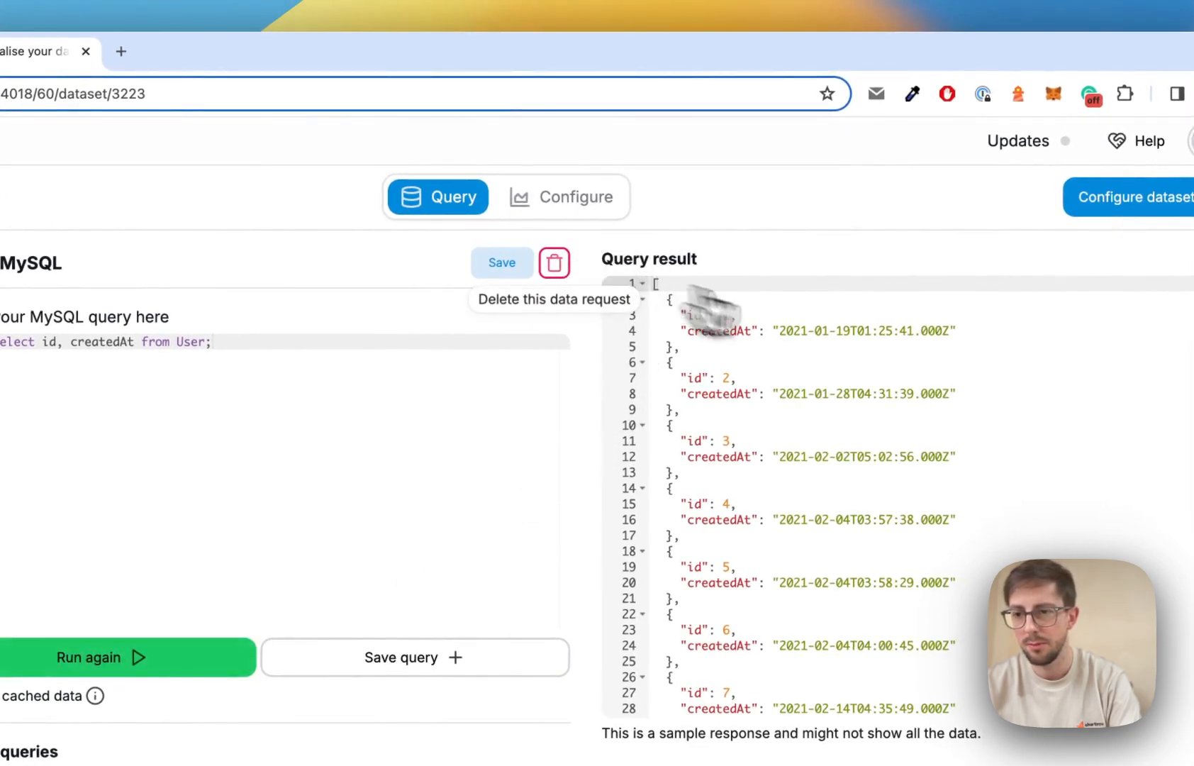
{"action": "left_click", "coordinate": [1133, 199]}
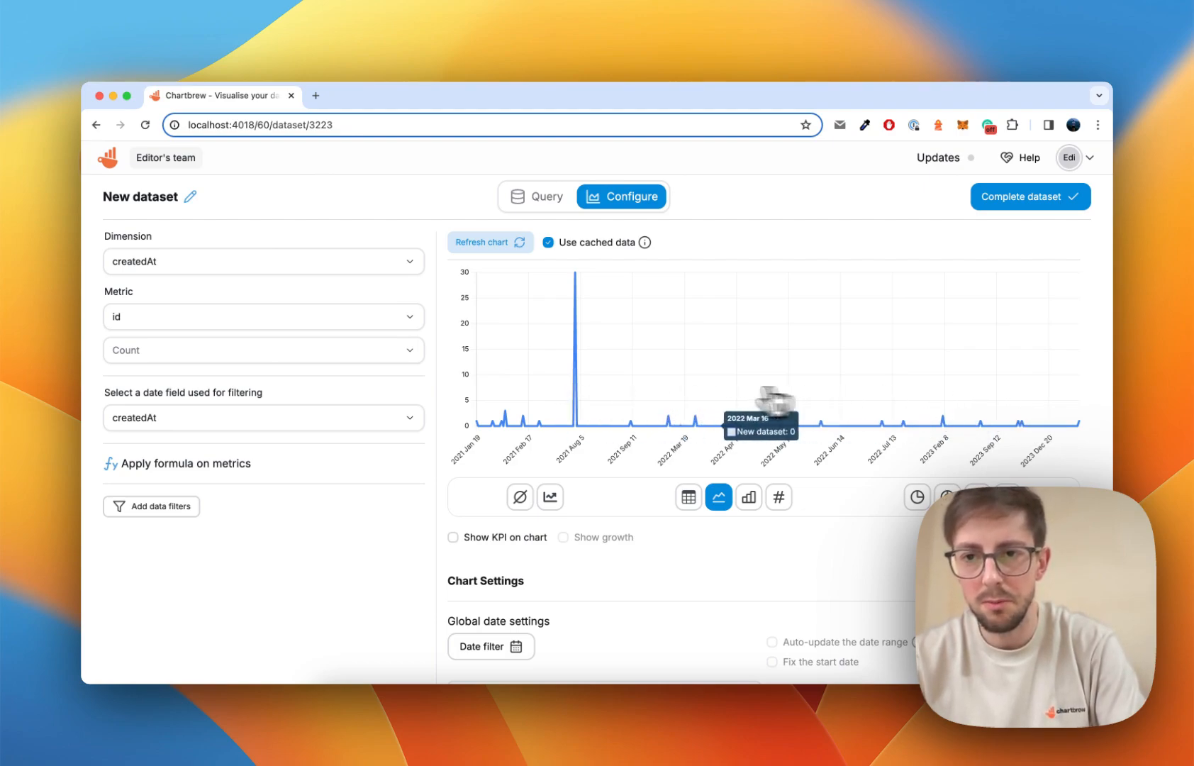
Try Show KPI and Show growth, then untick both, leaving a plain count-of-id line.
{"action": "scroll", "coordinate": [835, 528], "scroll_direction": "down", "scroll_amount": 5}
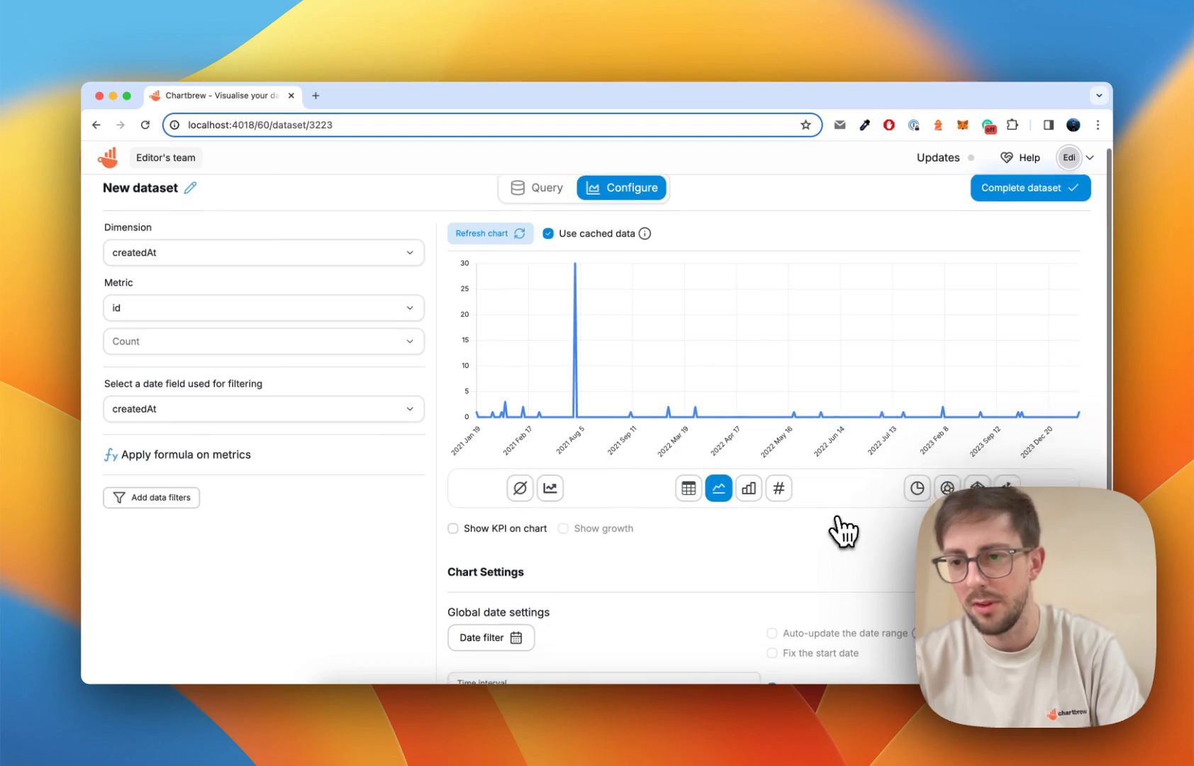
{"action": "scroll", "coordinate": [720, 533], "scroll_direction": "up", "scroll_amount": 5}
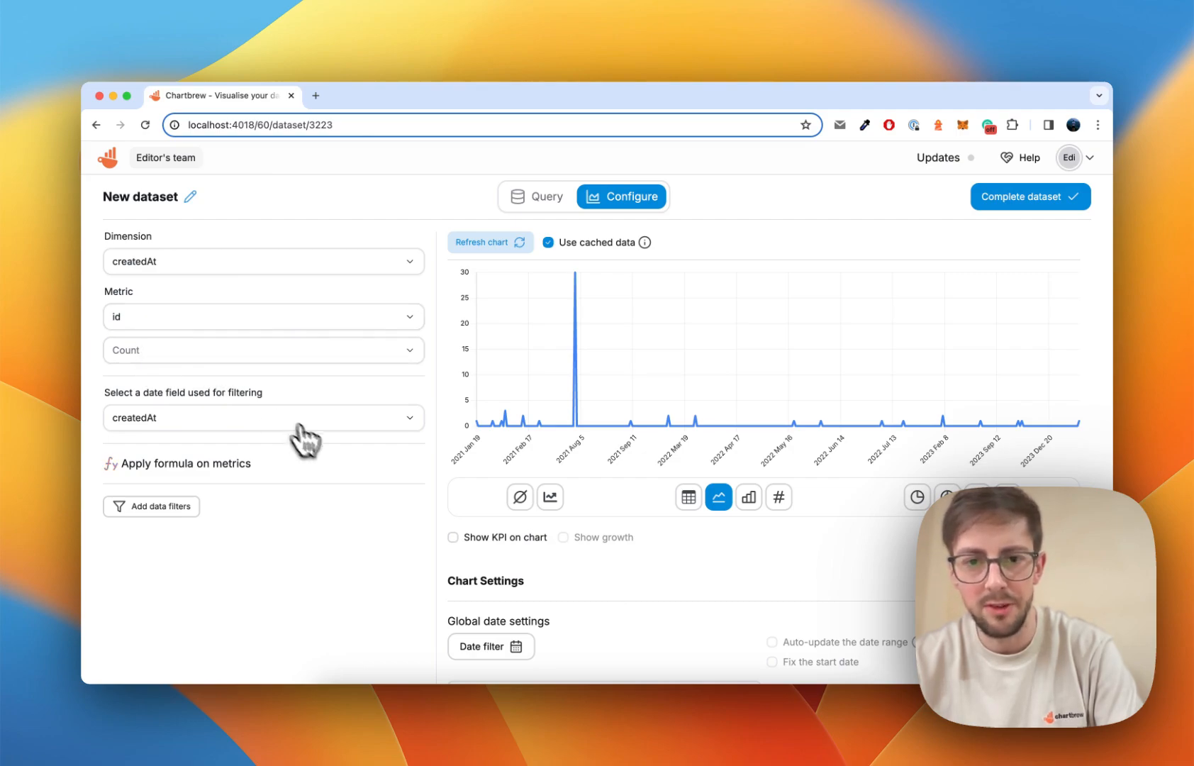
{"action": "scroll", "coordinate": [341, 521], "scroll_direction": "down", "scroll_amount": 3}
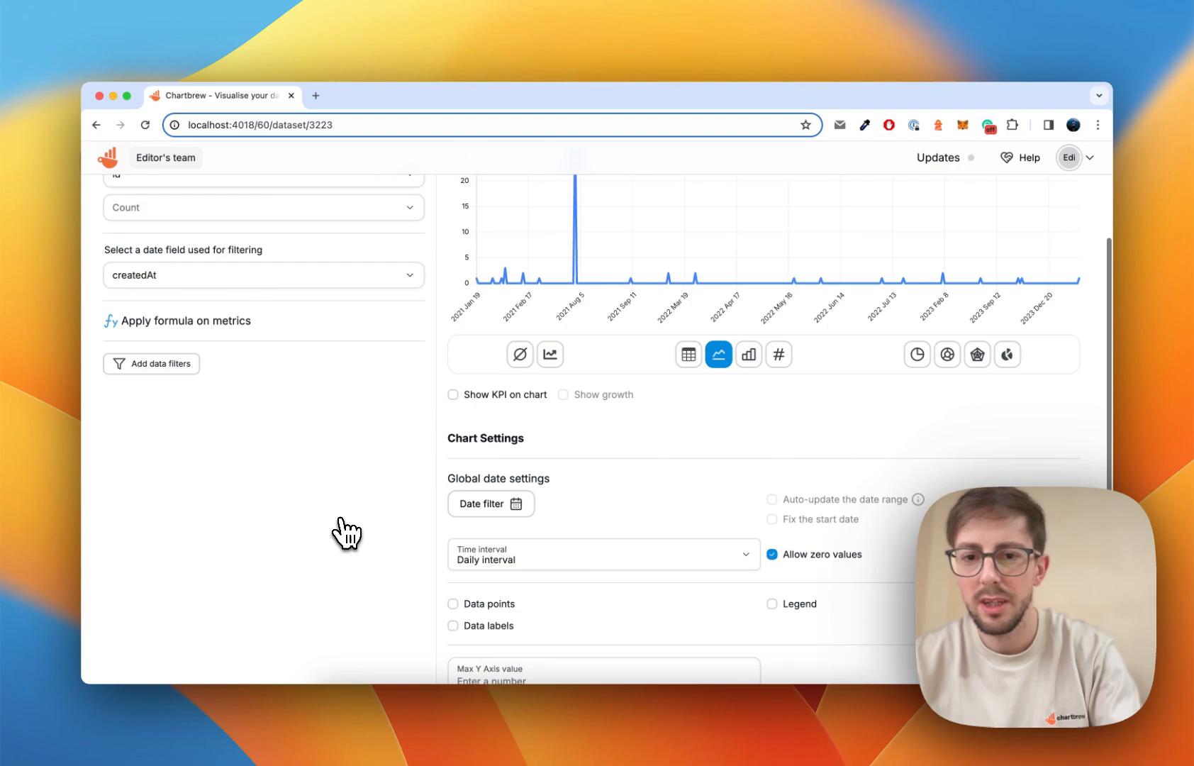
{"action": "scroll", "coordinate": [557, 447], "scroll_direction": "up", "scroll_amount": 1}
{"action": "left_click", "coordinate": [528, 395]}
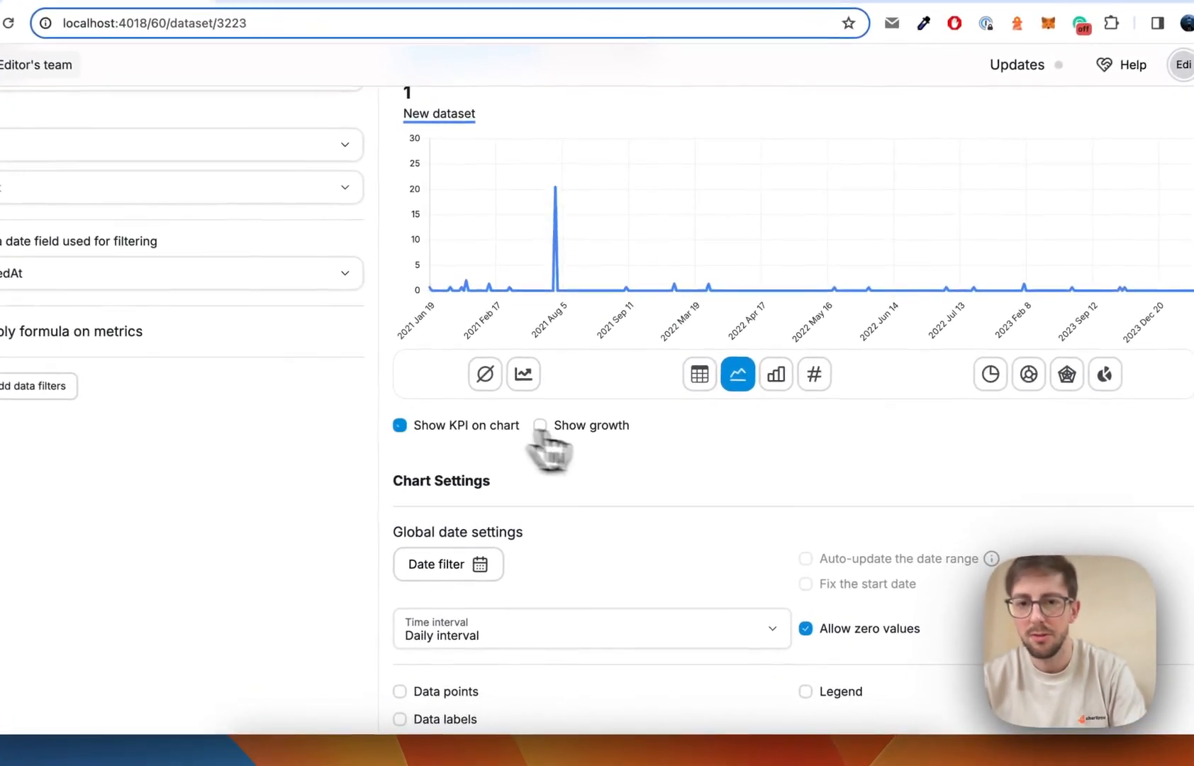
{"action": "scroll", "coordinate": [546, 425], "scroll_direction": "up", "scroll_amount": 2}
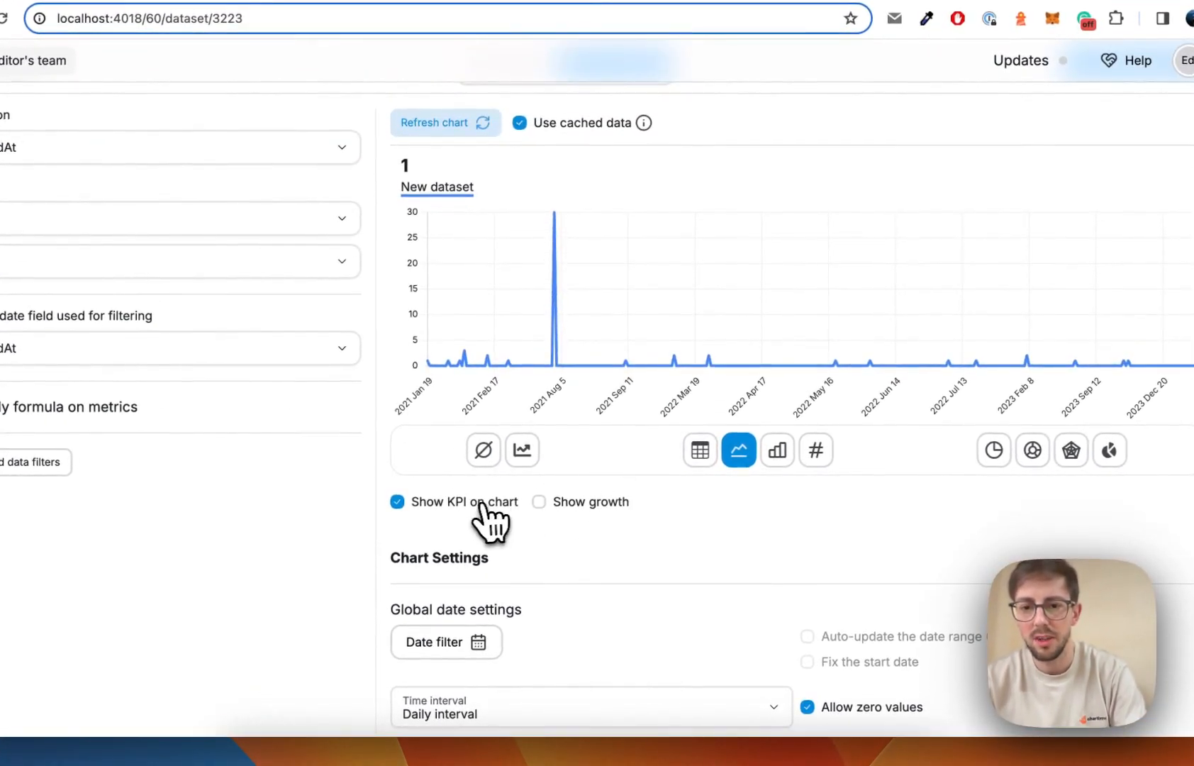
{"action": "left_click", "coordinate": [583, 505]}
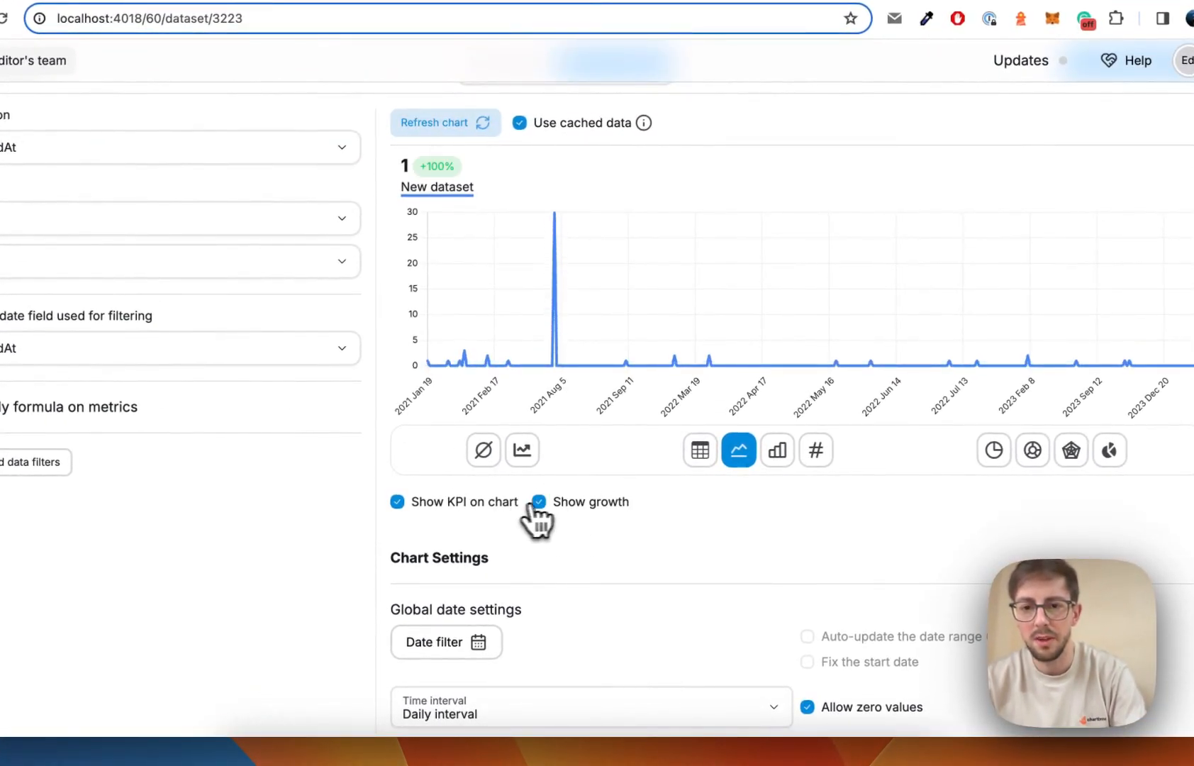
{"action": "left_click", "coordinate": [537, 502]}
{"action": "left_click", "coordinate": [488, 505]}
{"action": "scroll", "coordinate": [639, 518], "scroll_direction": "up", "scroll_amount": 1}
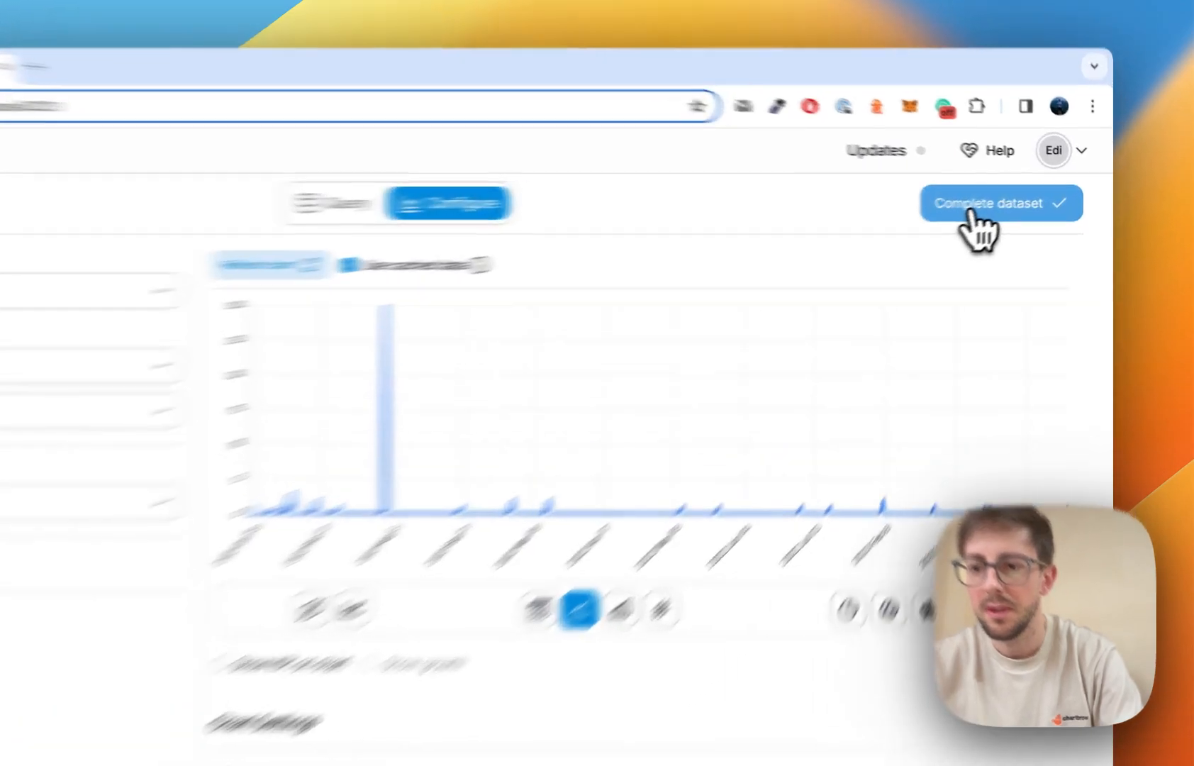
Complete the dataset, rename it 'Total users' and save it.
{"action": "left_click", "coordinate": [1013, 200]}
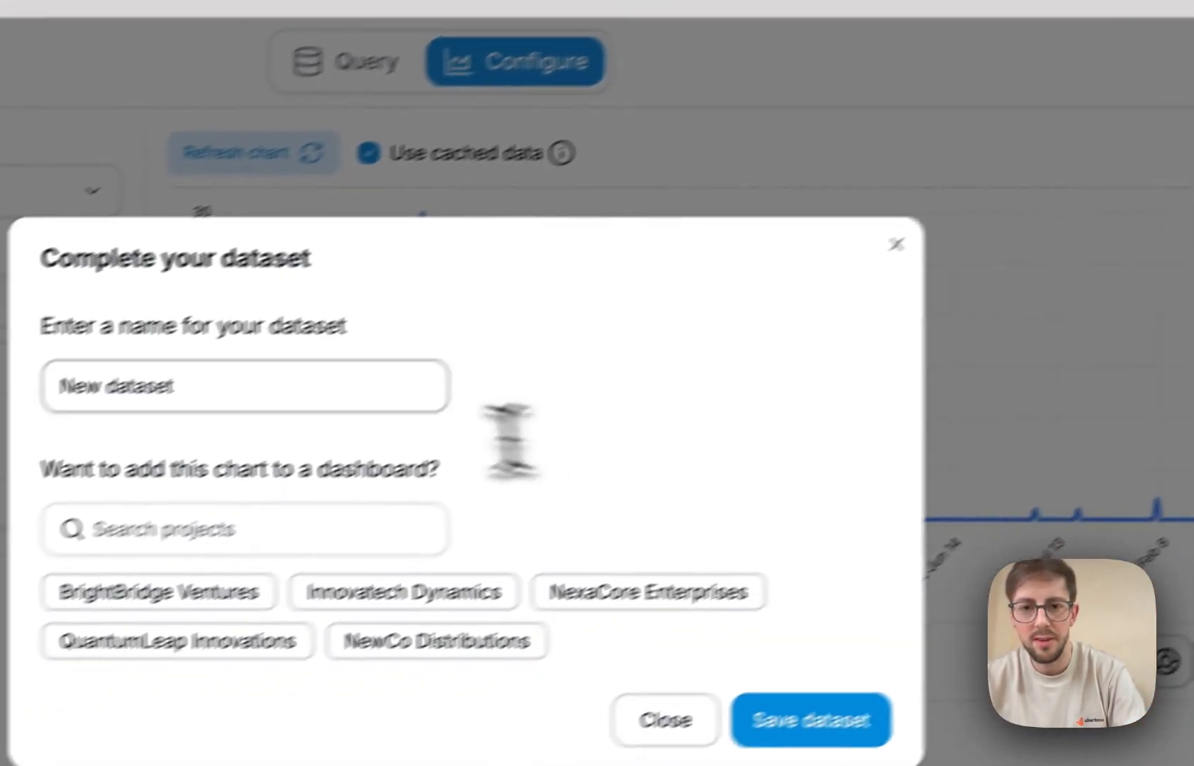
{"action": "double_click", "coordinate": [281, 385]}
{"action": "key", "text": "ctrl+a"}
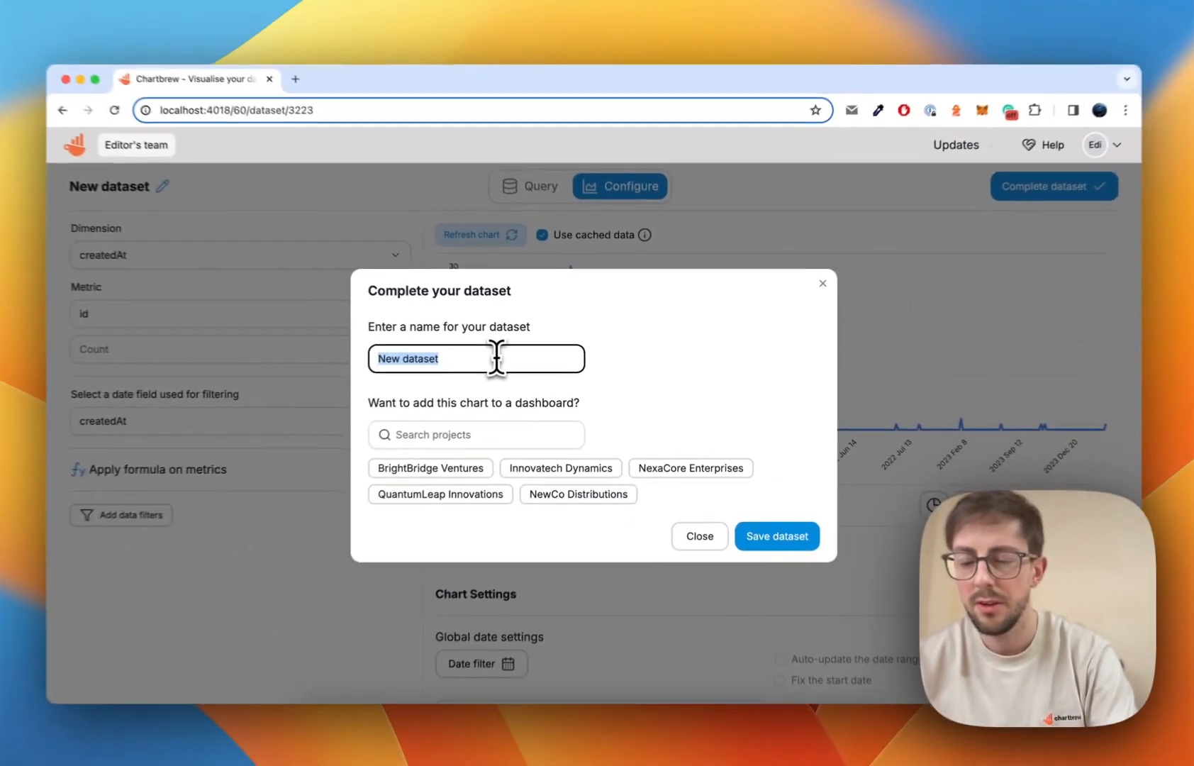
{"action": "type", "text": "Total users"}
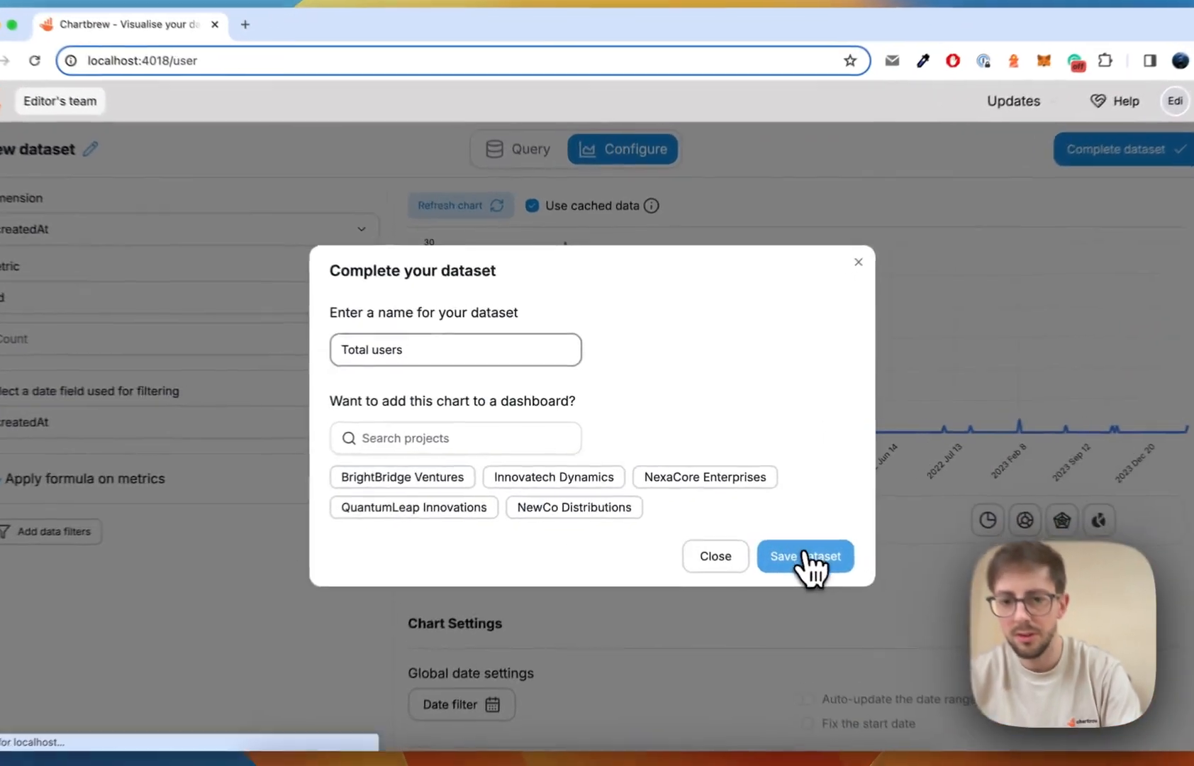
{"action": "left_click", "coordinate": [769, 526]}
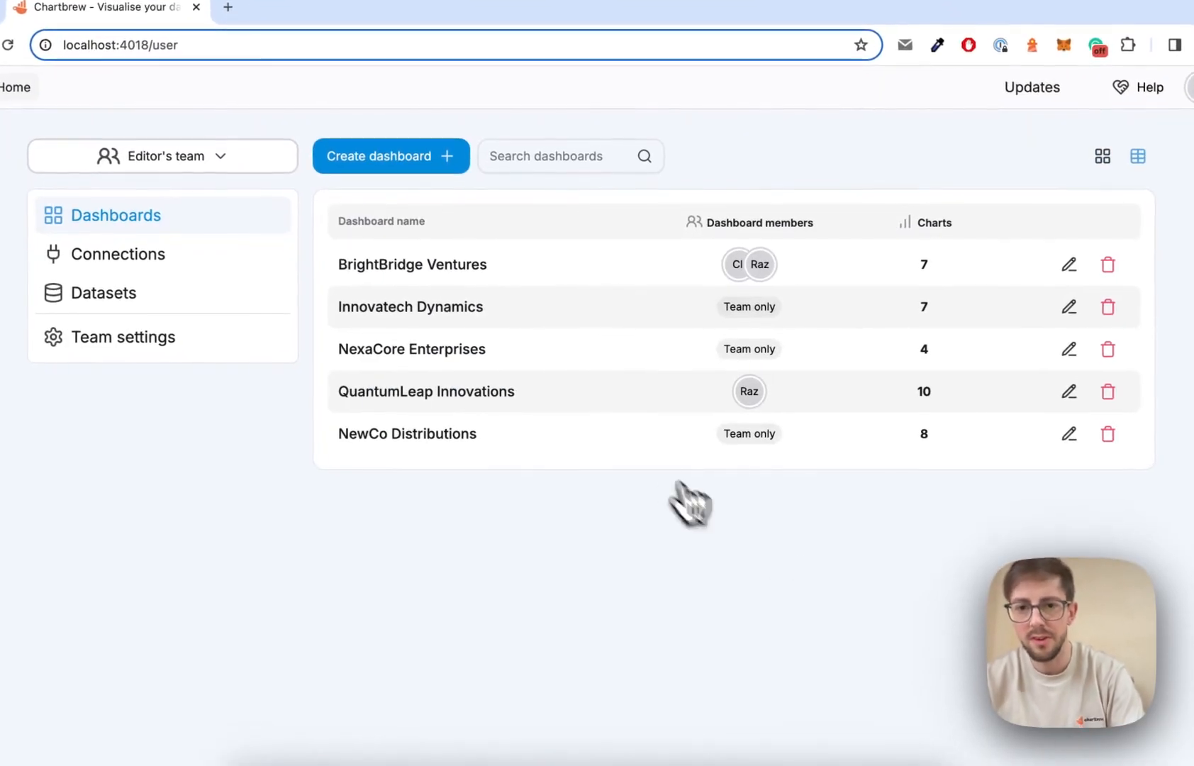
Create an empty dashboard named 'BrandNew Designs'.
{"action": "left_click", "coordinate": [392, 160]}
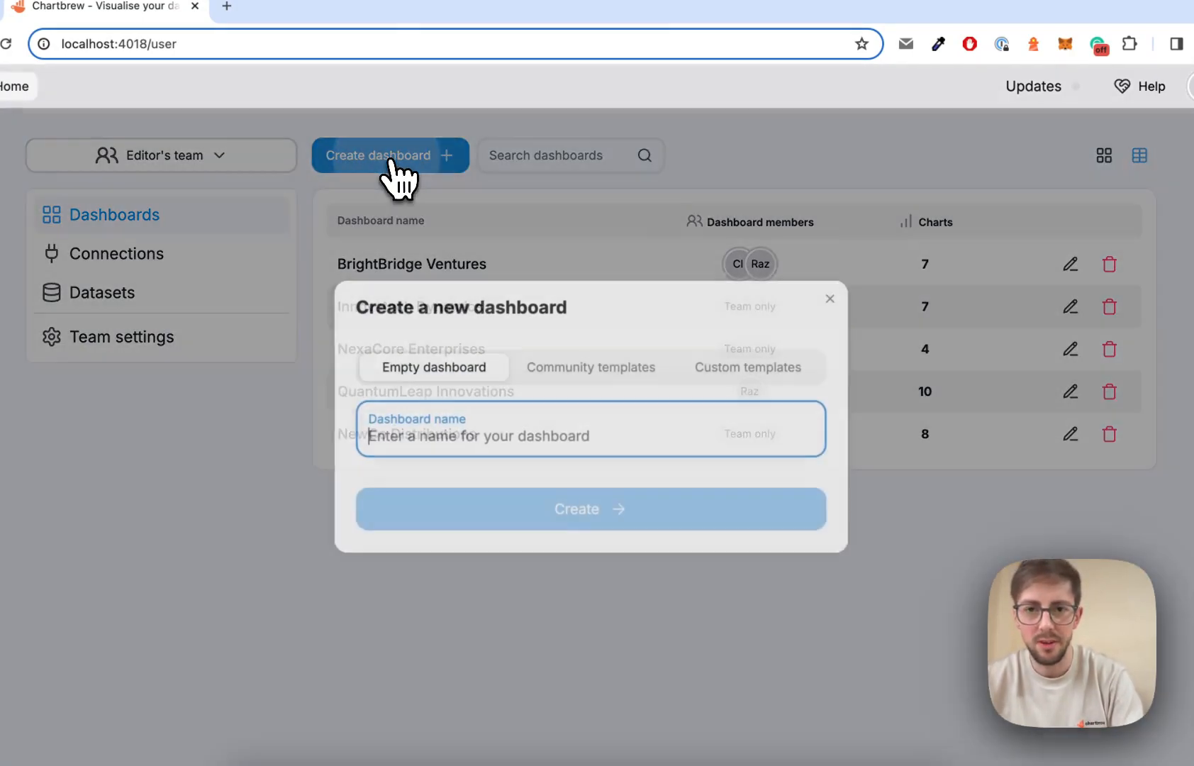
{"action": "type", "text": "Brand"}
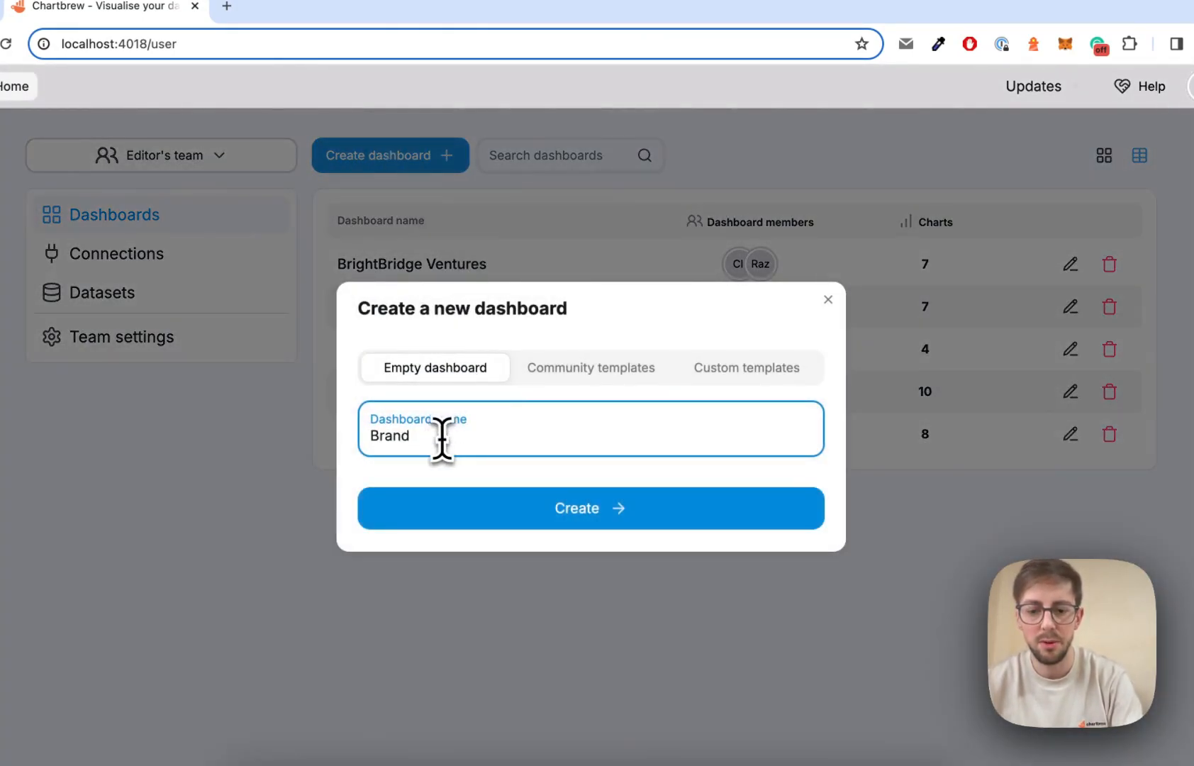
{"action": "type", "text": "New Des"}
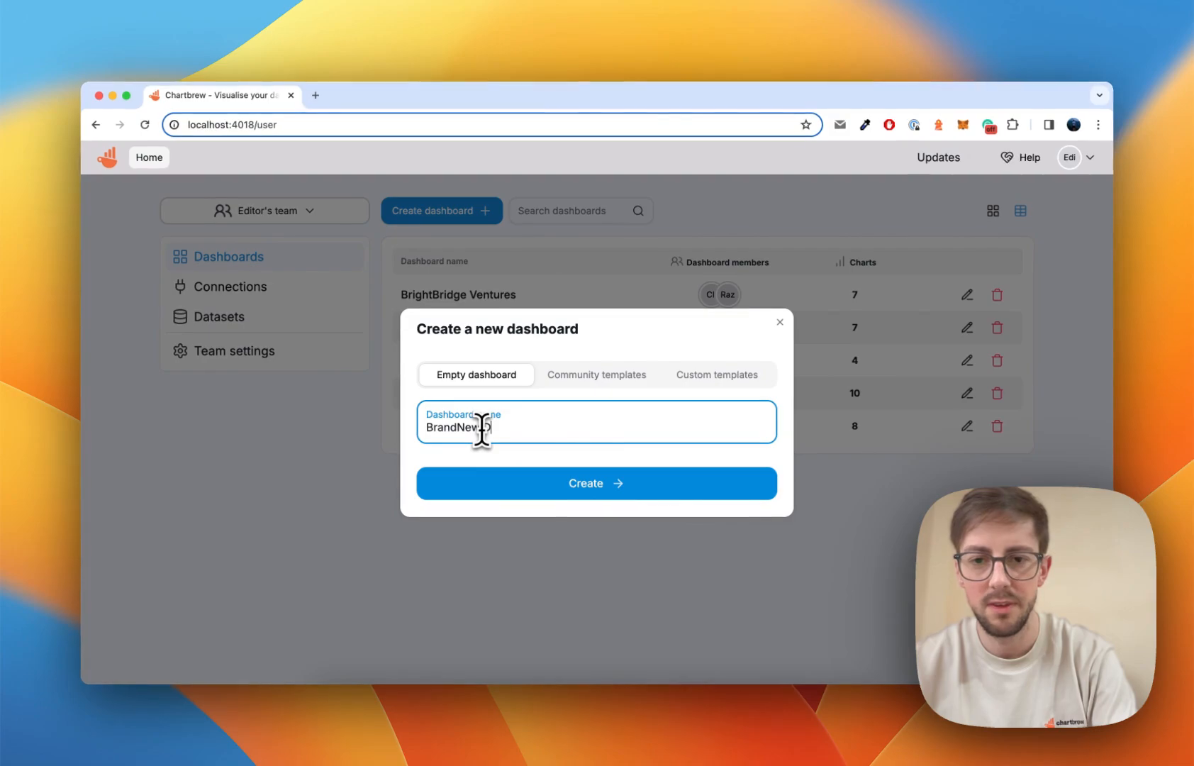
{"action": "type", "text": "igns"}
{"action": "left_click", "coordinate": [559, 482]}
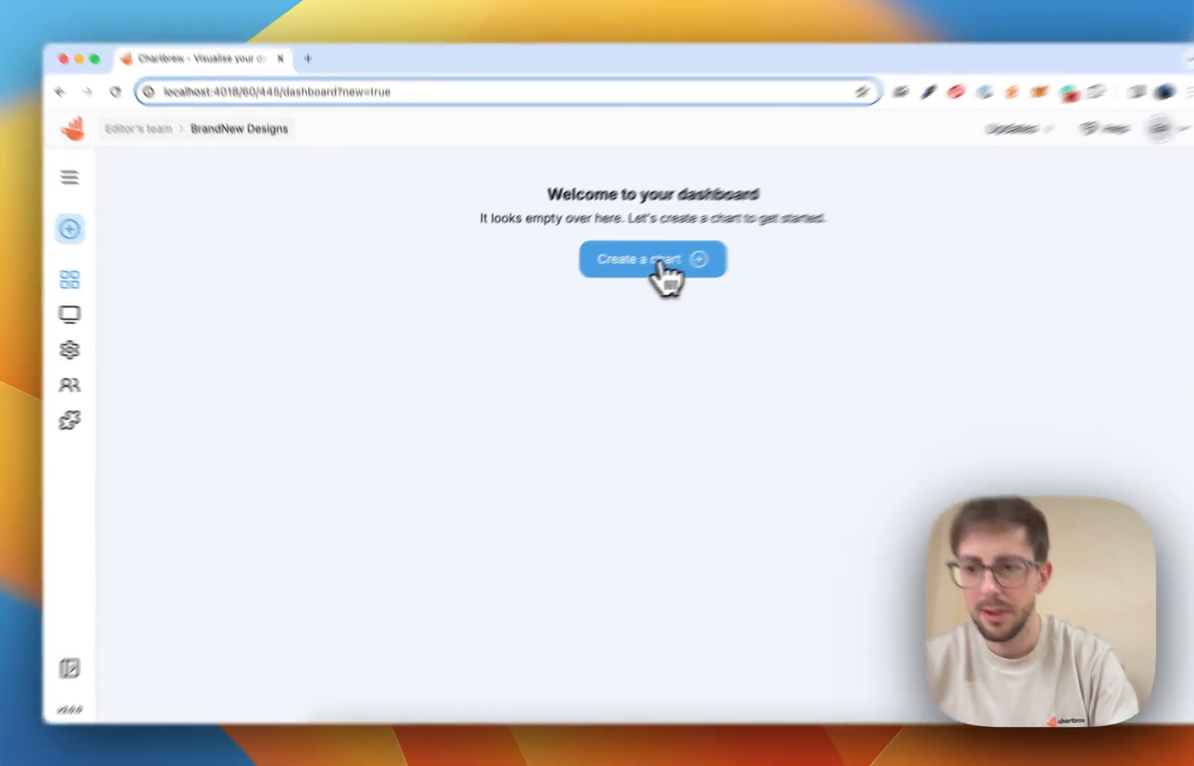
Create a chart summarised 'Users timeline' and open it in the editor.
{"action": "left_click", "coordinate": [664, 273]}
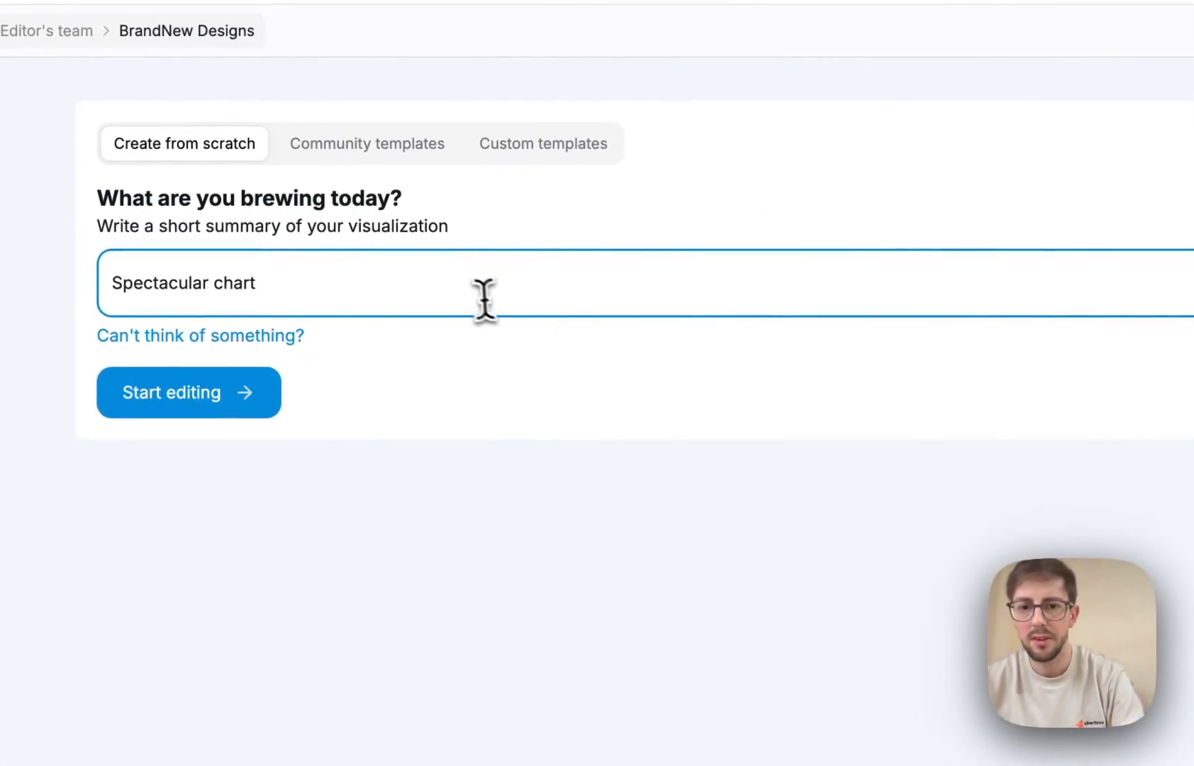
{"action": "triple_click", "coordinate": [444, 317]}
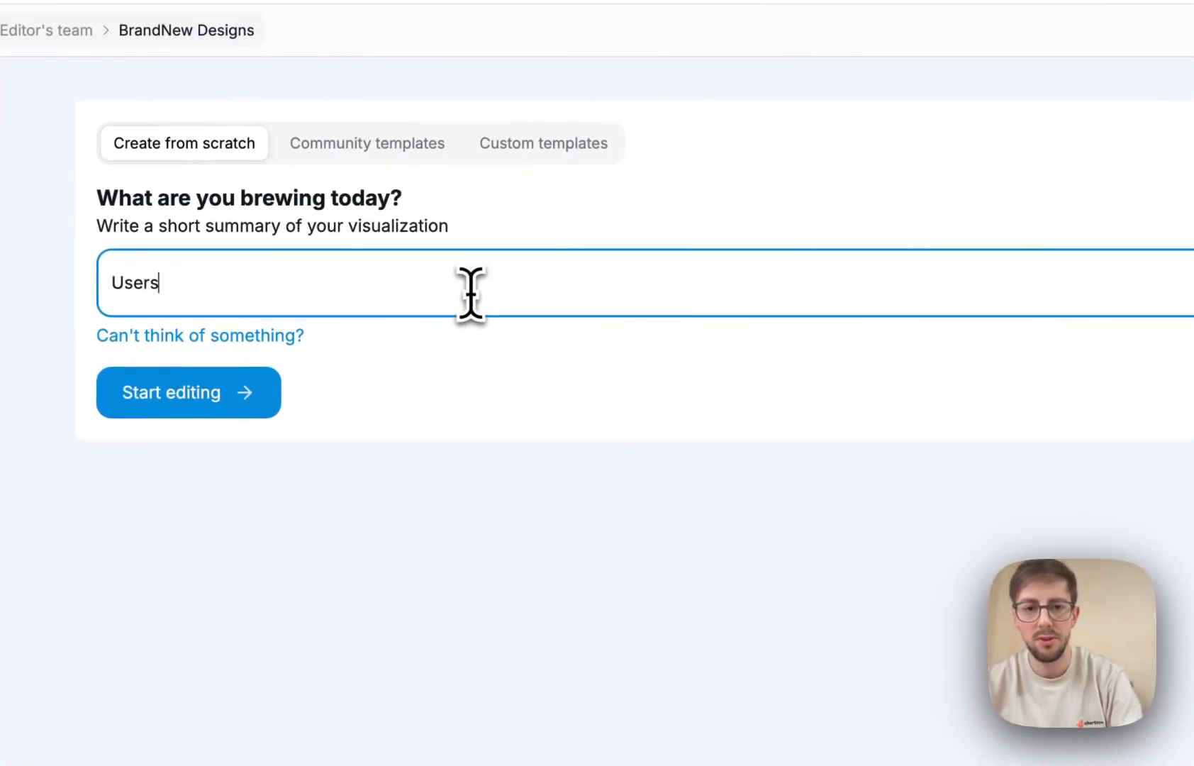
{"action": "type", "text": "Users timeline"}
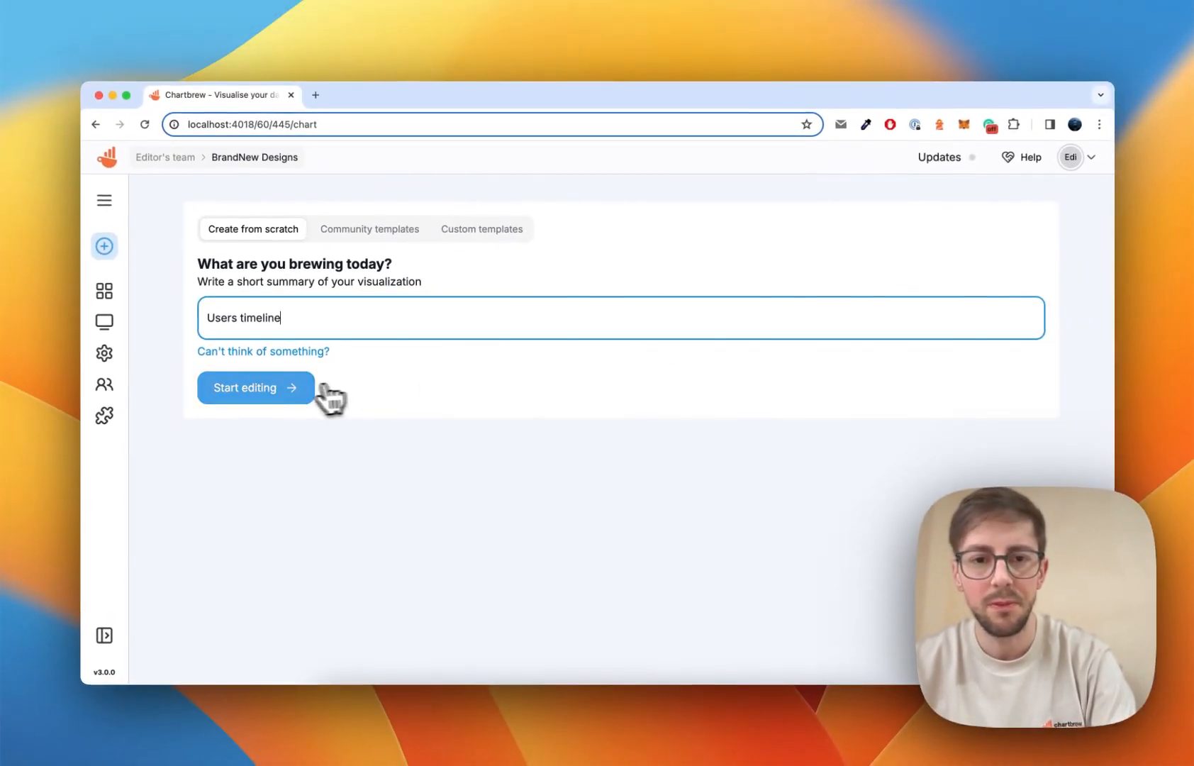
{"action": "left_click", "coordinate": [188, 392]}
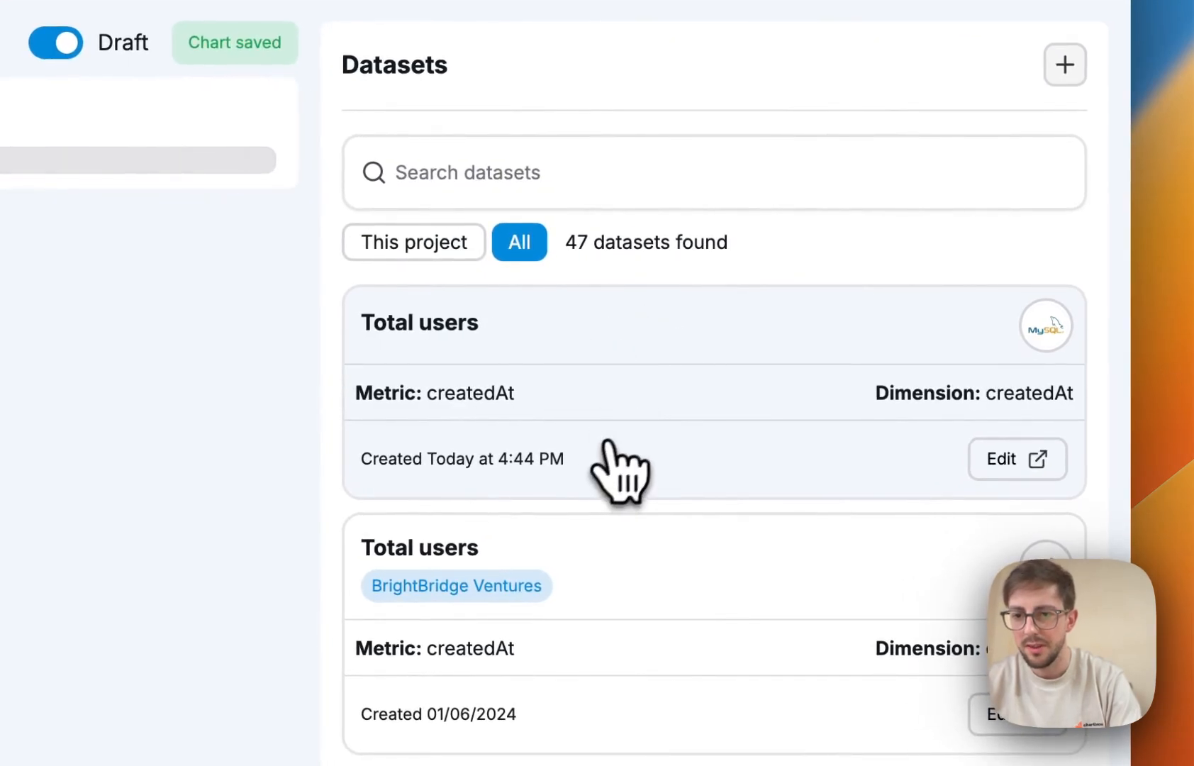
Chart Total users as an accumulated line showing KPI and growth, then return to the dashboard.
{"action": "left_click", "coordinate": [616, 386]}
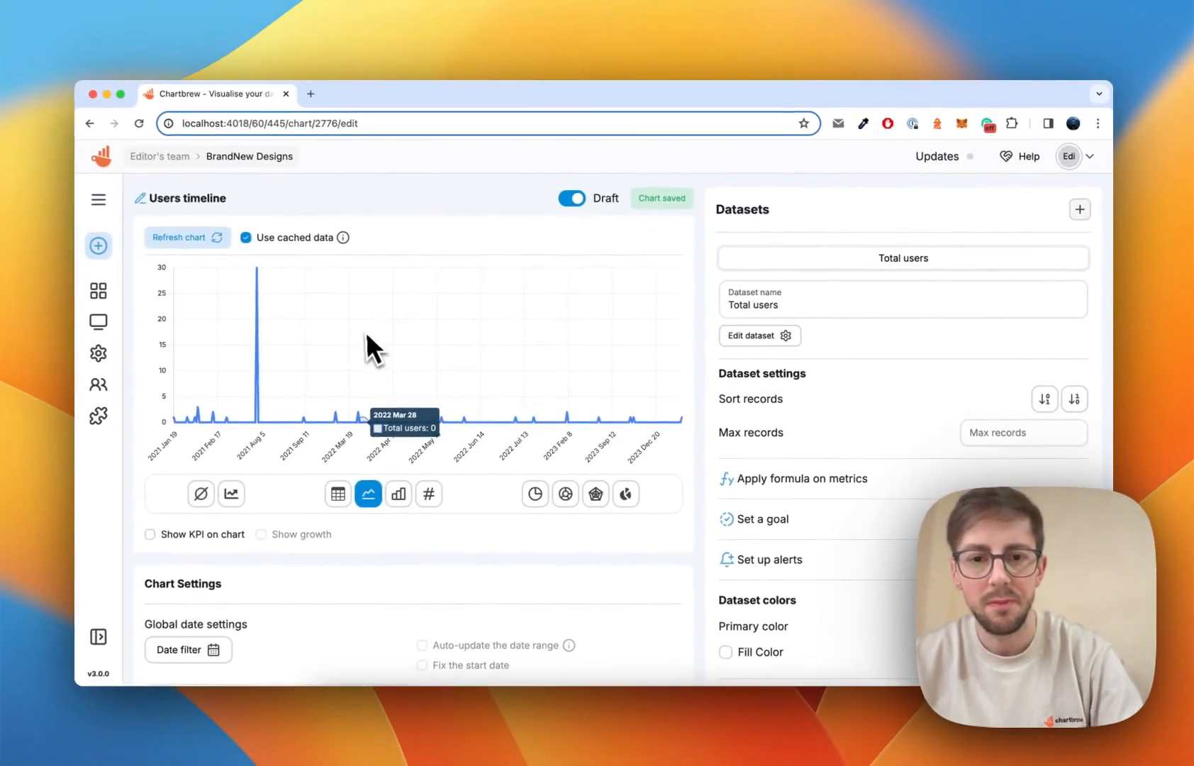
{"action": "scroll", "coordinate": [367, 329], "scroll_direction": "down", "scroll_amount": 4}
{"action": "scroll", "coordinate": [375, 340], "scroll_direction": "up", "scroll_amount": 4}
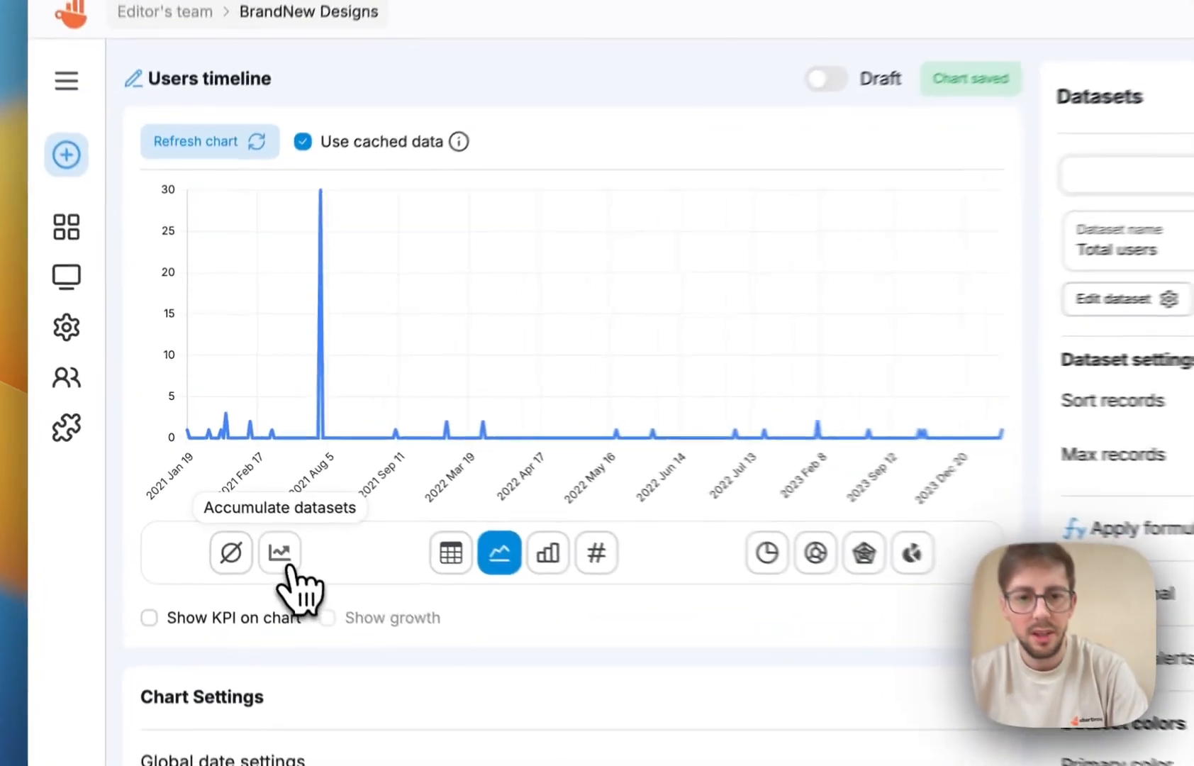
{"action": "left_click", "coordinate": [236, 492]}
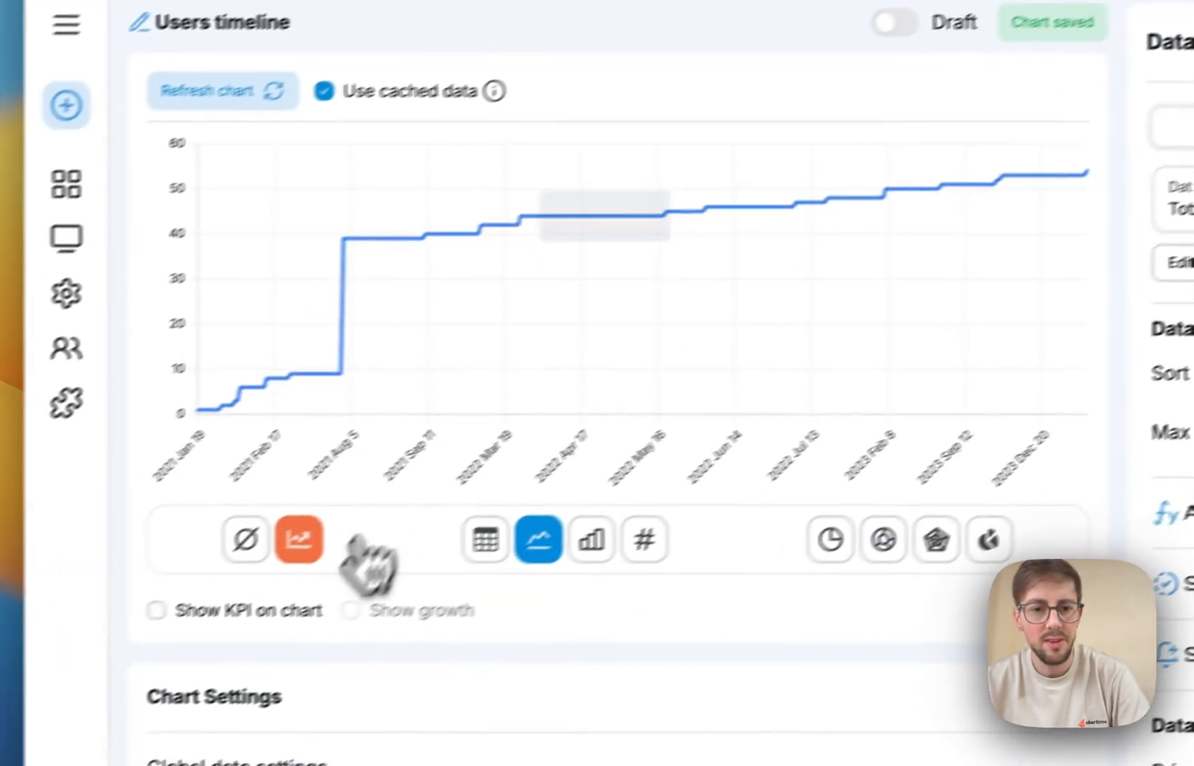
{"action": "left_click", "coordinate": [293, 590]}
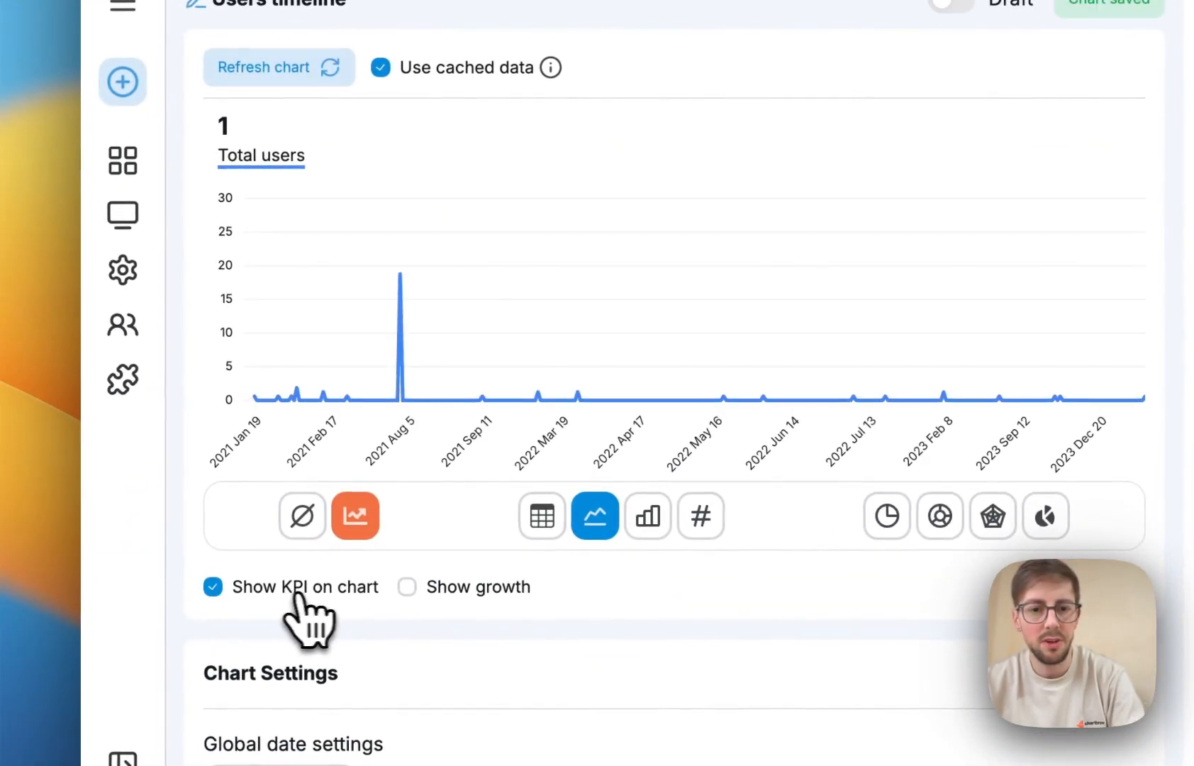
{"action": "left_click", "coordinate": [485, 591]}
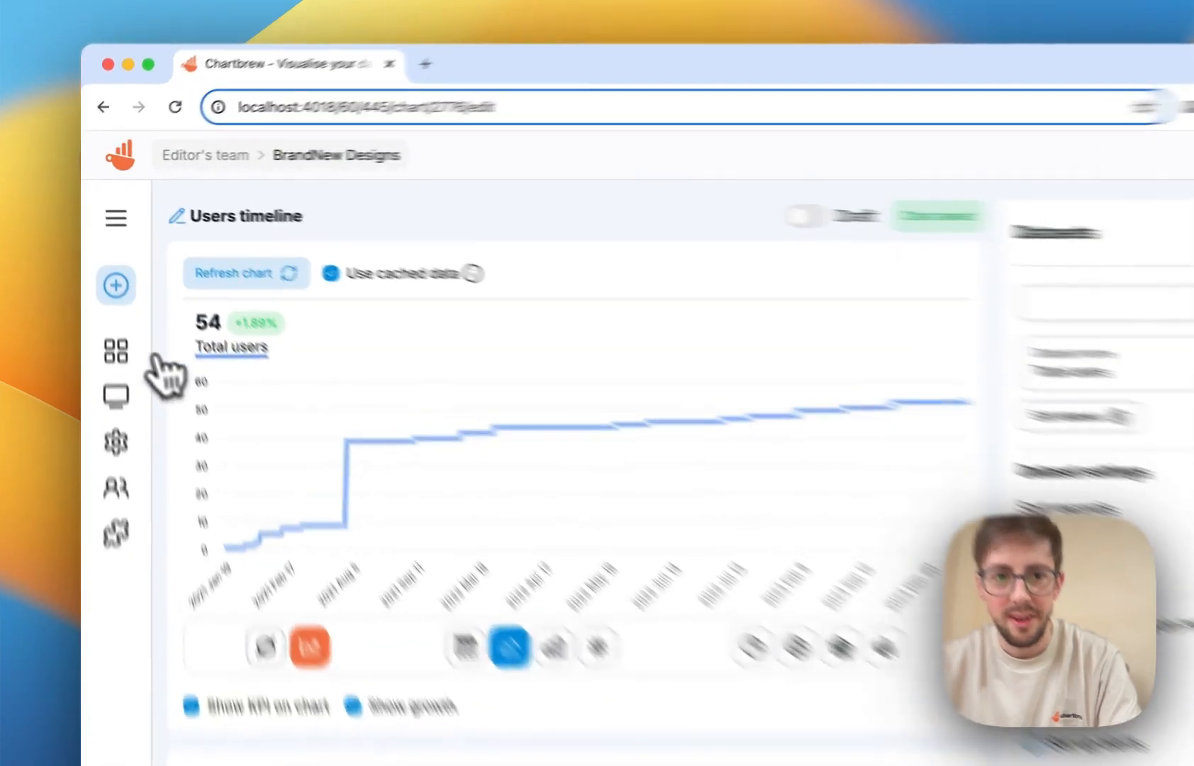
{"action": "left_click", "coordinate": [105, 291]}
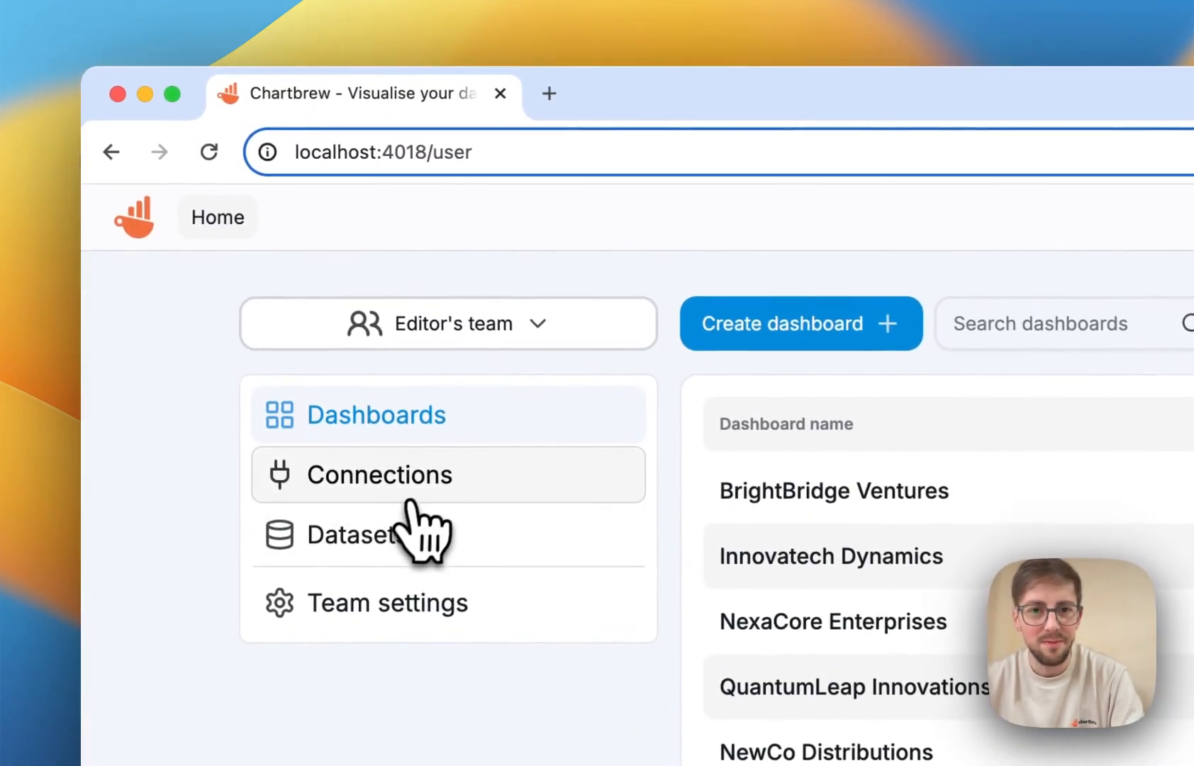
Start a new dataset from the Datasets list using the Local MySQL connection.
{"action": "left_click", "coordinate": [389, 535]}
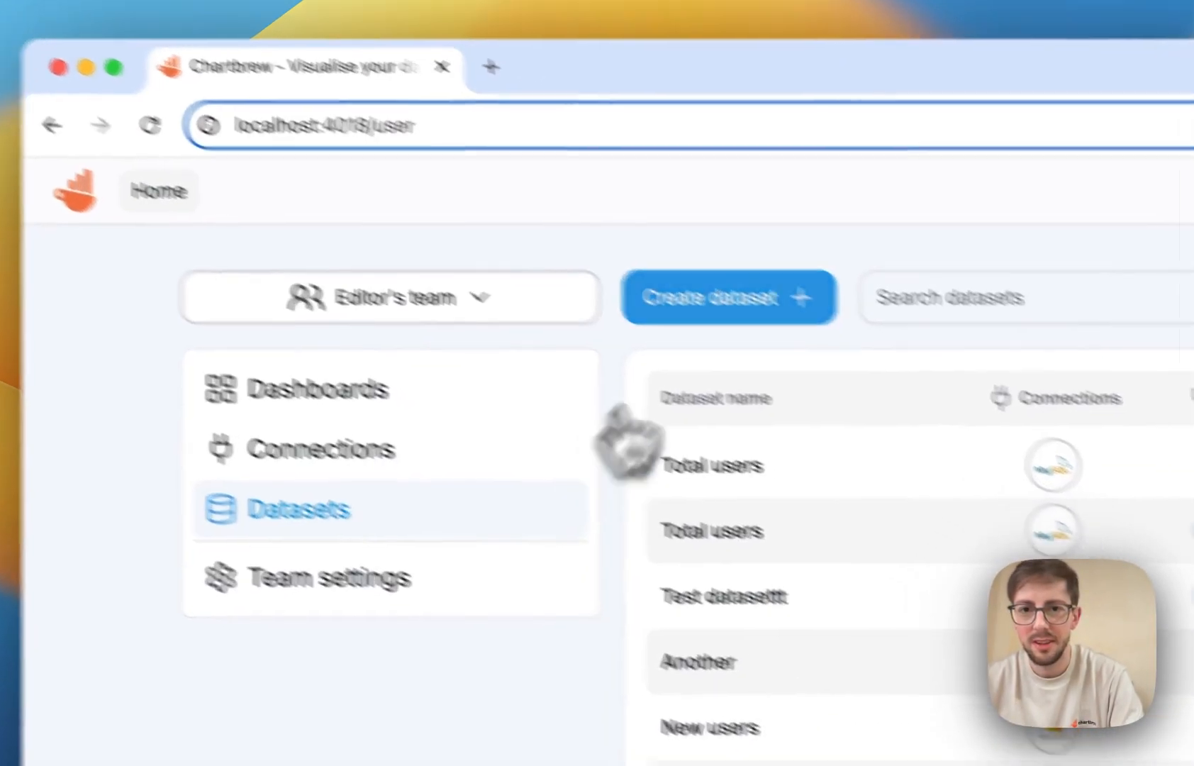
{"action": "left_click", "coordinate": [769, 324]}
{"action": "left_click", "coordinate": [496, 468]}
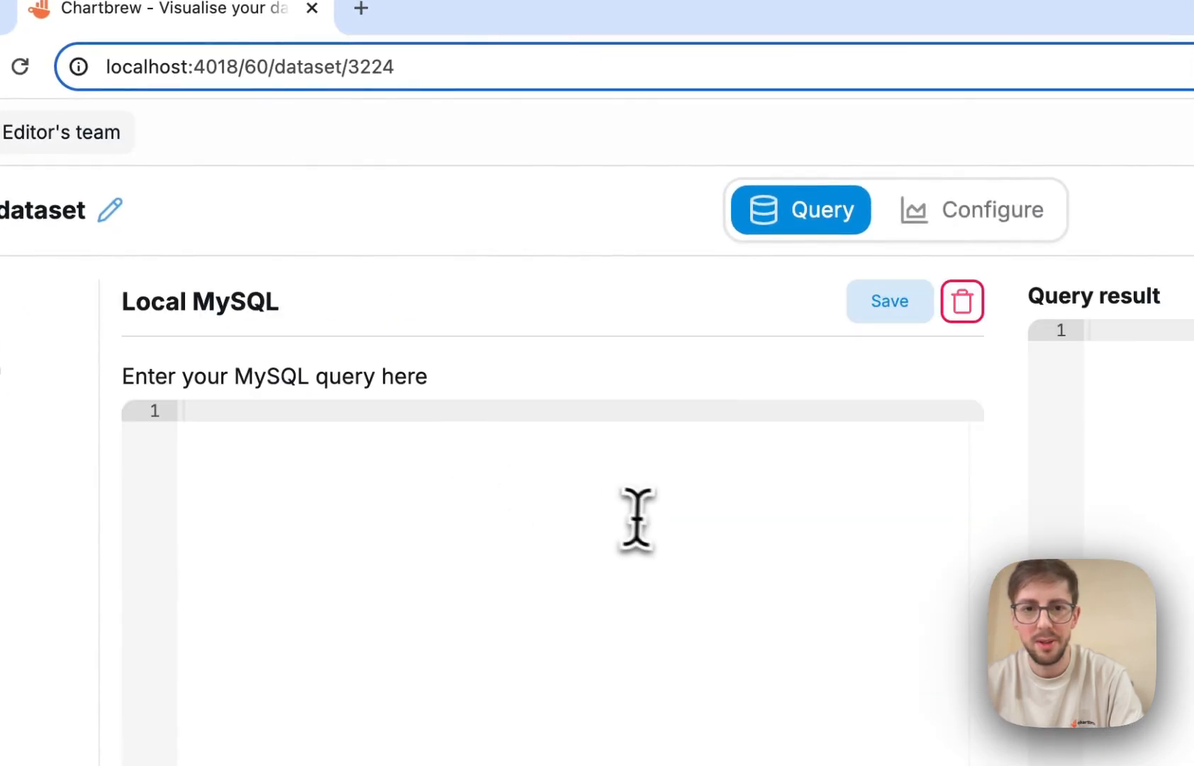
Run 'Select id, type, createdAt from Connection;' and proceed to dataset configuration.
{"action": "type", "text": "Se"}
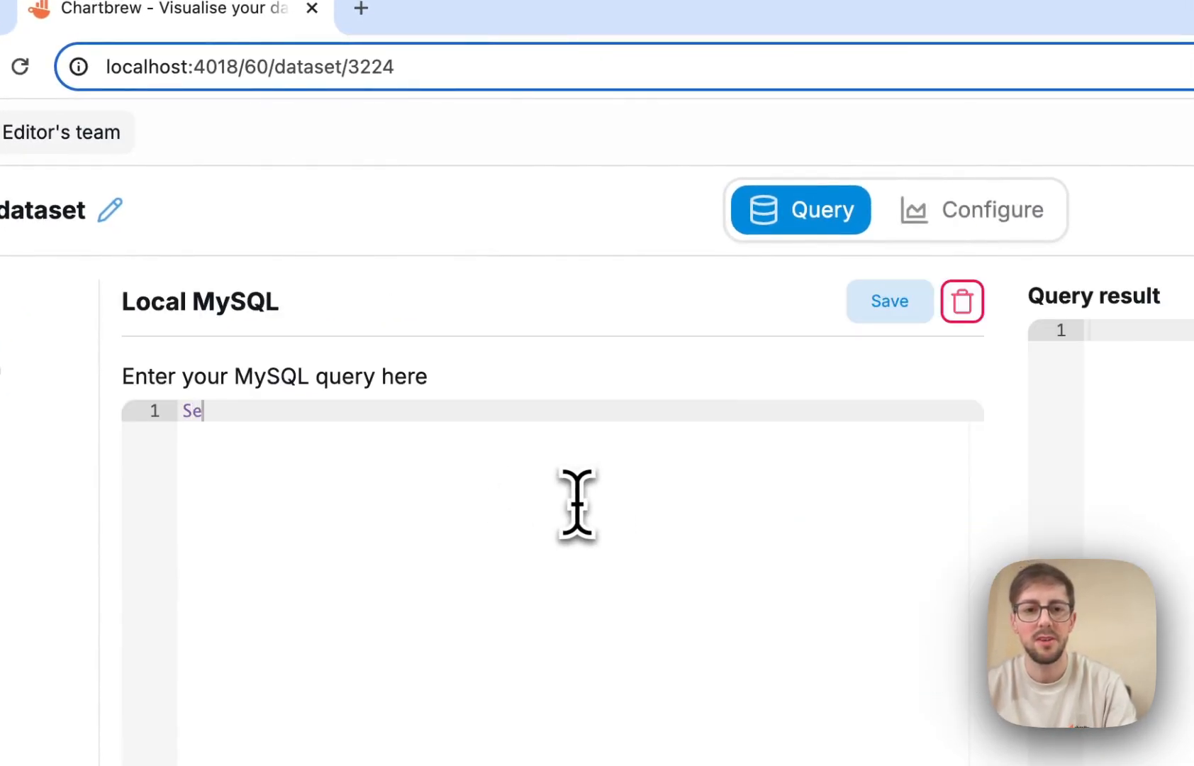
{"action": "type", "text": "lect id, type, createdAt from Connection;"}
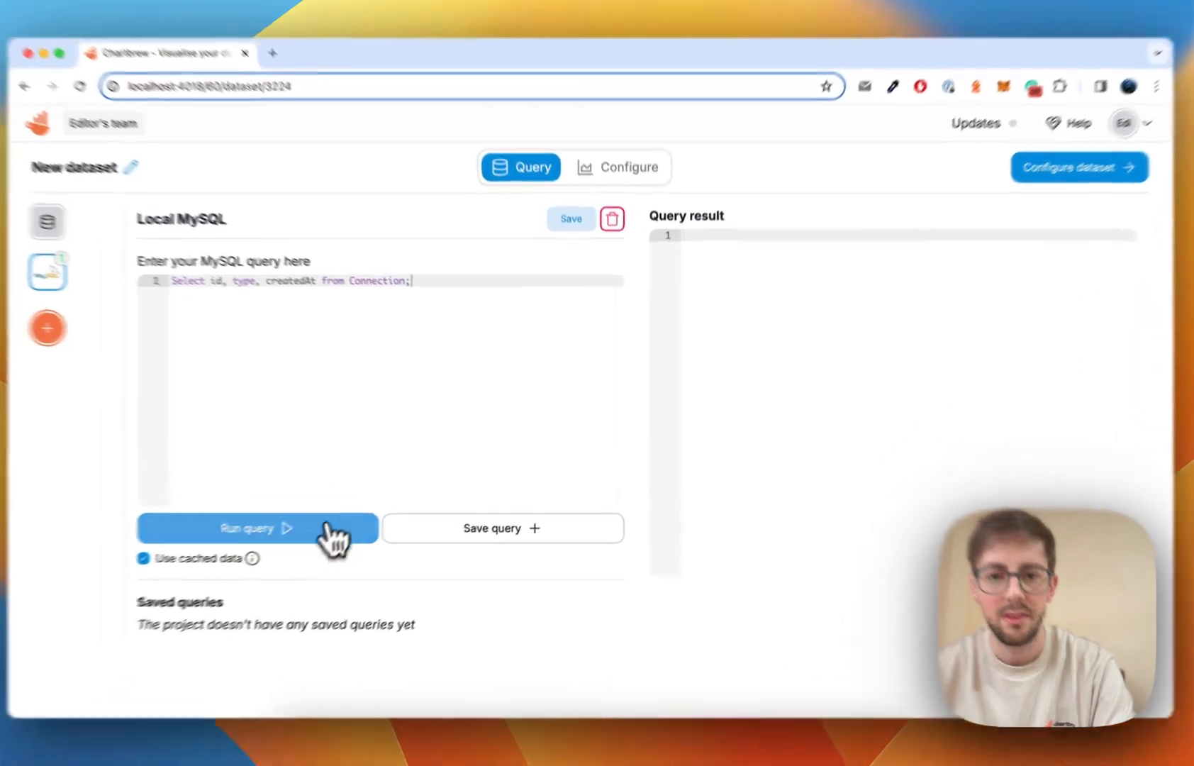
{"action": "left_click", "coordinate": [362, 518]}
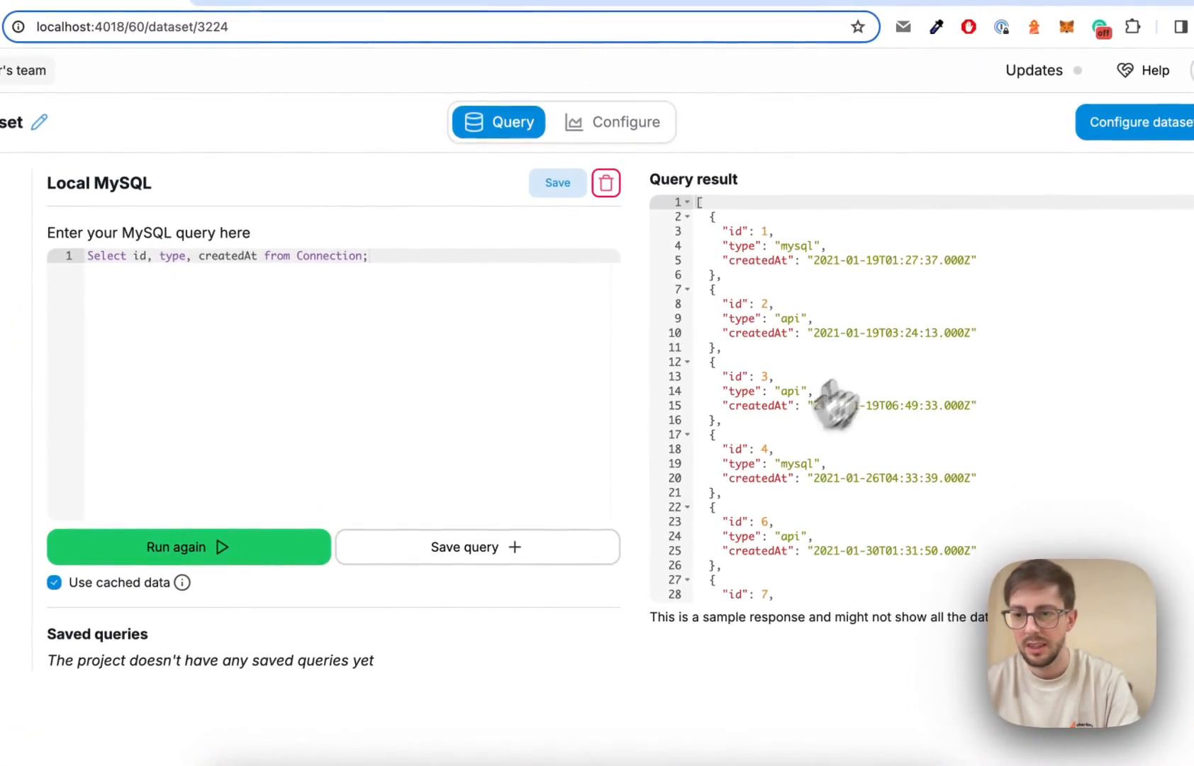
{"action": "left_click", "coordinate": [1144, 126]}
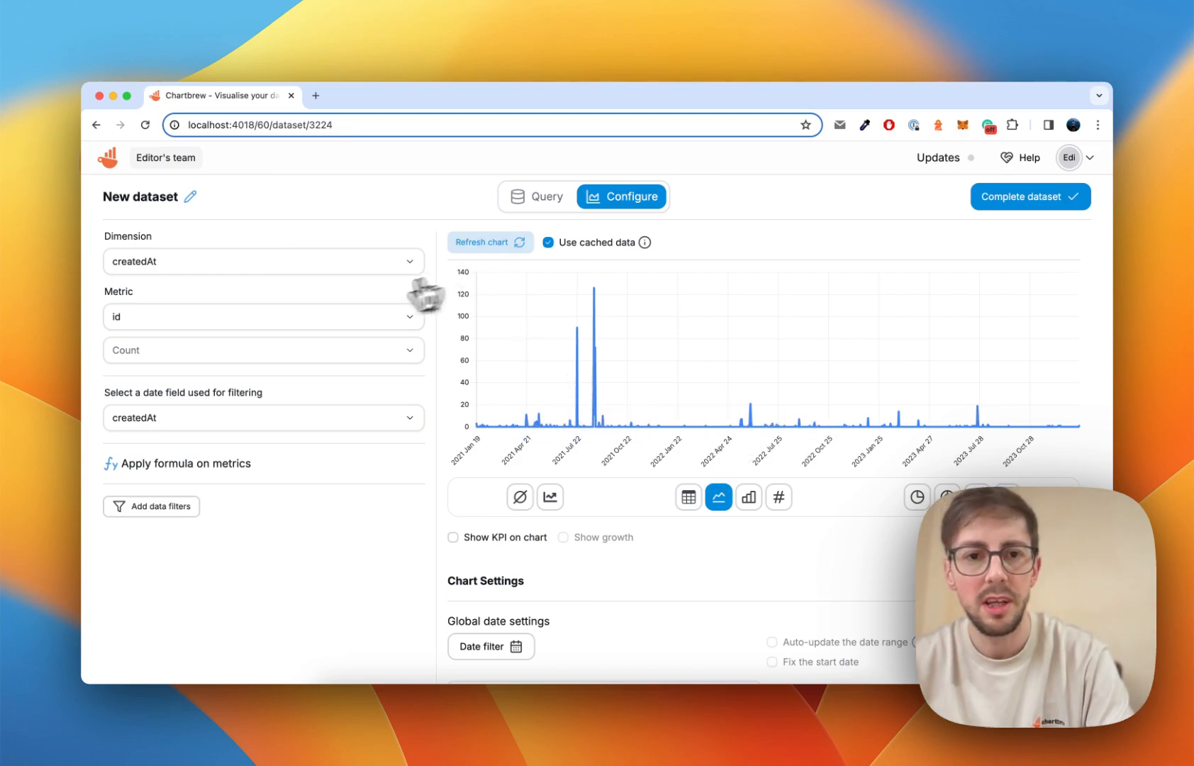
Change the chart's dimension from createdAt to 'type' and display it as bars.
{"action": "left_click", "coordinate": [293, 266]}
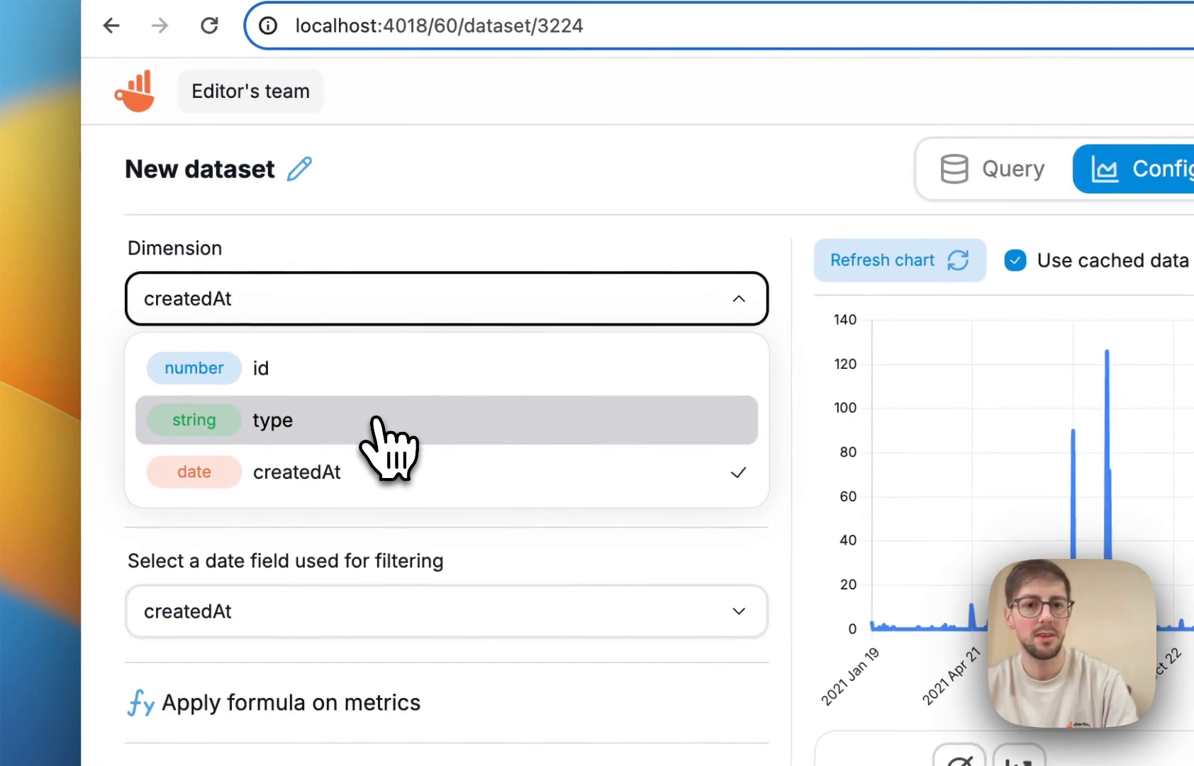
{"action": "left_click", "coordinate": [375, 420]}
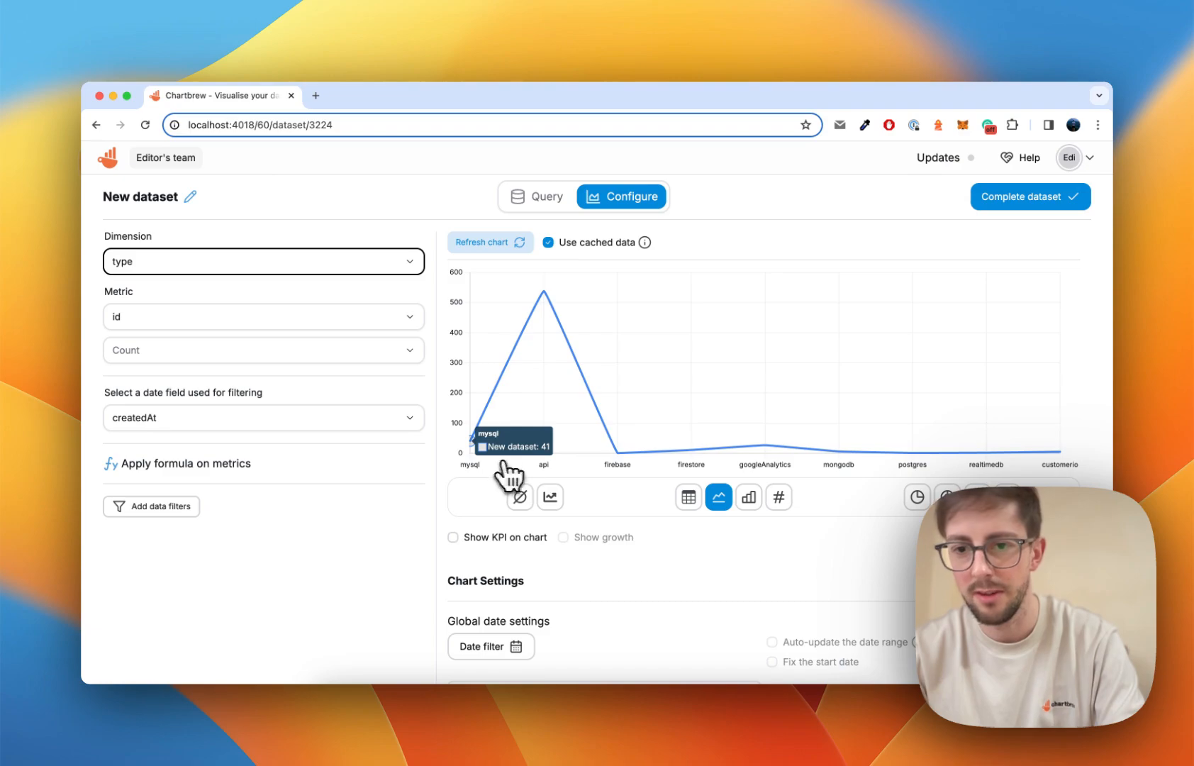
{"action": "left_click", "coordinate": [750, 498]}
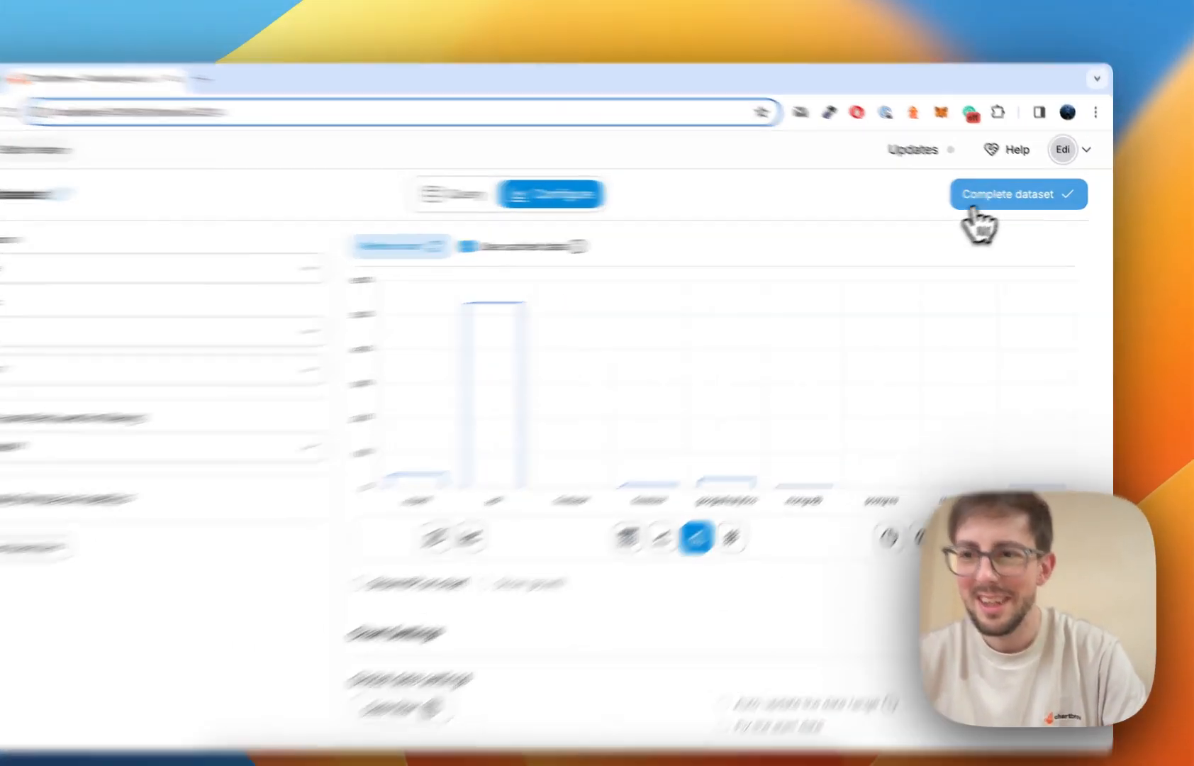
Name the dataset 'Types of connections' and create its chart on the BrandNew Designs dashboard.
{"action": "left_click", "coordinate": [1025, 198]}
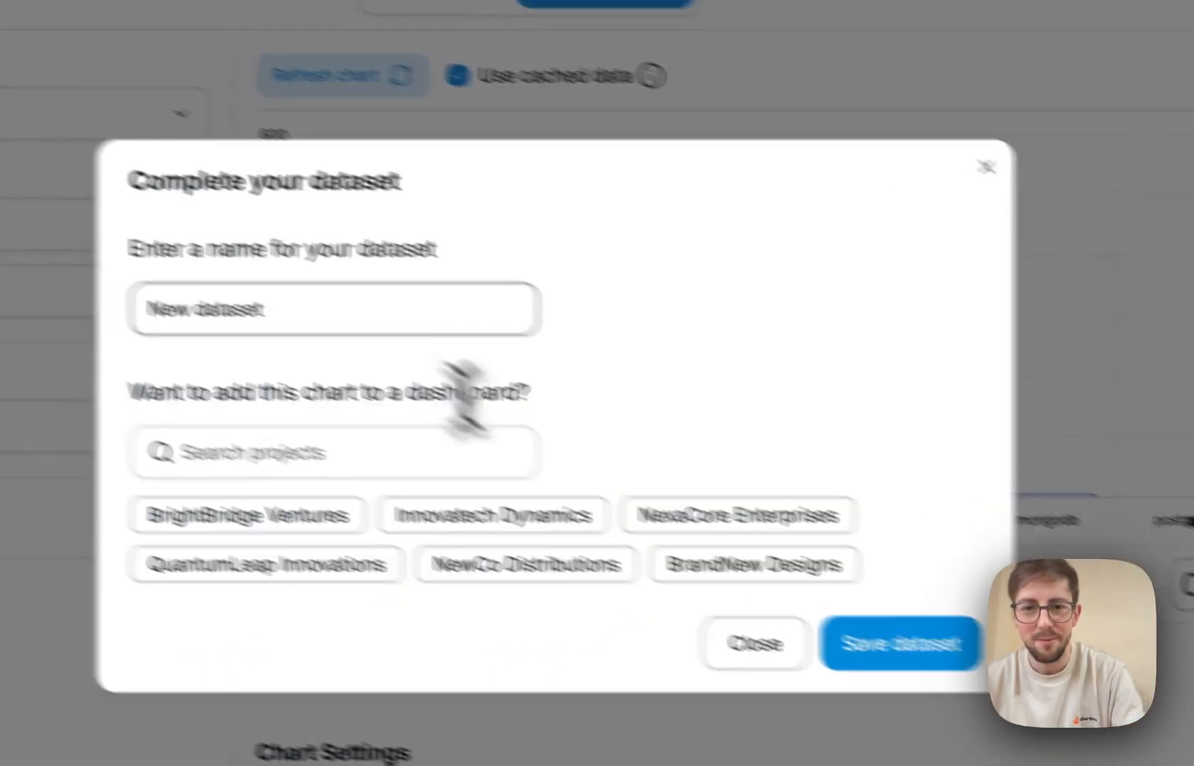
{"action": "left_click", "coordinate": [322, 301]}
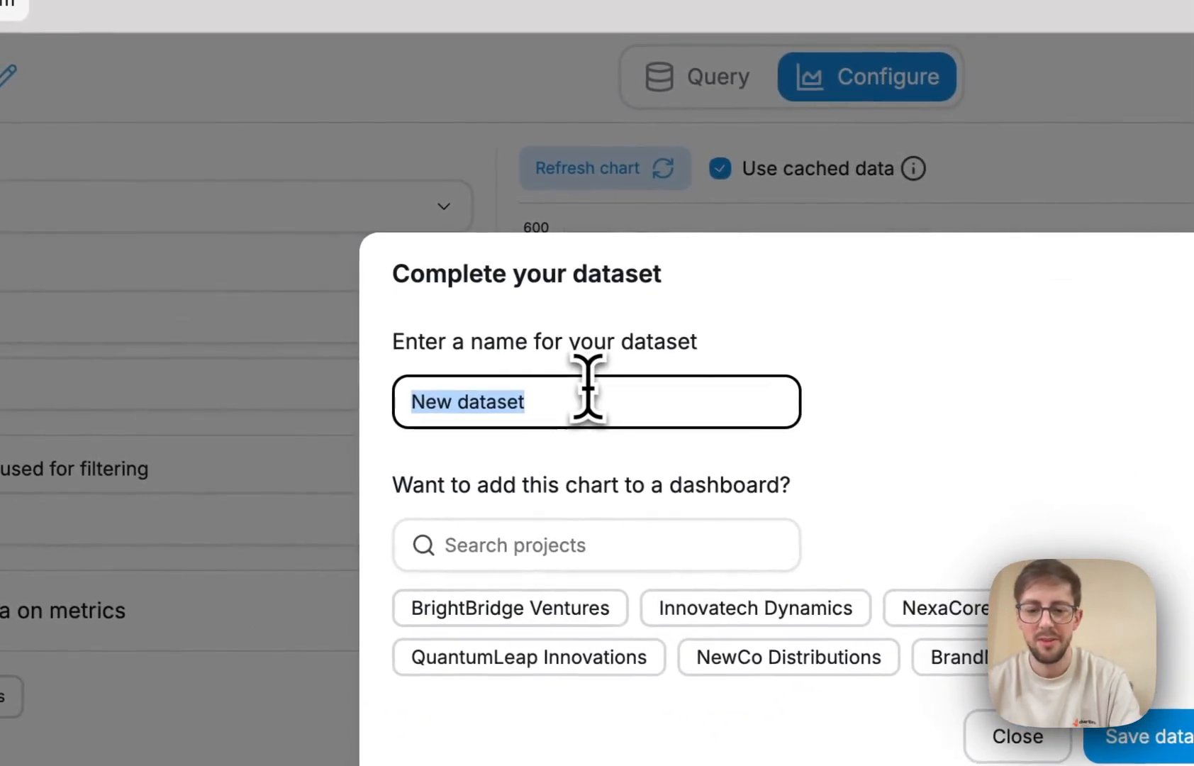
{"action": "type", "text": "Types of connections"}
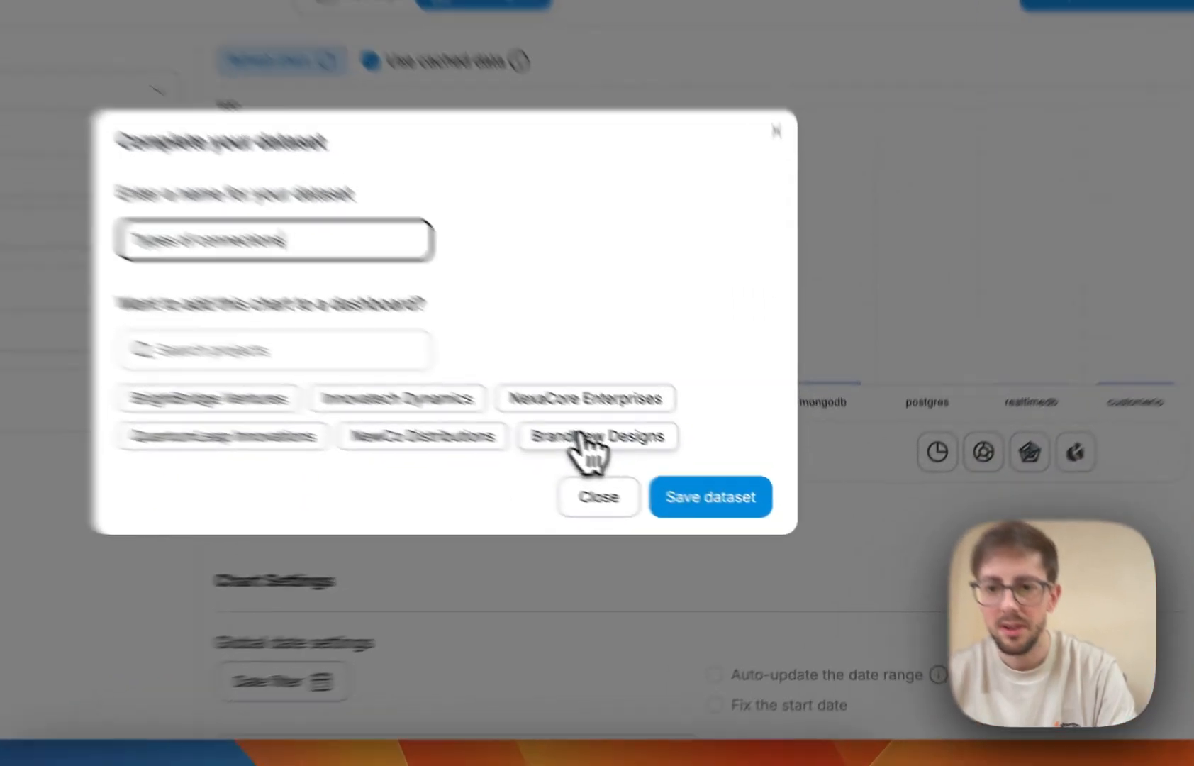
{"action": "left_click", "coordinate": [702, 488]}
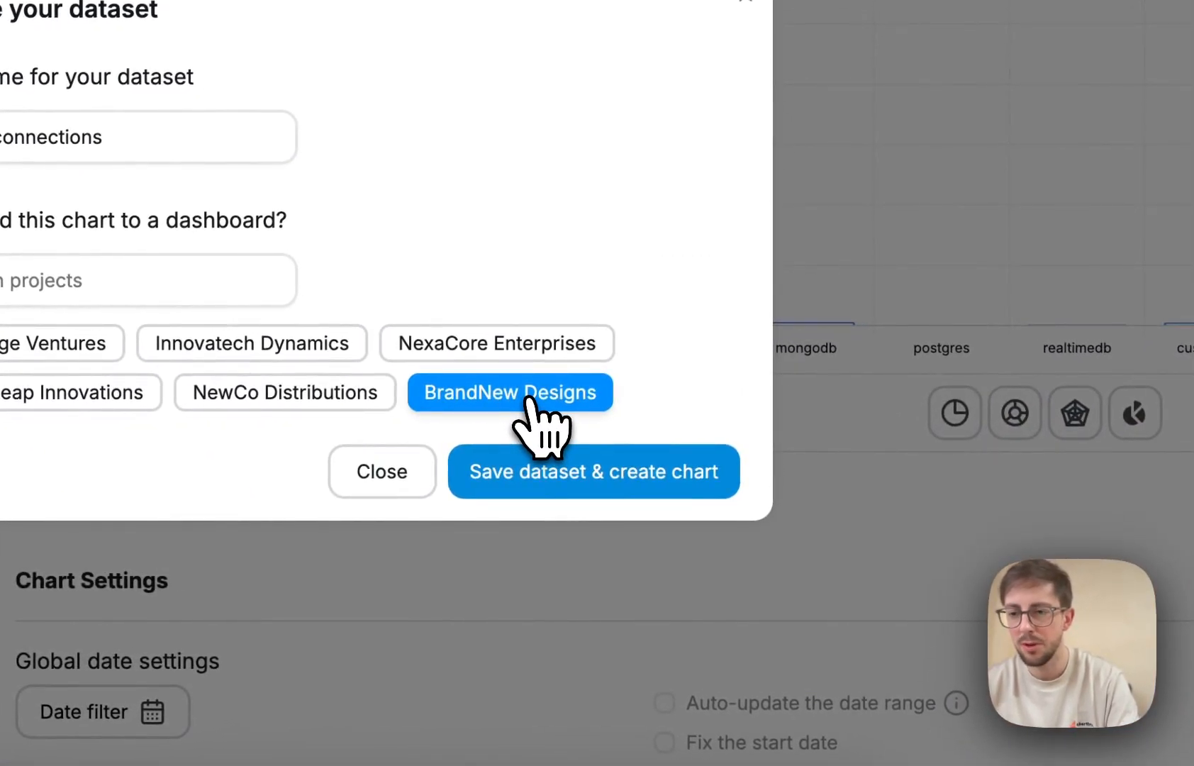
{"action": "left_click", "coordinate": [578, 489]}
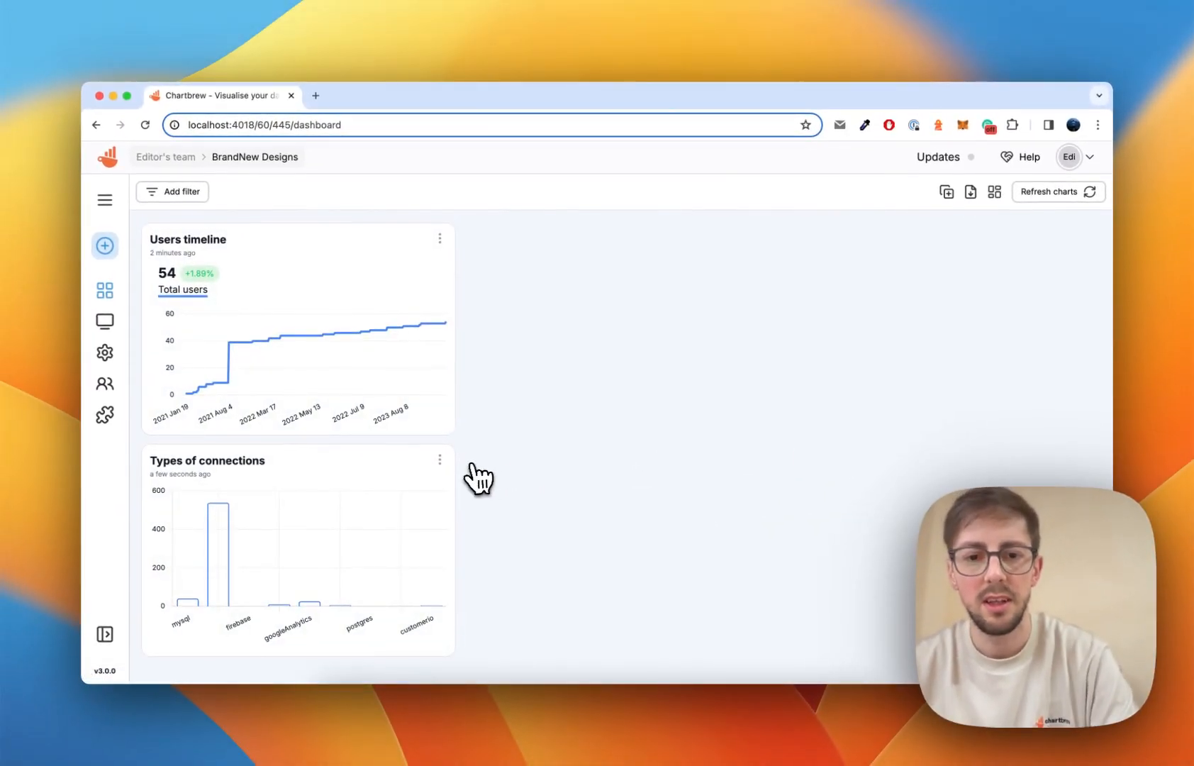
Edit the Types of connections chart and make its bars horizontal.
{"action": "left_click", "coordinate": [237, 473]}
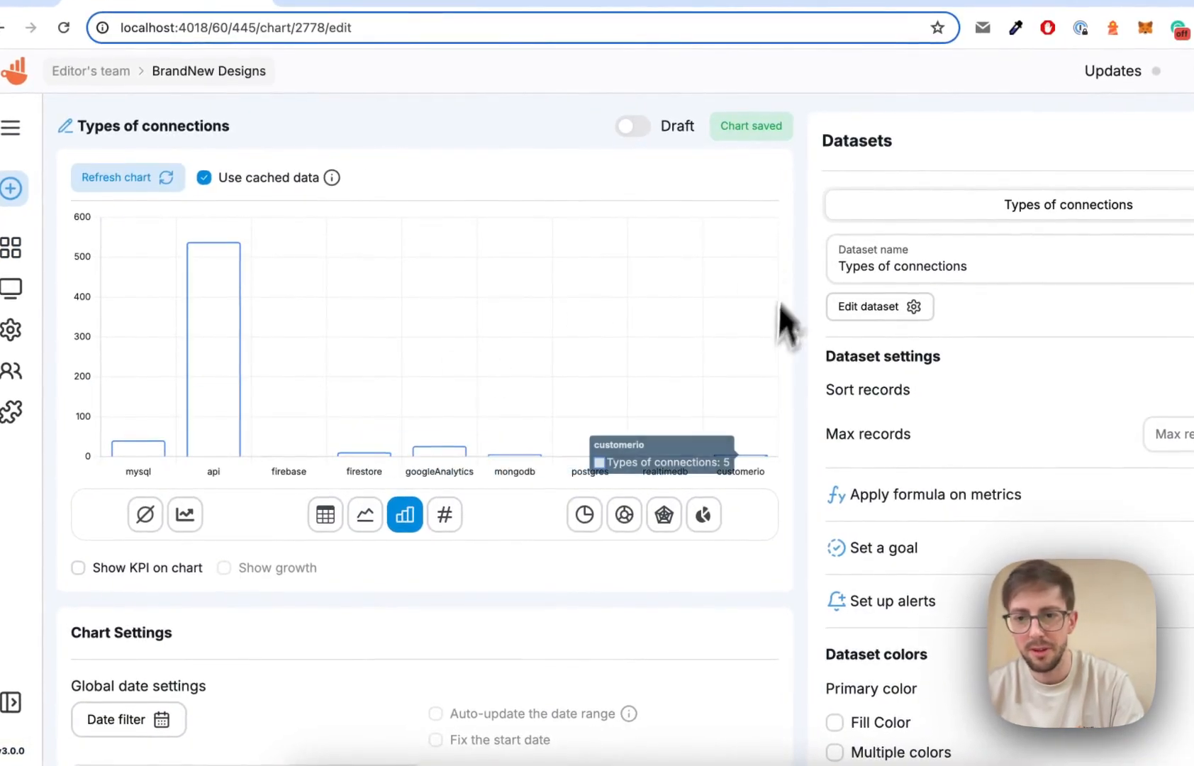
{"action": "scroll", "coordinate": [773, 340], "scroll_direction": "down", "scroll_amount": 5}
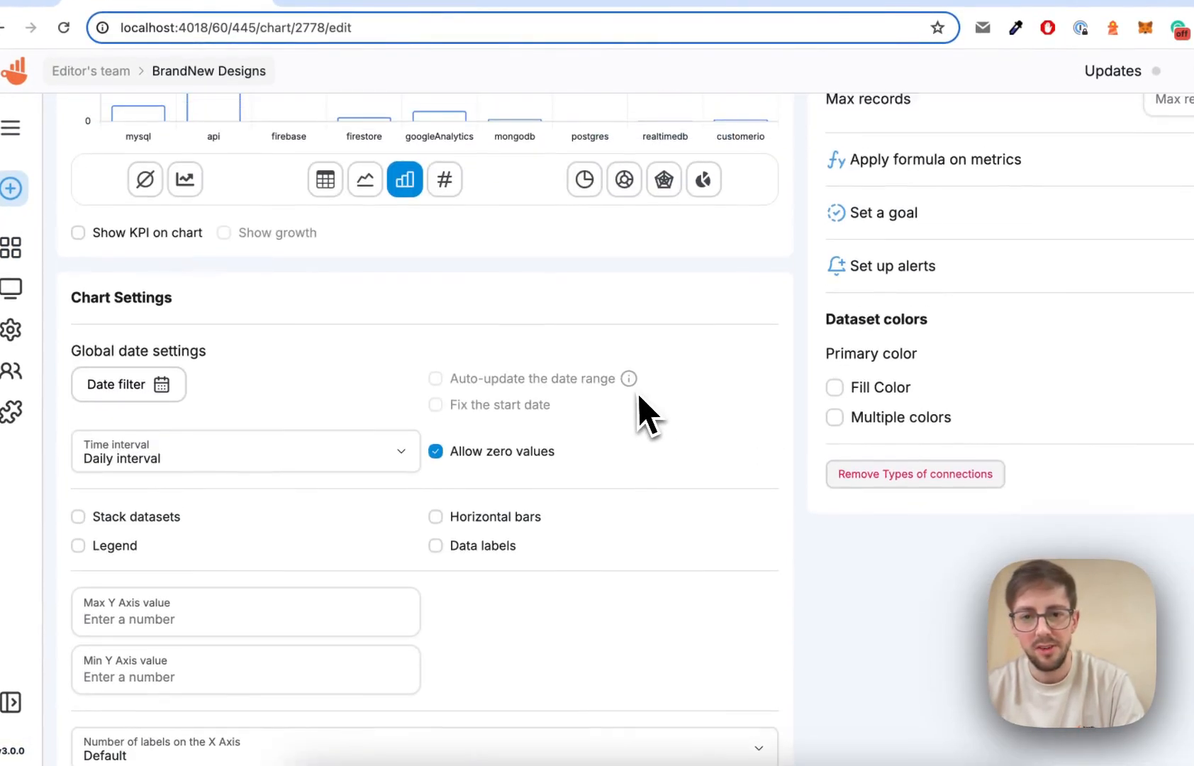
{"action": "left_click", "coordinate": [486, 502]}
{"action": "scroll", "coordinate": [552, 509], "scroll_direction": "up", "scroll_amount": 5}
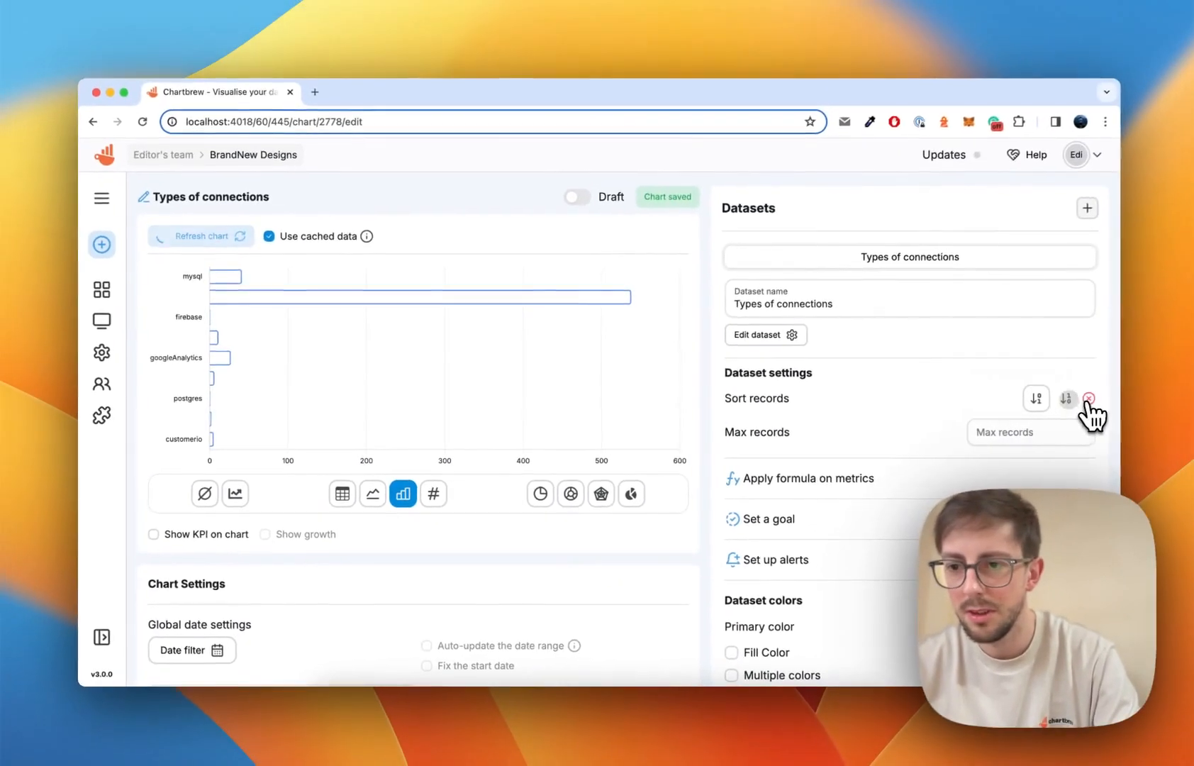
Sort the bars from largest to smallest and limit the chart to 10 records.
{"action": "left_click", "coordinate": [1179, 392]}
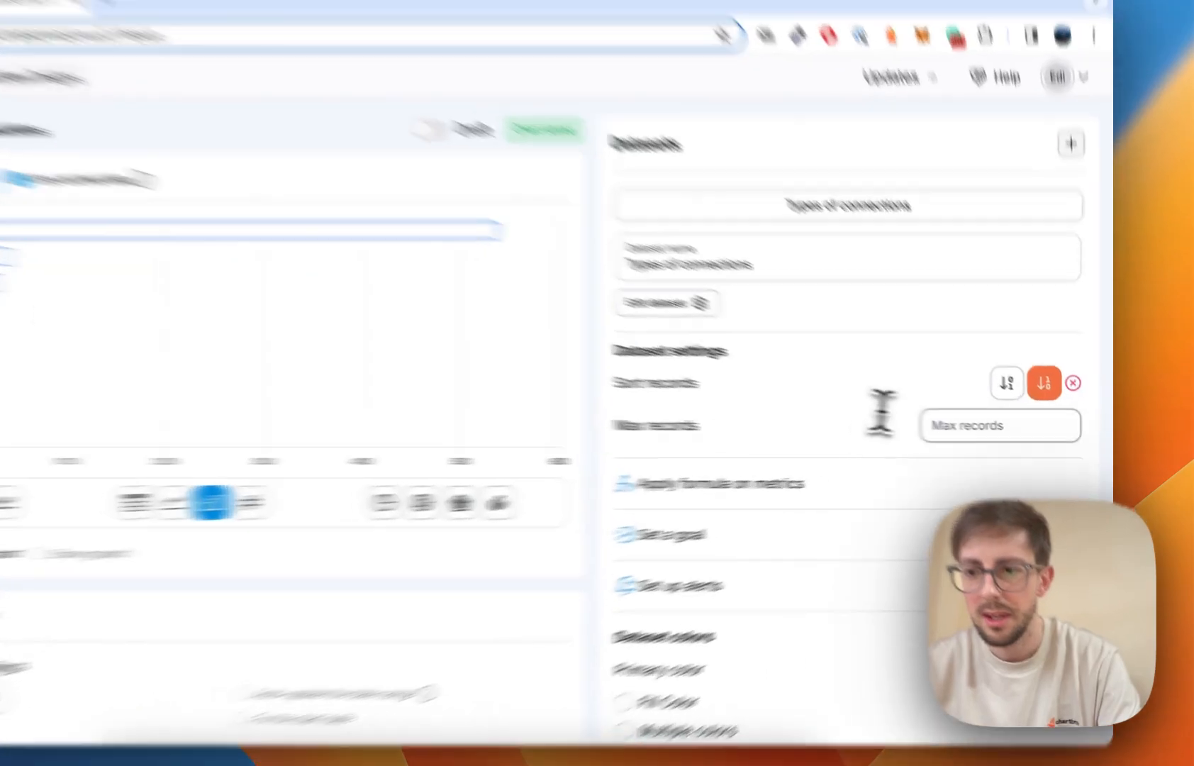
{"action": "left_click", "coordinate": [983, 430]}
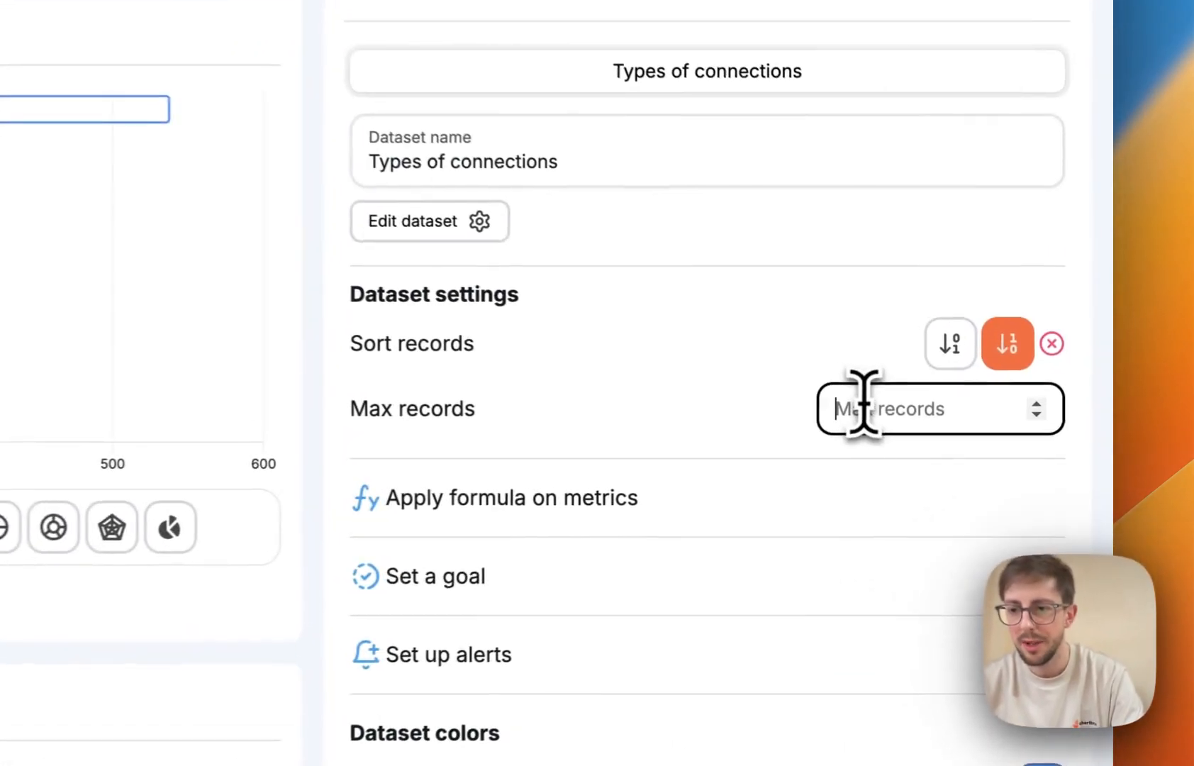
{"action": "type", "text": "10"}
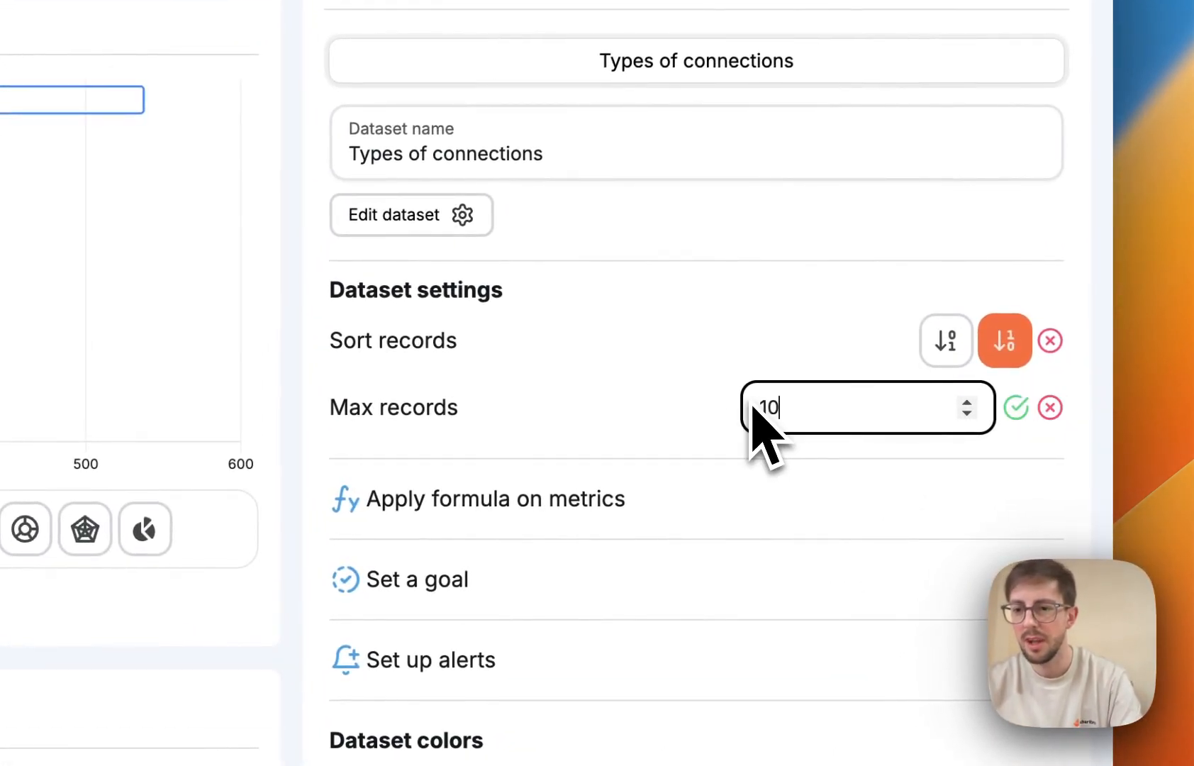
{"action": "left_click", "coordinate": [1014, 406]}
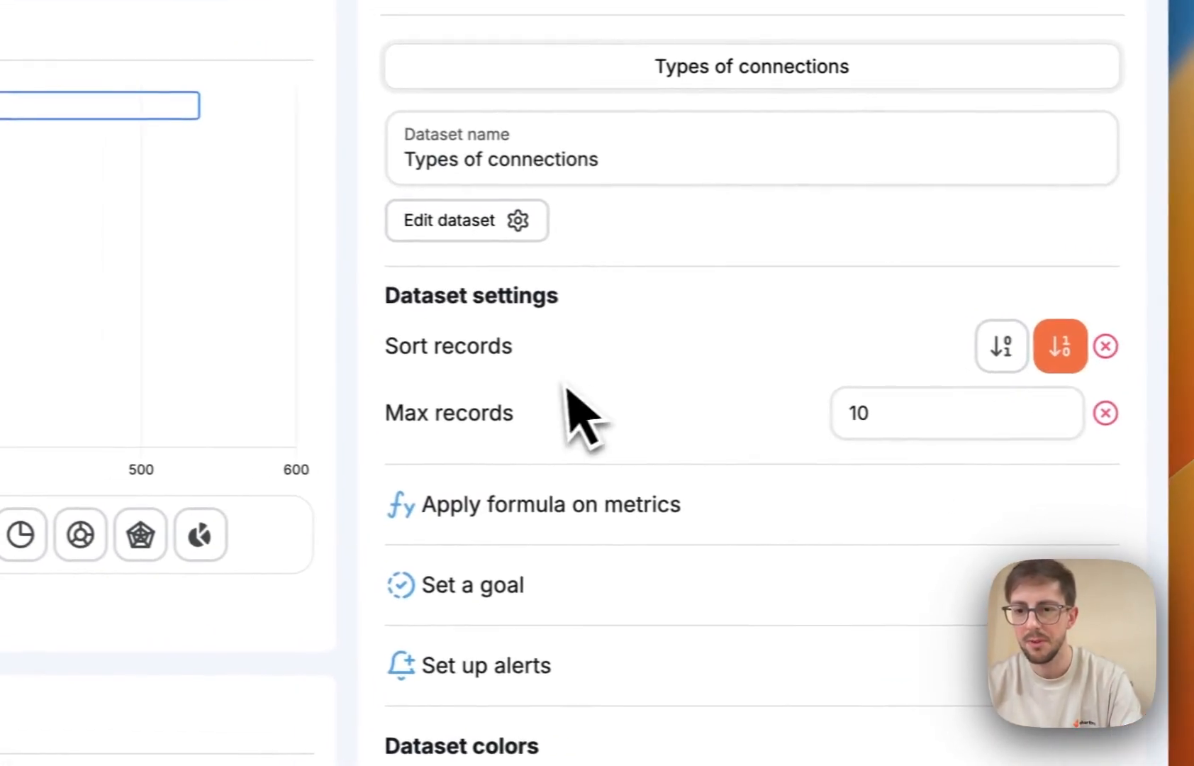
Set the number of X-axis labels to Show all.
{"action": "scroll", "coordinate": [624, 397], "scroll_direction": "down", "scroll_amount": 5}
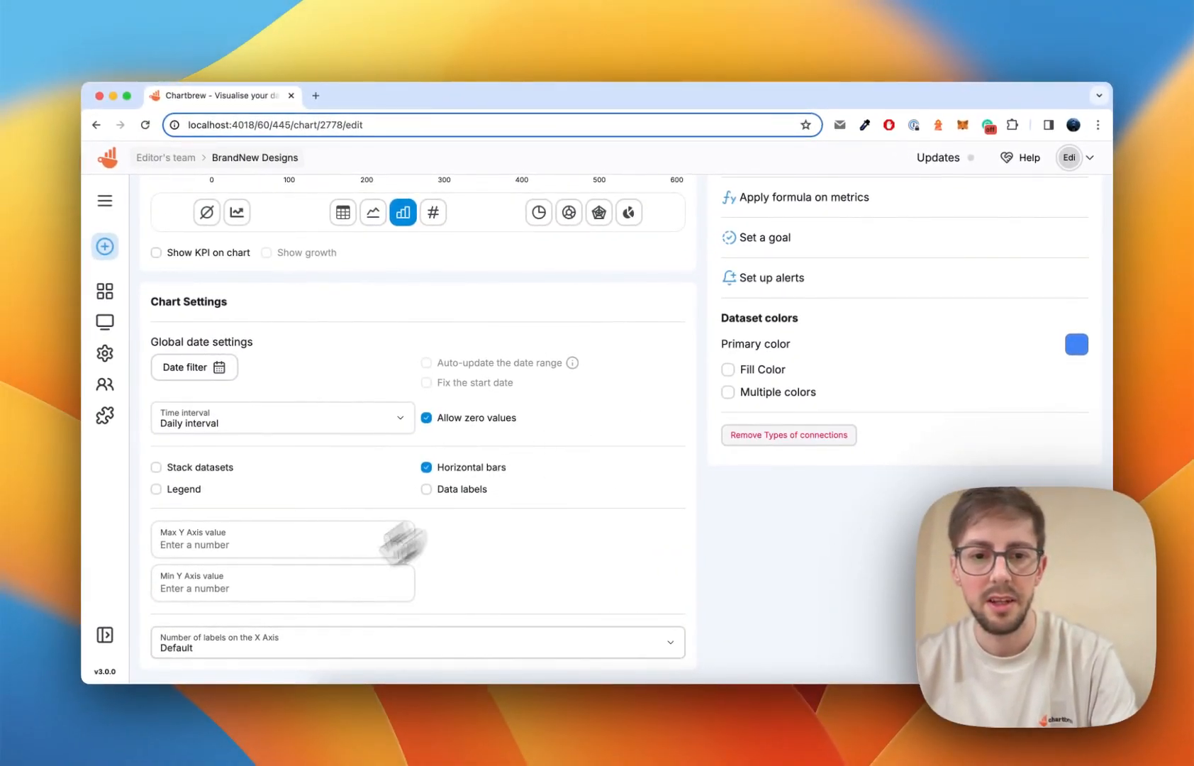
{"action": "left_click", "coordinate": [240, 647]}
{"action": "left_click", "coordinate": [284, 512]}
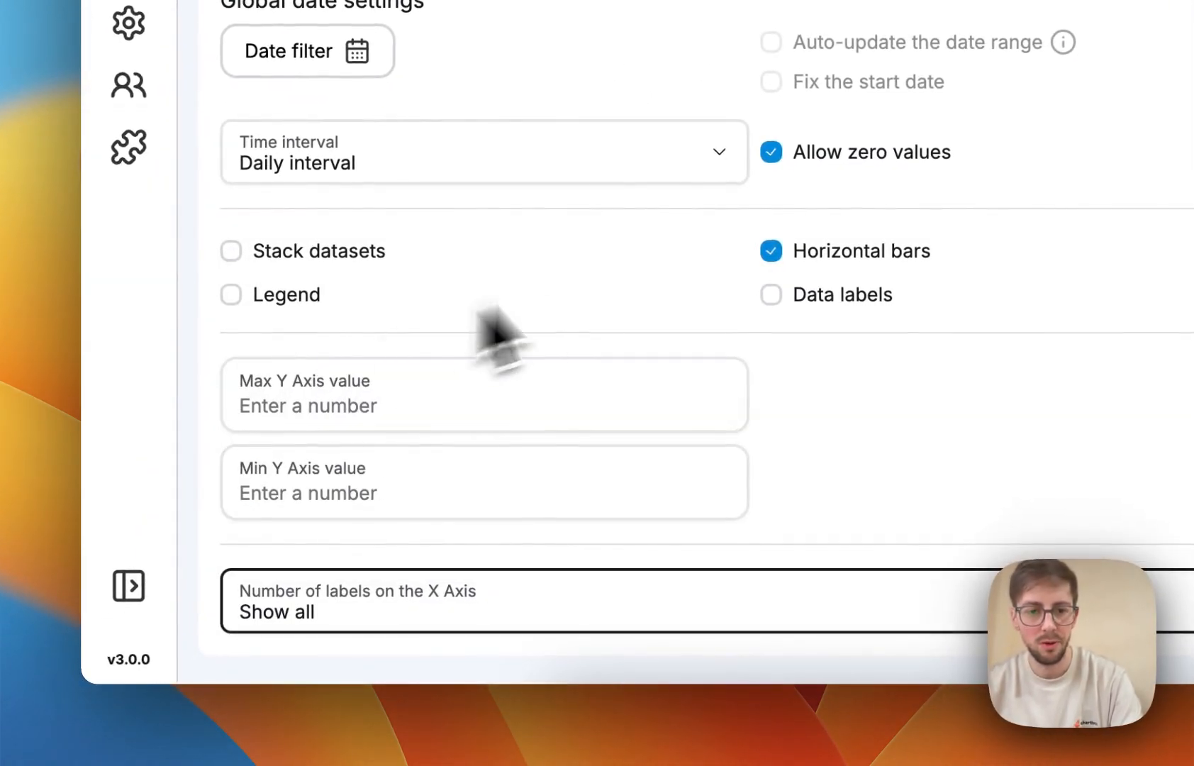
{"action": "scroll", "coordinate": [661, 280], "scroll_direction": "up", "scroll_amount": 5}
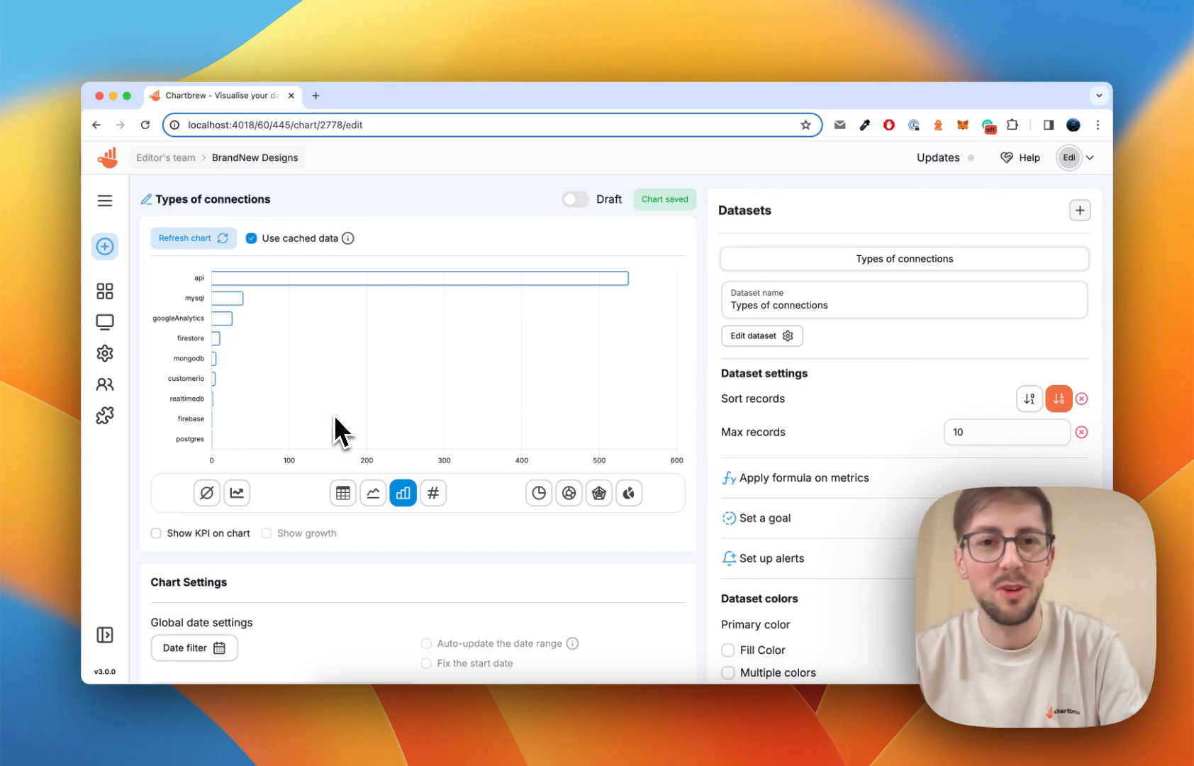
Lay out a tall, narrow Types of connections chart beside a widened Users timeline, and save the layout.
{"action": "left_click", "coordinate": [105, 292]}
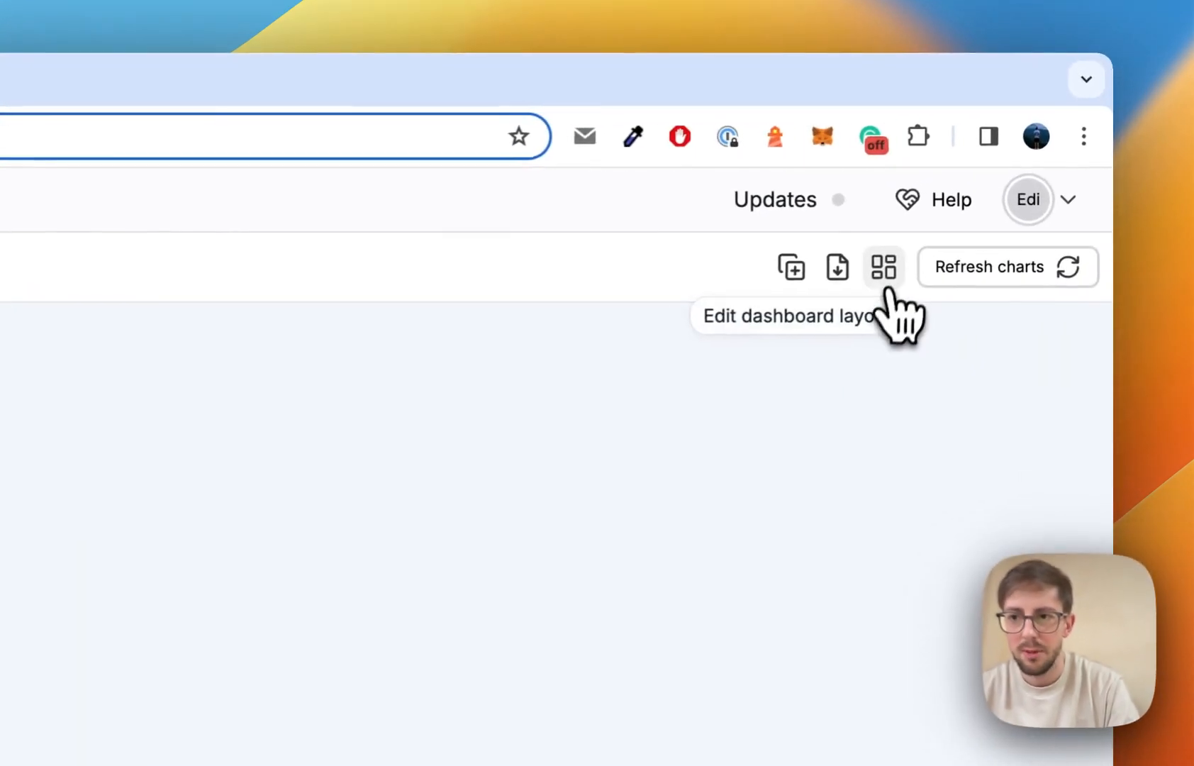
{"action": "left_click", "coordinate": [995, 192]}
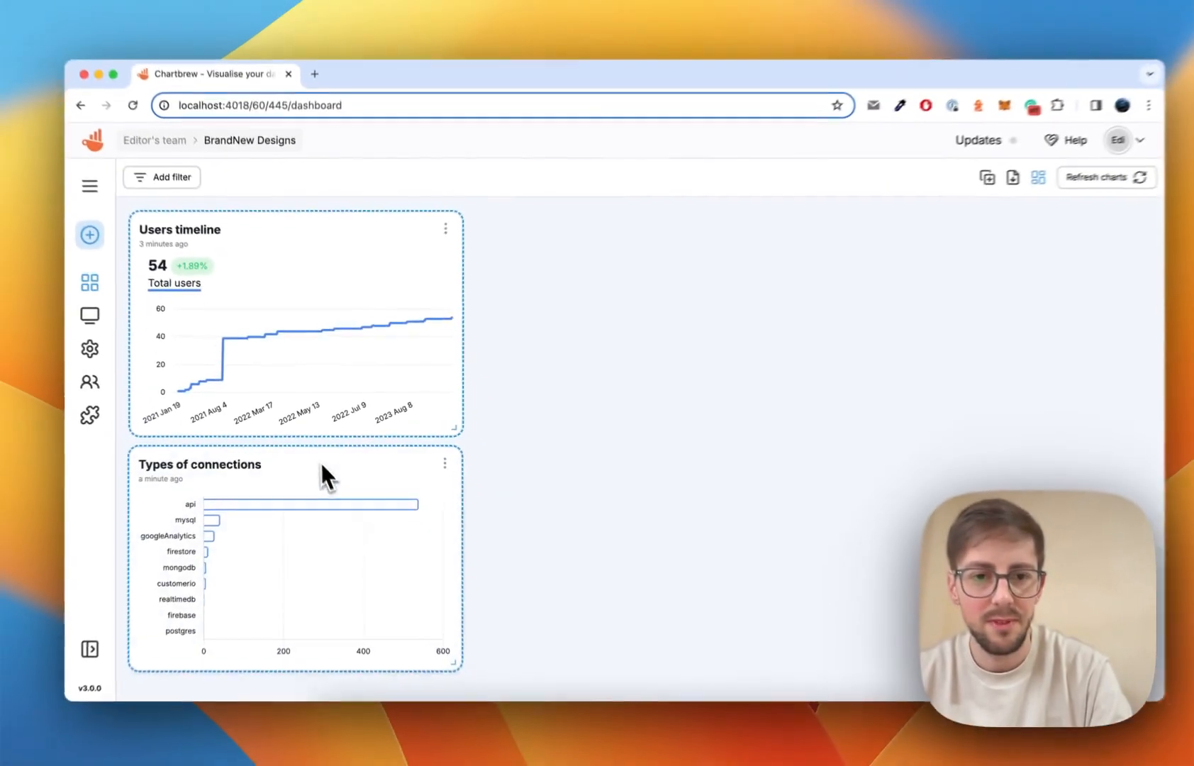
{"action": "left_click_drag", "start_coordinate": [321, 463], "coordinate": [308, 301]}
{"action": "left_click_drag", "start_coordinate": [448, 418], "coordinate": [733, 366]}
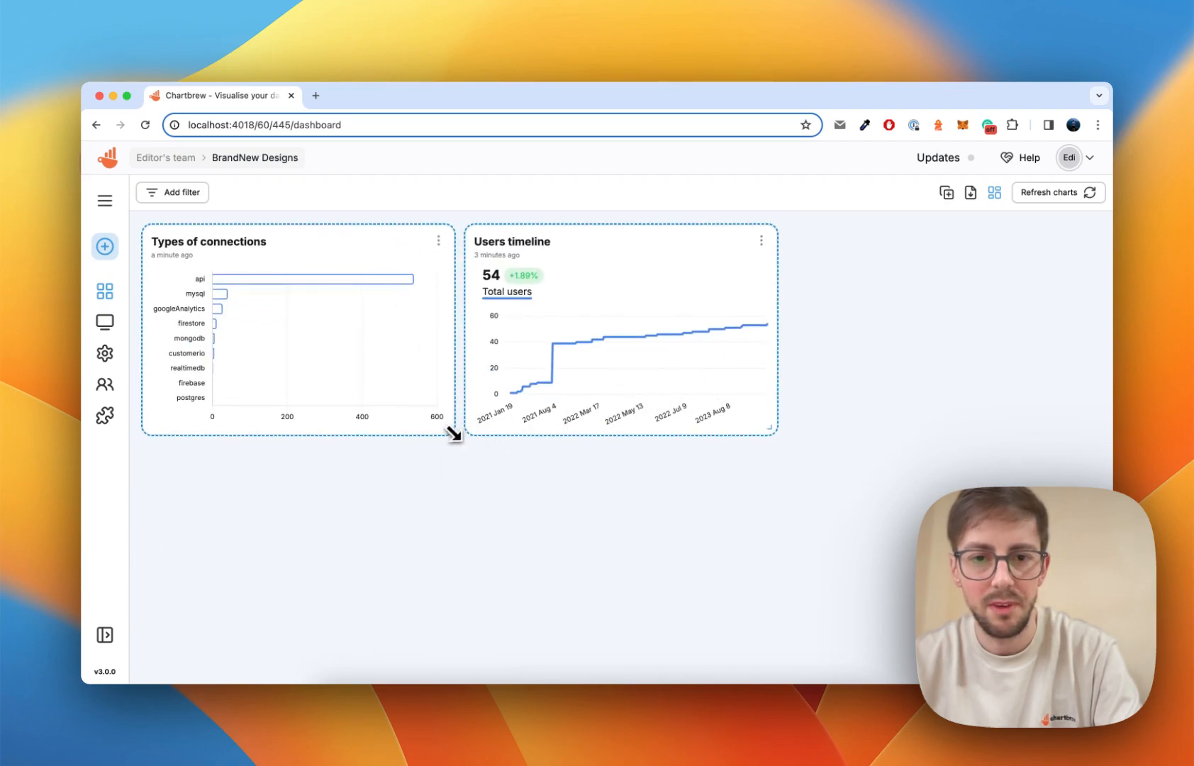
{"action": "left_click_drag", "start_coordinate": [448, 430], "coordinate": [410, 598]}
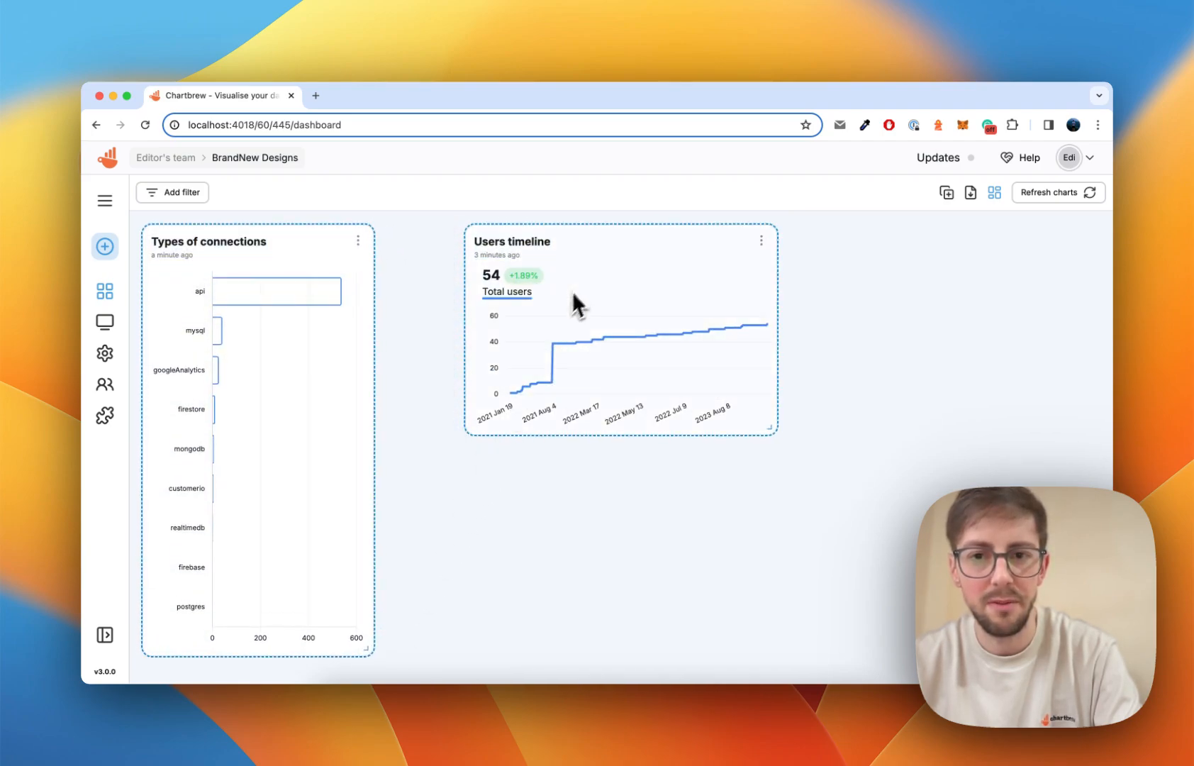
{"action": "left_click_drag", "start_coordinate": [571, 291], "coordinate": [526, 273]}
{"action": "left_click_drag", "start_coordinate": [698, 427], "coordinate": [876, 434]}
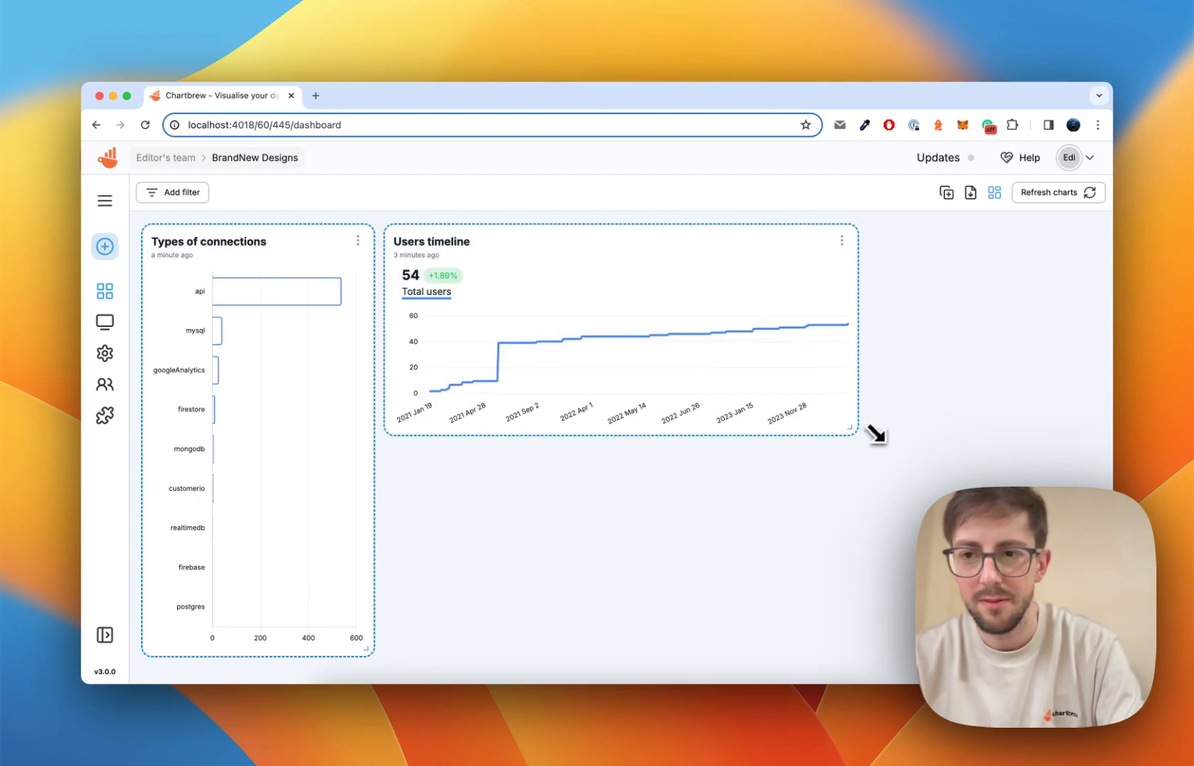
{"action": "left_click", "coordinate": [996, 194]}
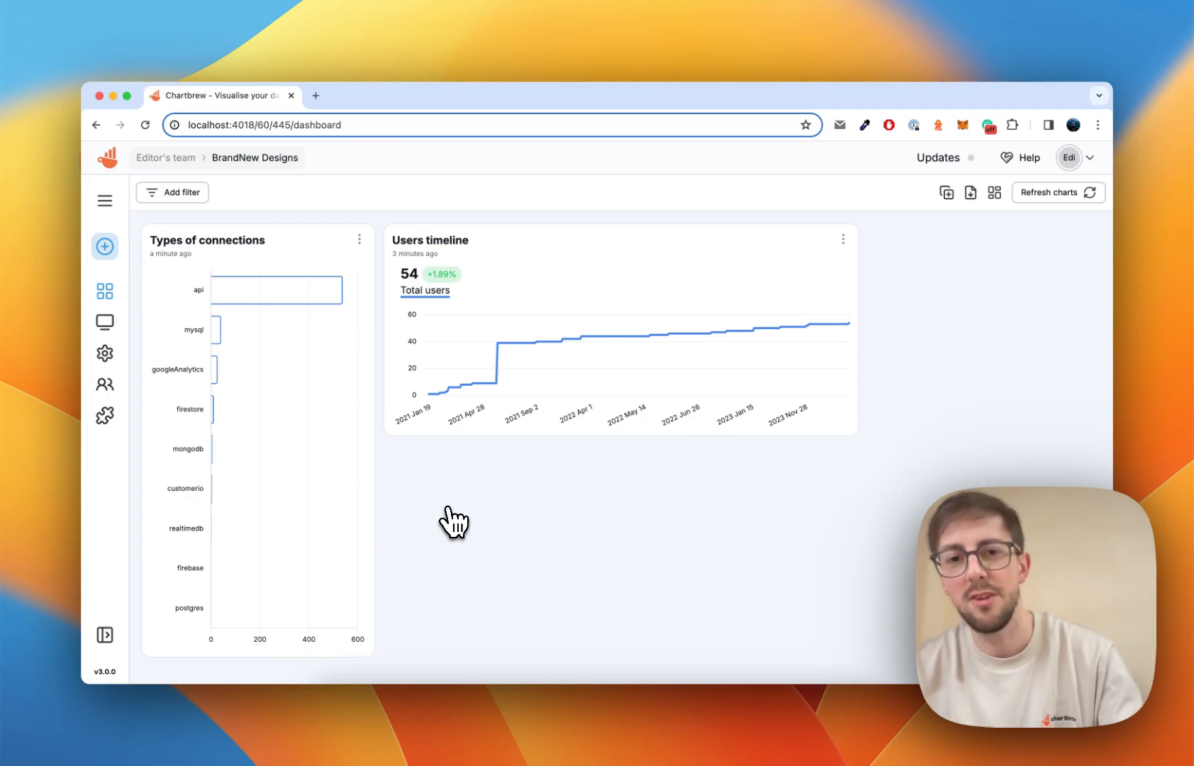
Create a Local MySQL dataset and run 'Select id, createdAt from Chart;'.
{"action": "left_click", "coordinate": [108, 160]}
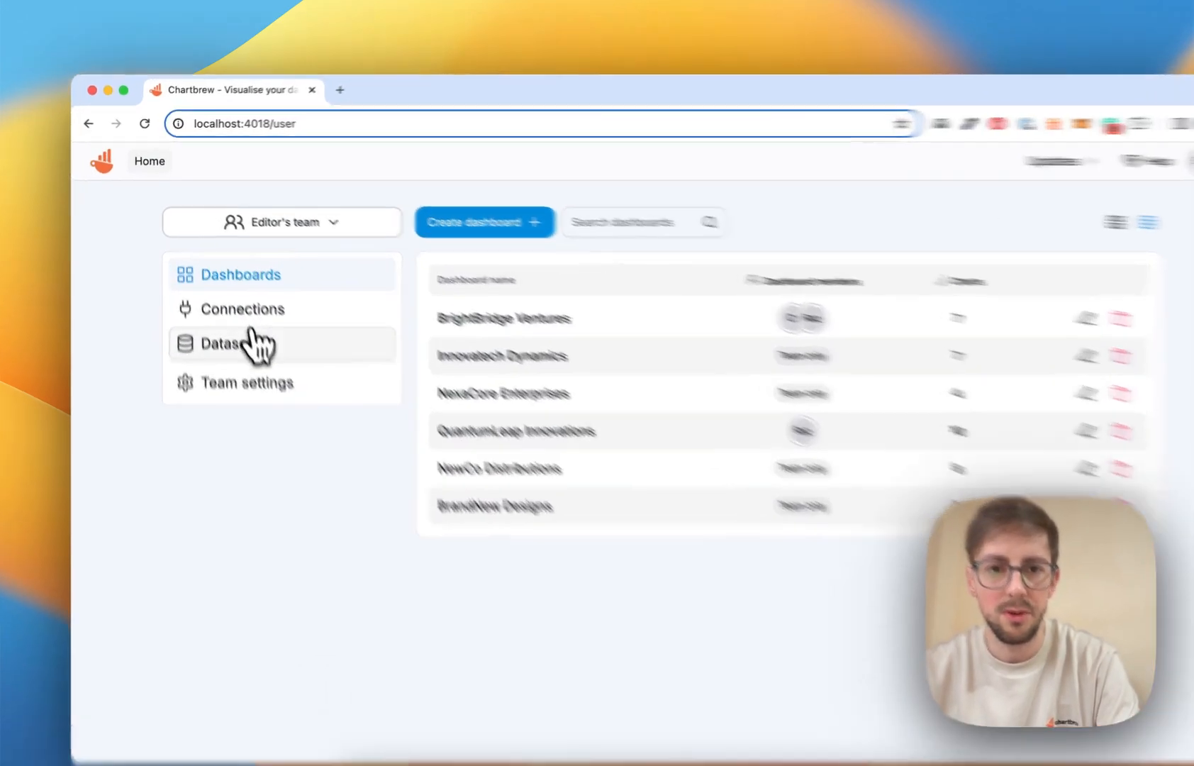
{"action": "left_click", "coordinate": [239, 318]}
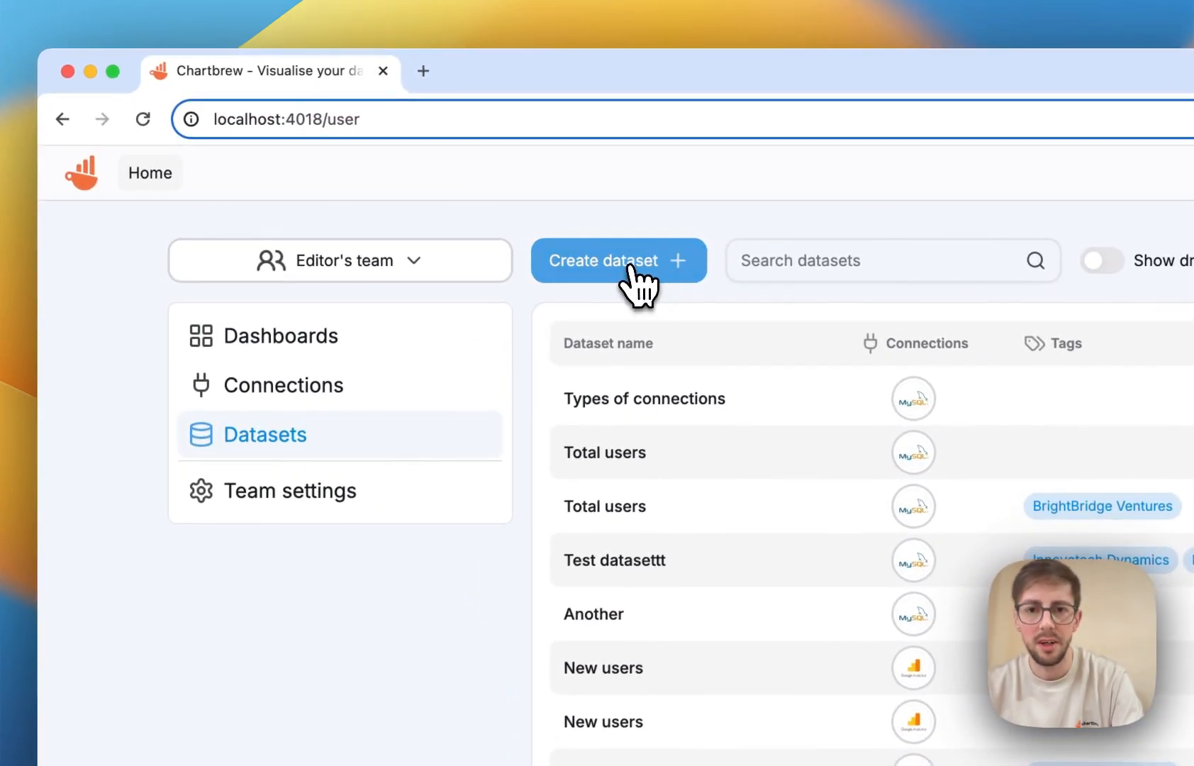
{"action": "left_click", "coordinate": [630, 268]}
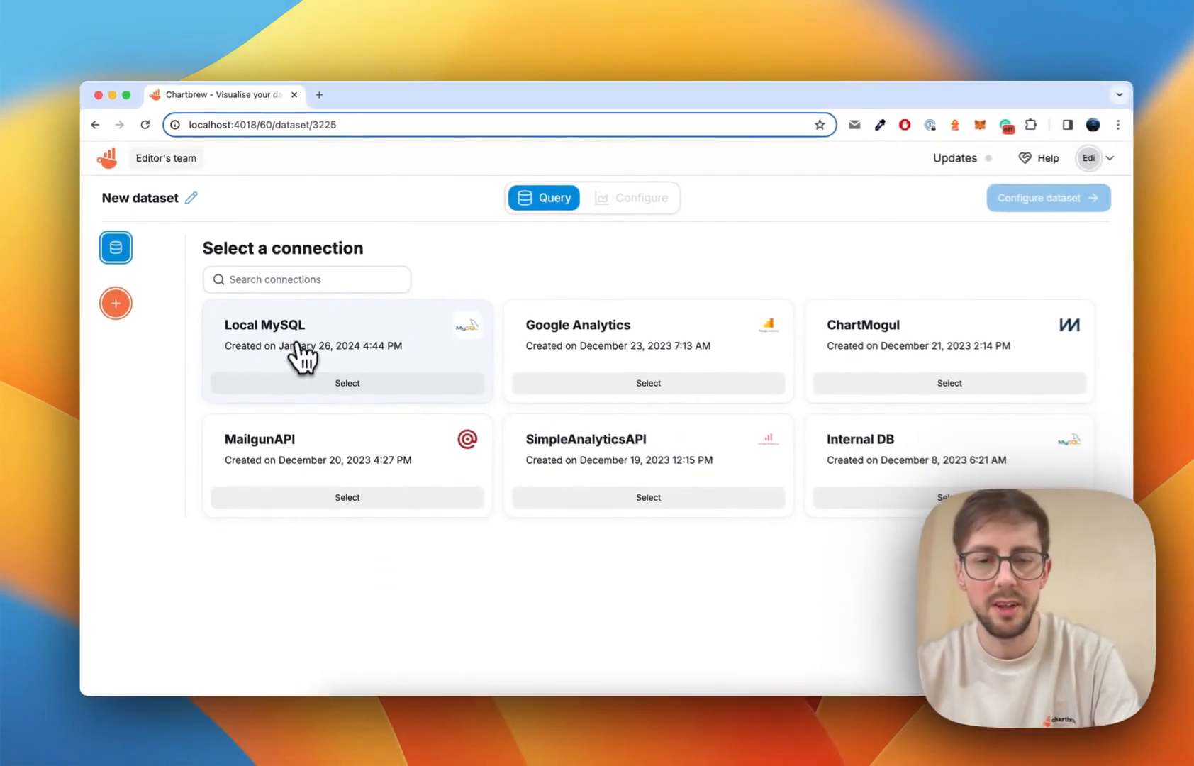
{"action": "left_click", "coordinate": [301, 354]}
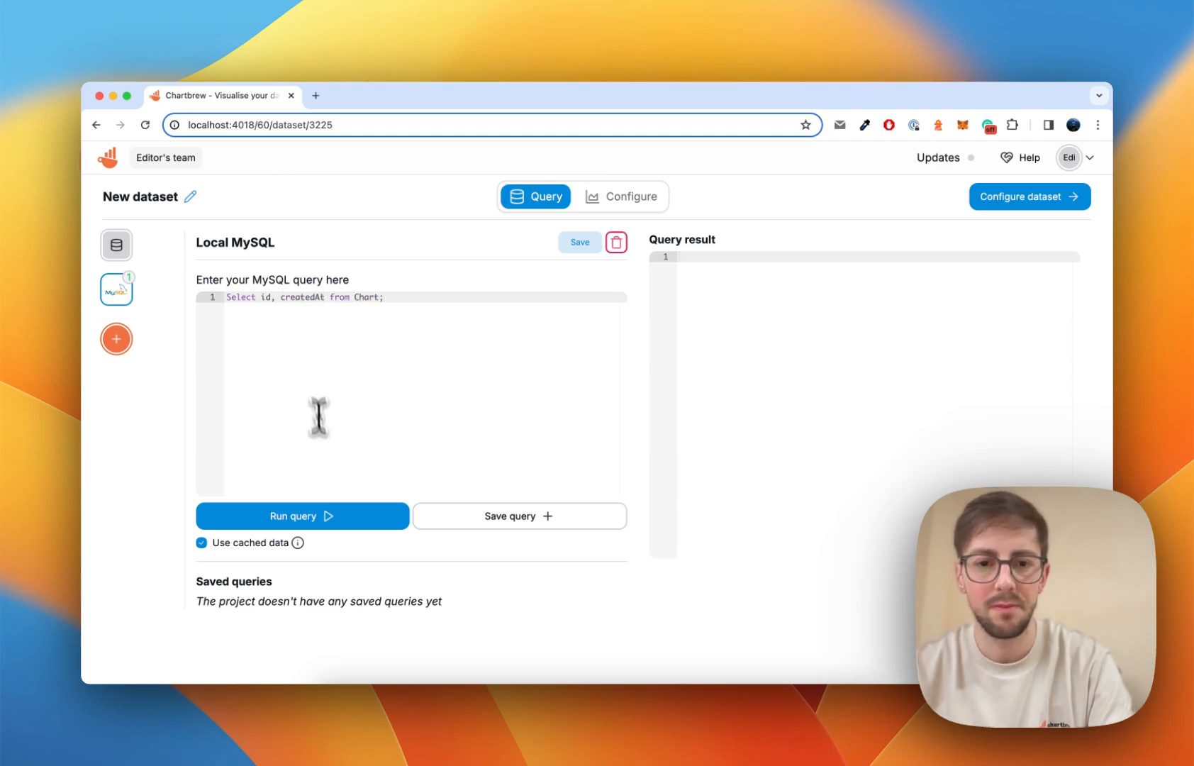
{"action": "left_click", "coordinate": [284, 518]}
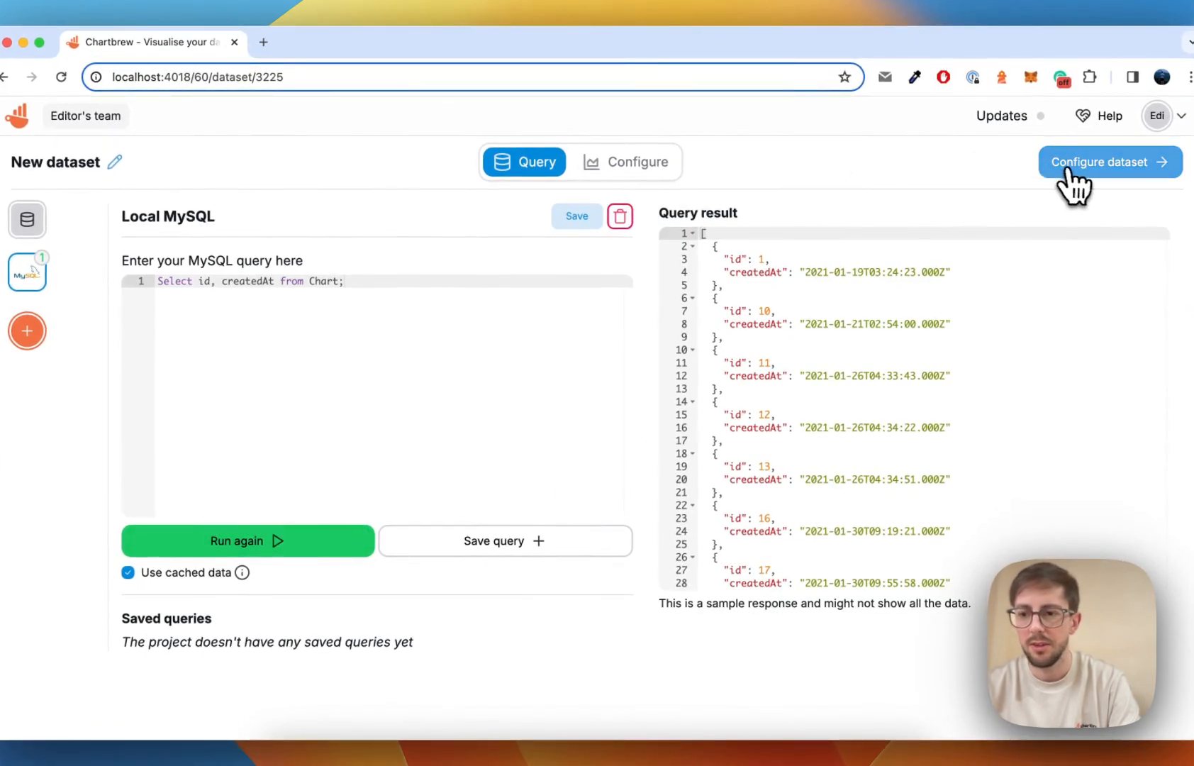
Make the chart a # KPI with Accumulate datasets on, refreshed to show 1,533.
{"action": "left_click", "coordinate": [1069, 173]}
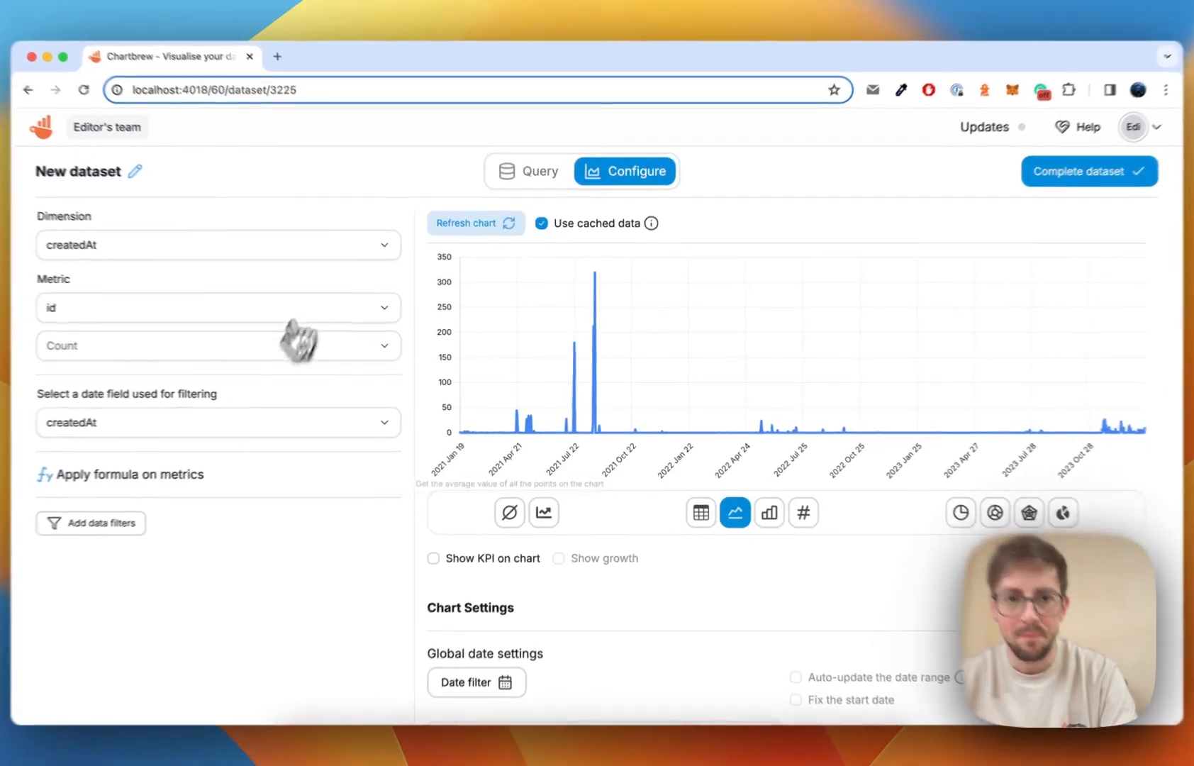
{"action": "scroll", "coordinate": [383, 448], "scroll_direction": "down", "scroll_amount": 2}
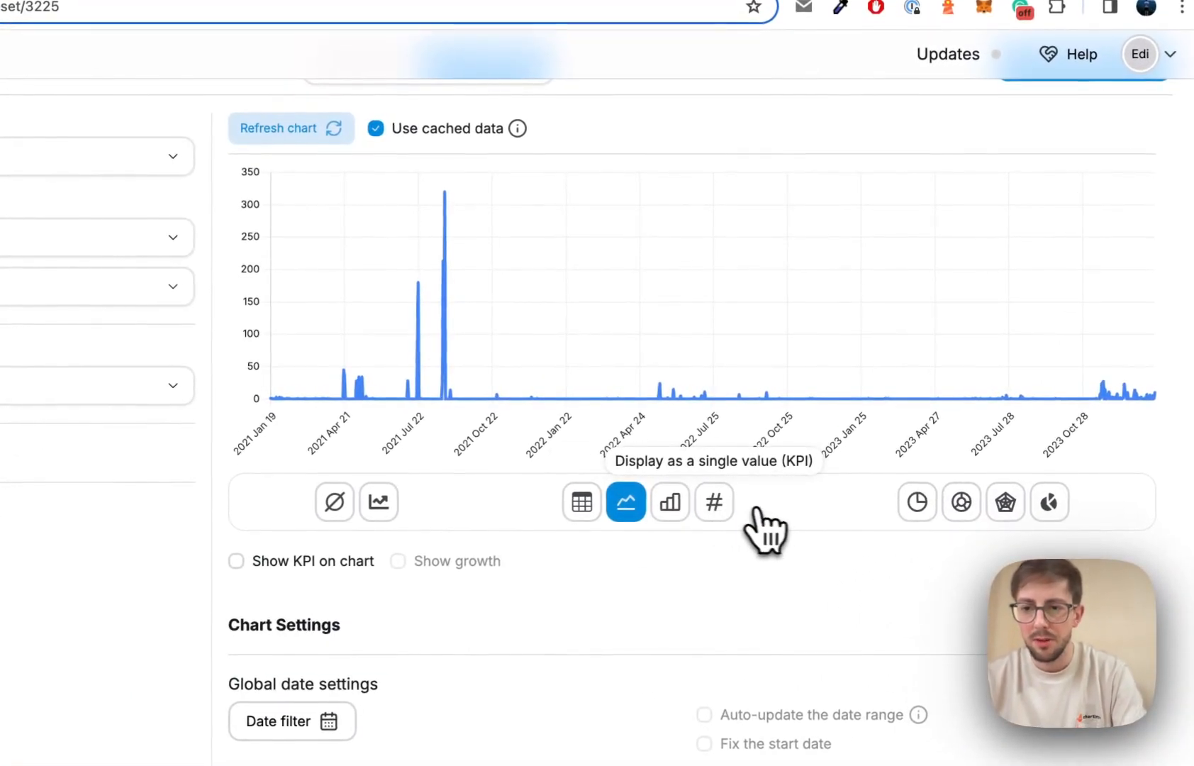
{"action": "scroll", "coordinate": [808, 468], "scroll_direction": "up", "scroll_amount": 2}
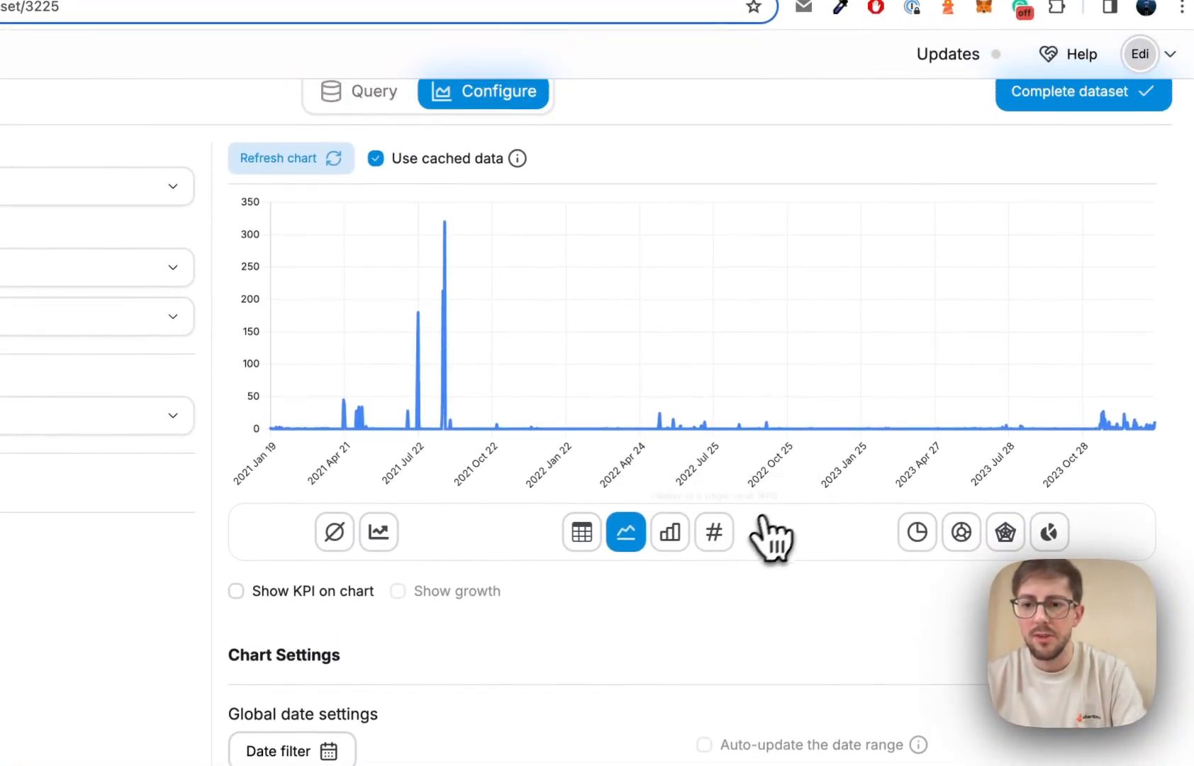
{"action": "left_click", "coordinate": [715, 539]}
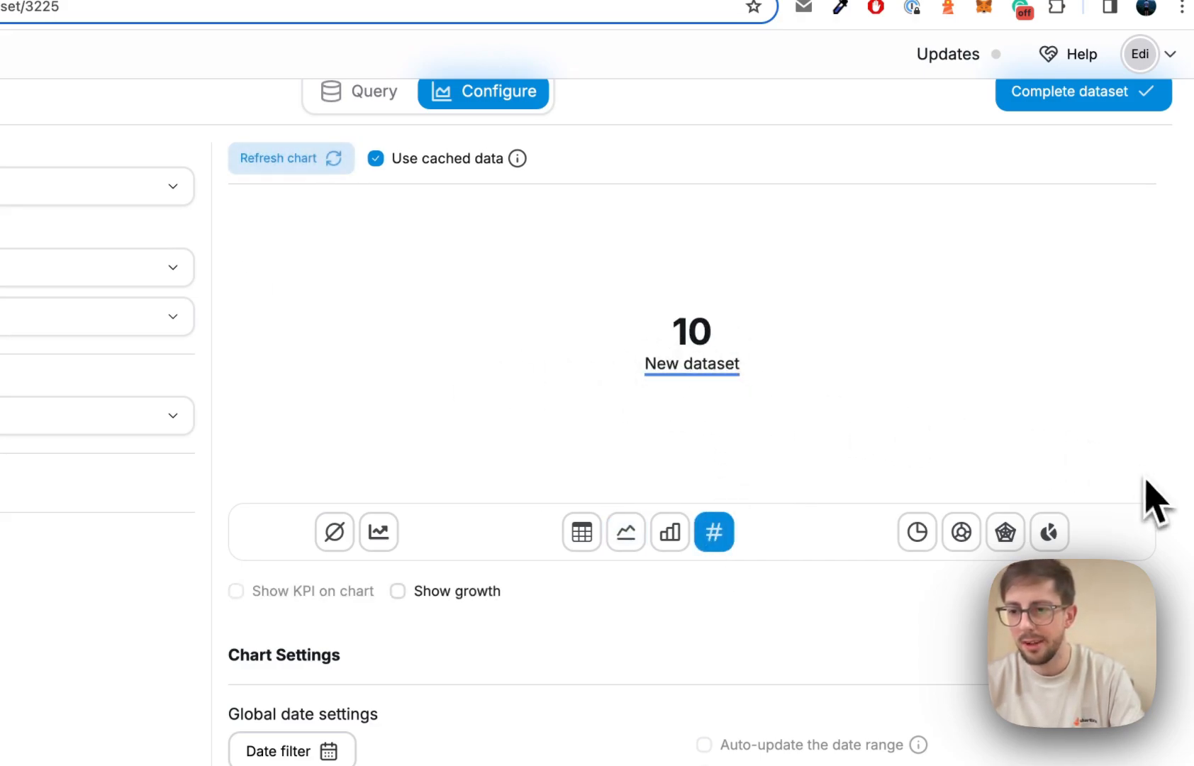
{"action": "left_click", "coordinate": [383, 536]}
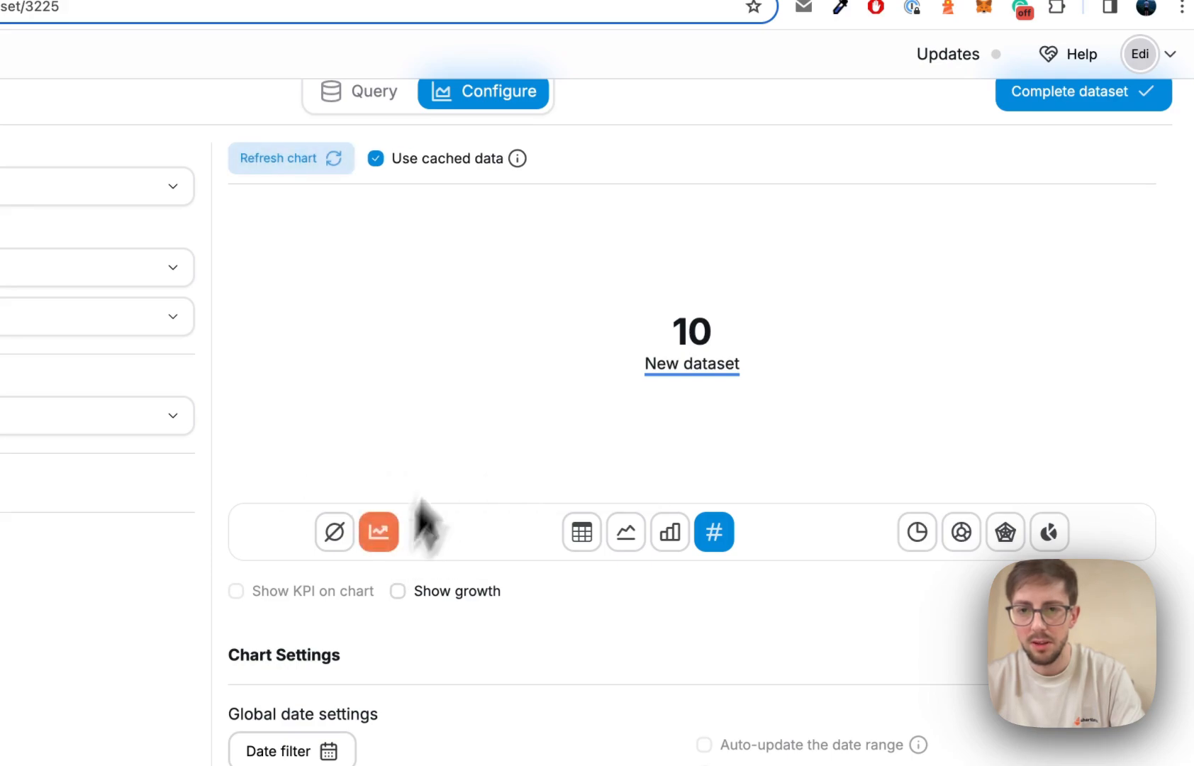
{"action": "left_click", "coordinate": [308, 174]}
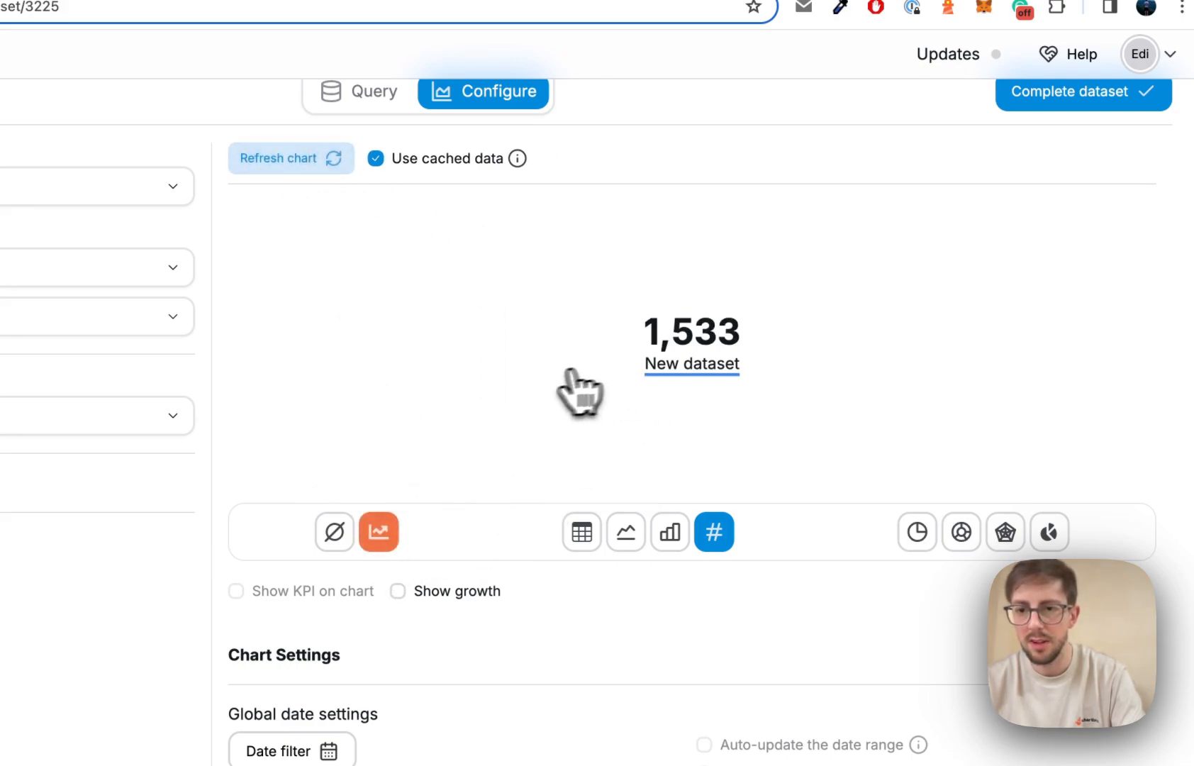
{"action": "scroll", "coordinate": [603, 393], "scroll_direction": "up", "scroll_amount": 1}
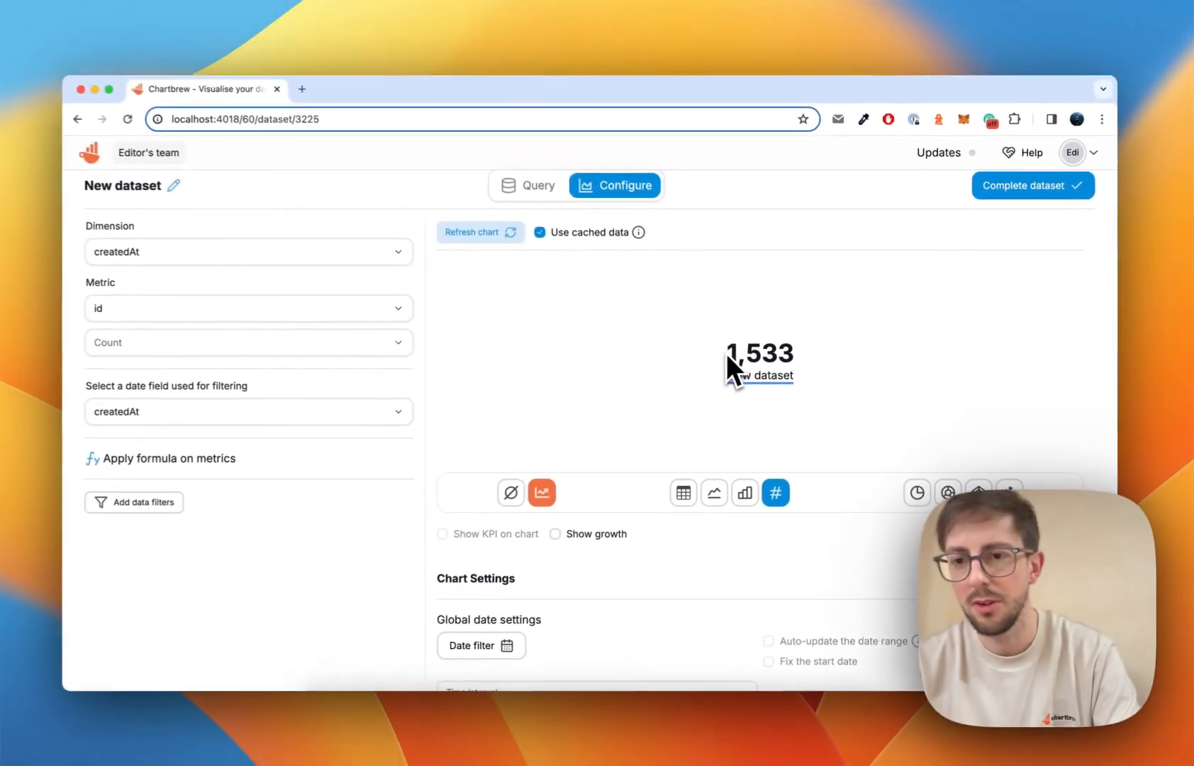
{"action": "left_click_drag", "start_coordinate": [661, 345], "coordinate": [568, 369]}
{"action": "scroll", "coordinate": [682, 383], "scroll_direction": "down", "scroll_amount": 4}
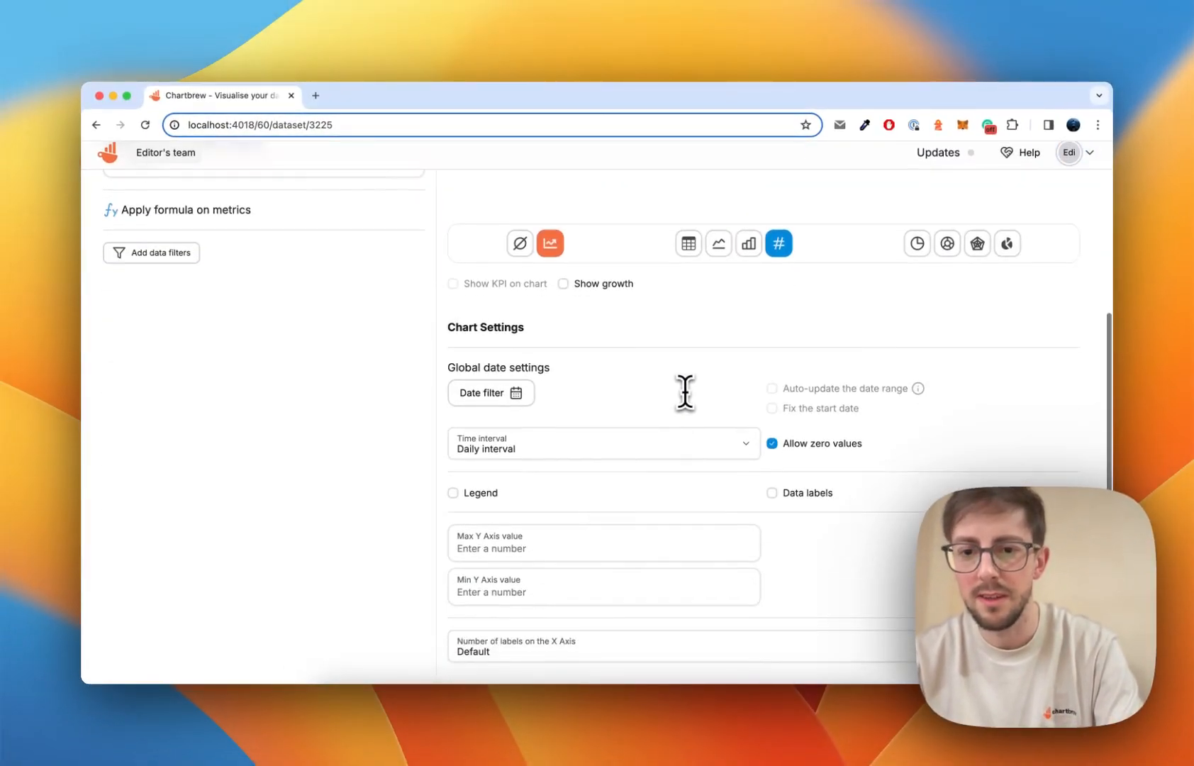
{"action": "scroll", "coordinate": [685, 392], "scroll_direction": "up", "scroll_amount": 4}
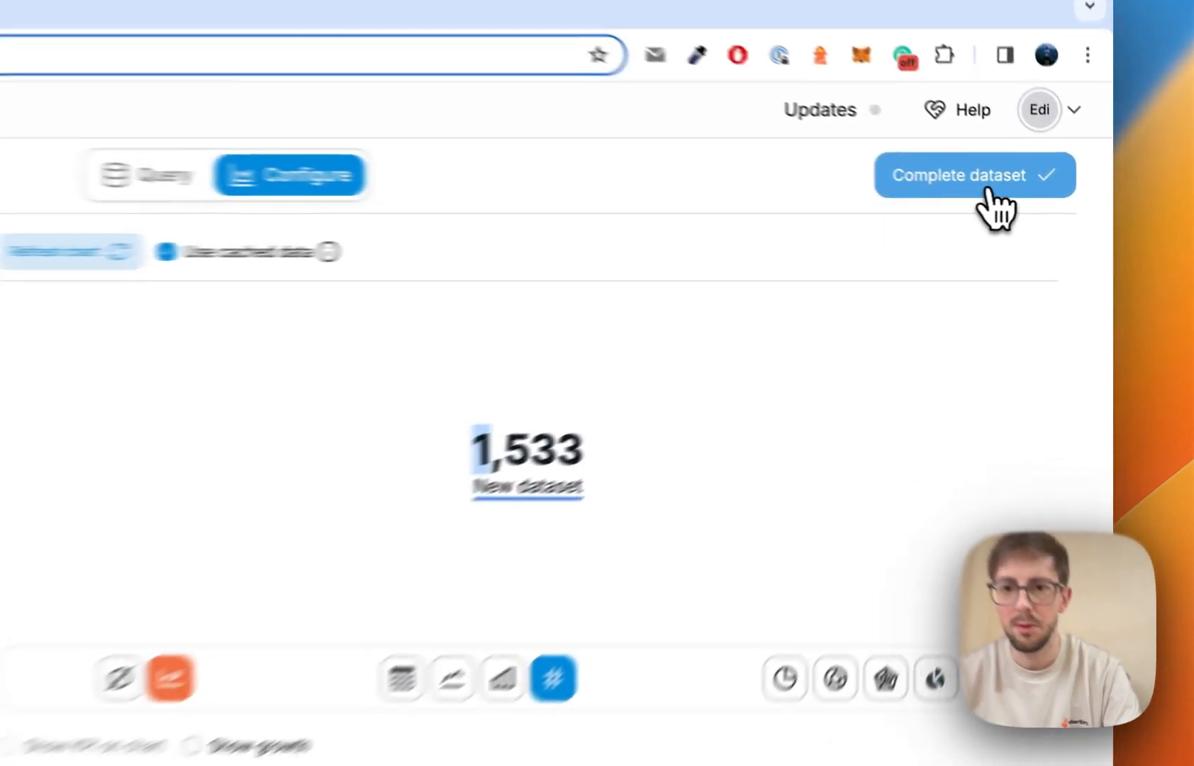
Name the dataset 'Total charts' and create its chart on BrandNew Designs.
{"action": "left_click", "coordinate": [1039, 201]}
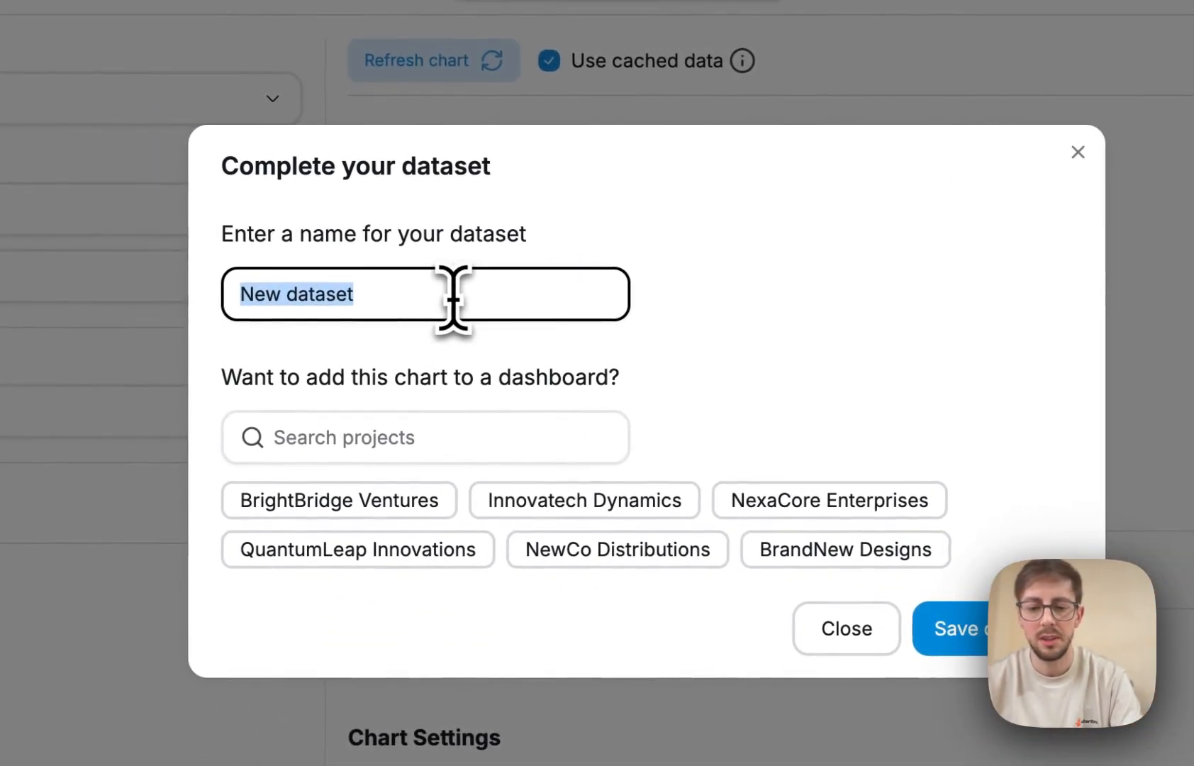
{"action": "type", "text": "Chart"}
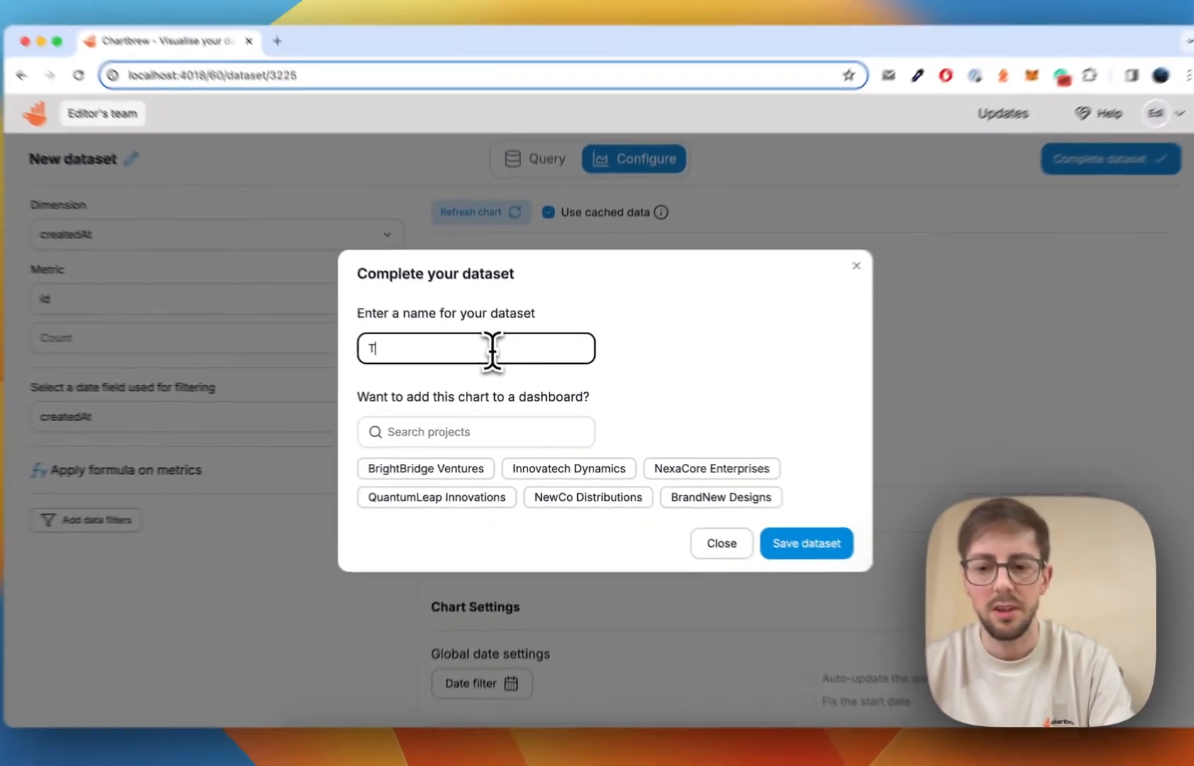
{"action": "key", "text": "BackSpace"}
{"action": "type", "text": "Total charts"}
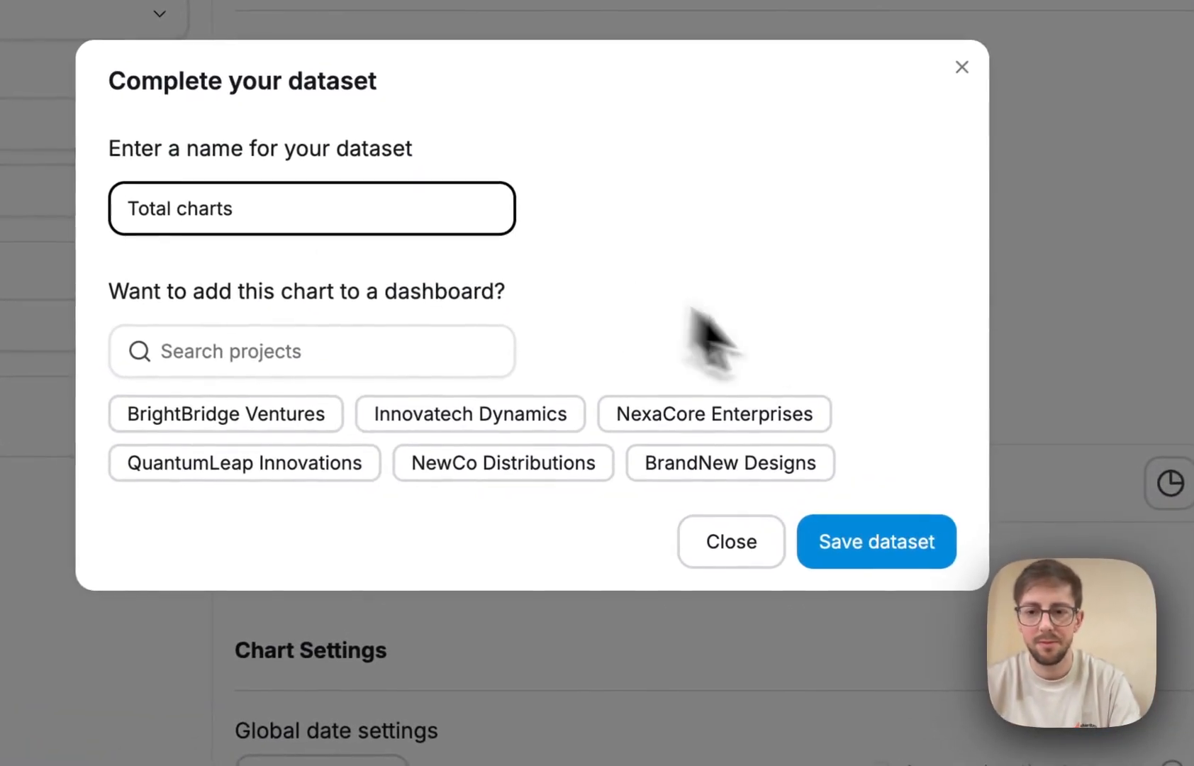
{"action": "left_click", "coordinate": [752, 465]}
{"action": "left_click", "coordinate": [802, 542]}
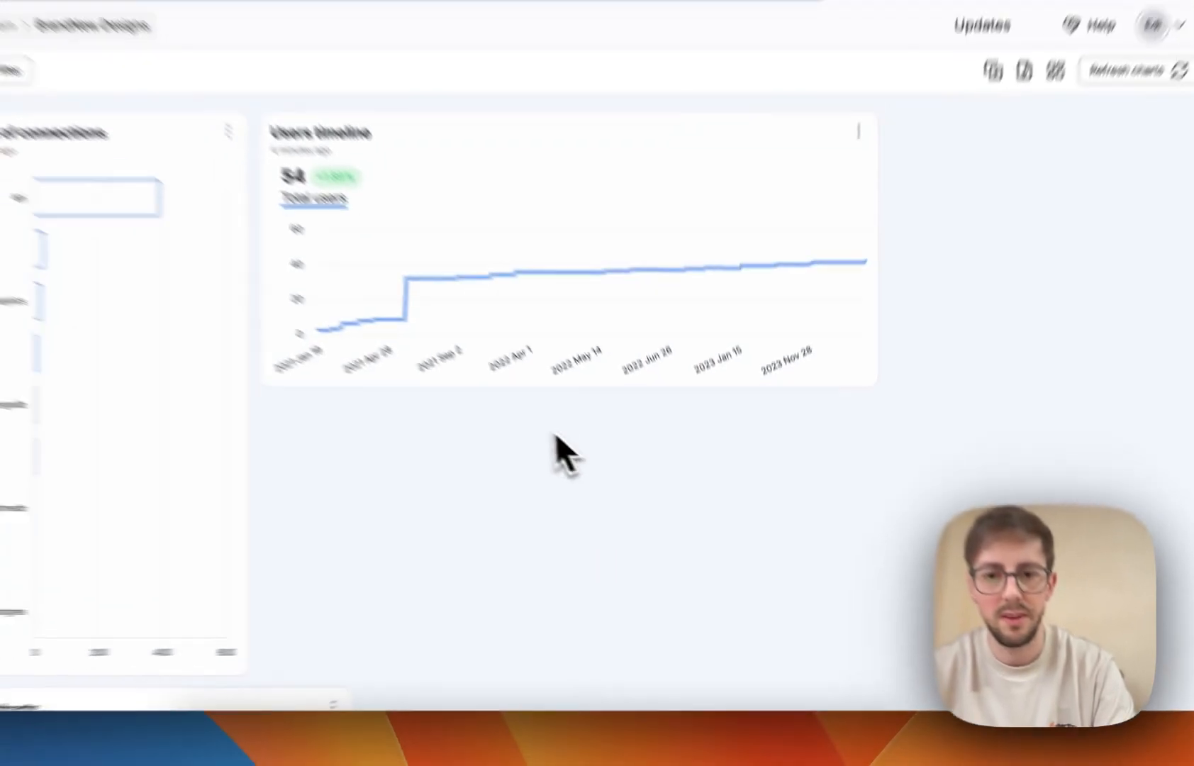
{"action": "scroll", "coordinate": [589, 461], "scroll_direction": "down", "scroll_amount": 3}
{"action": "scroll", "coordinate": [628, 524], "scroll_direction": "up", "scroll_amount": 5}
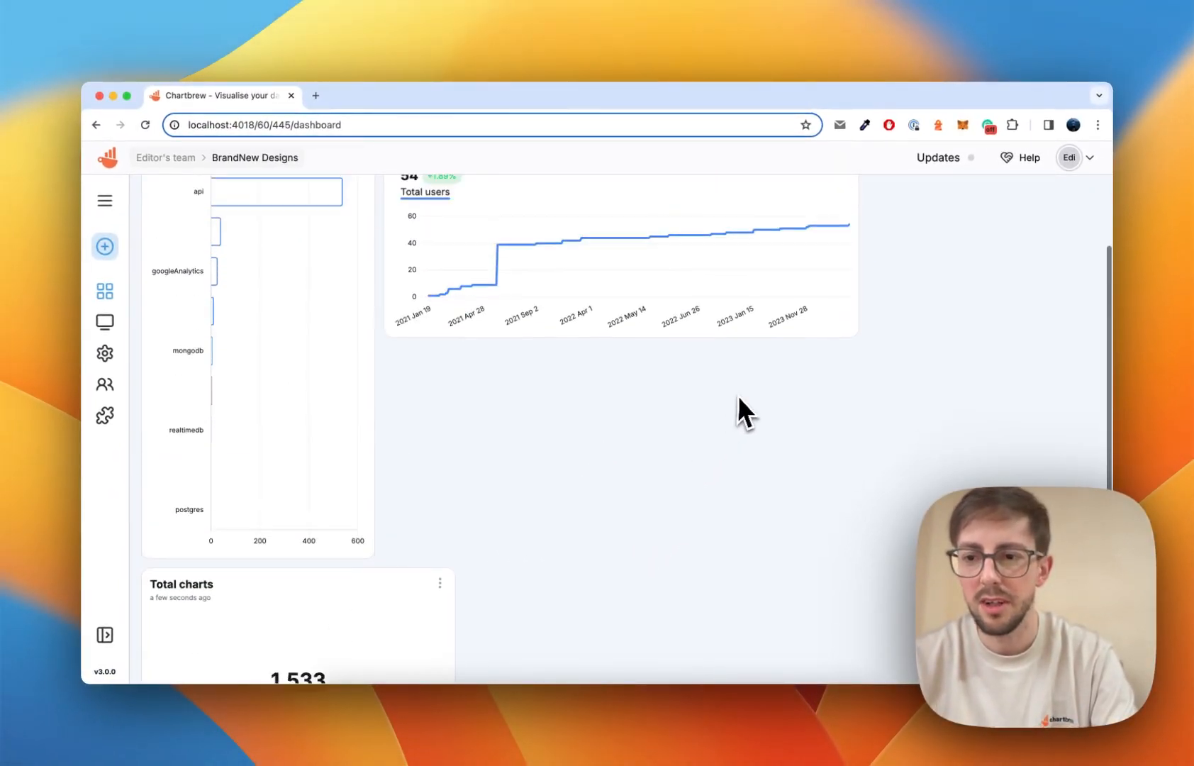
{"action": "scroll", "coordinate": [691, 466], "scroll_direction": "down", "scroll_amount": 5}
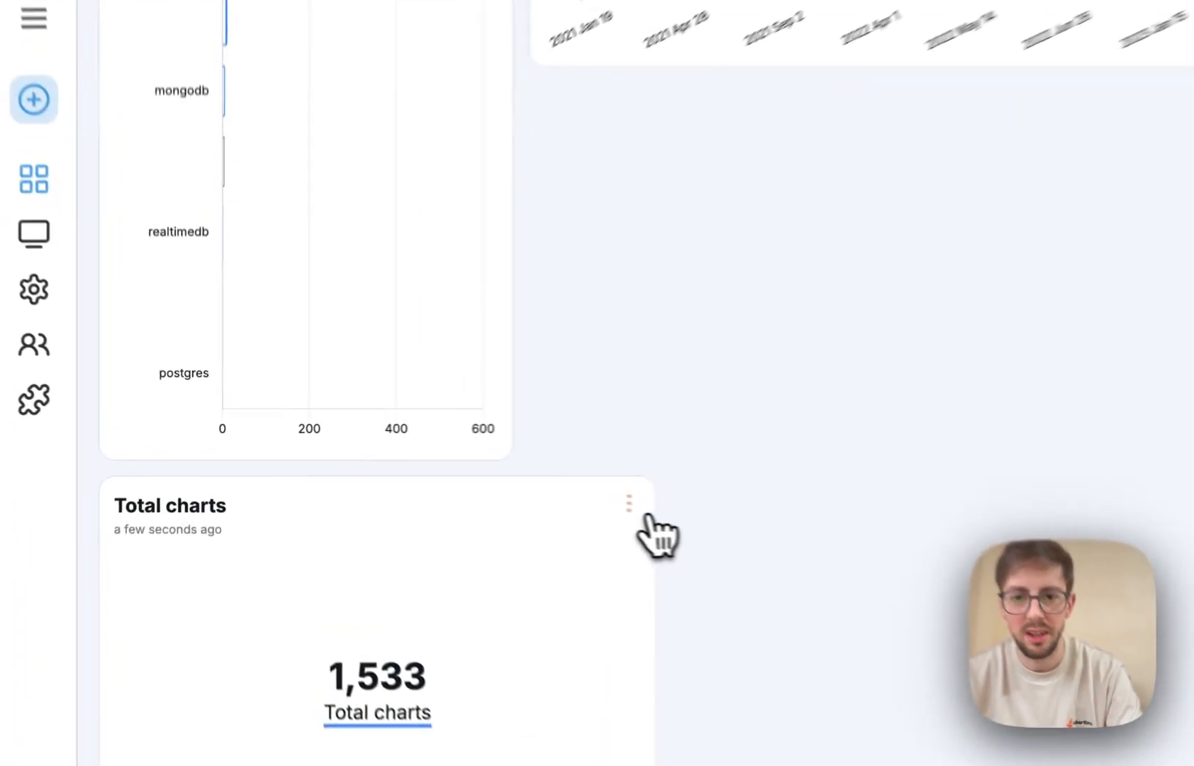
{"action": "left_click", "coordinate": [440, 474]}
{"action": "left_click", "coordinate": [434, 324]}
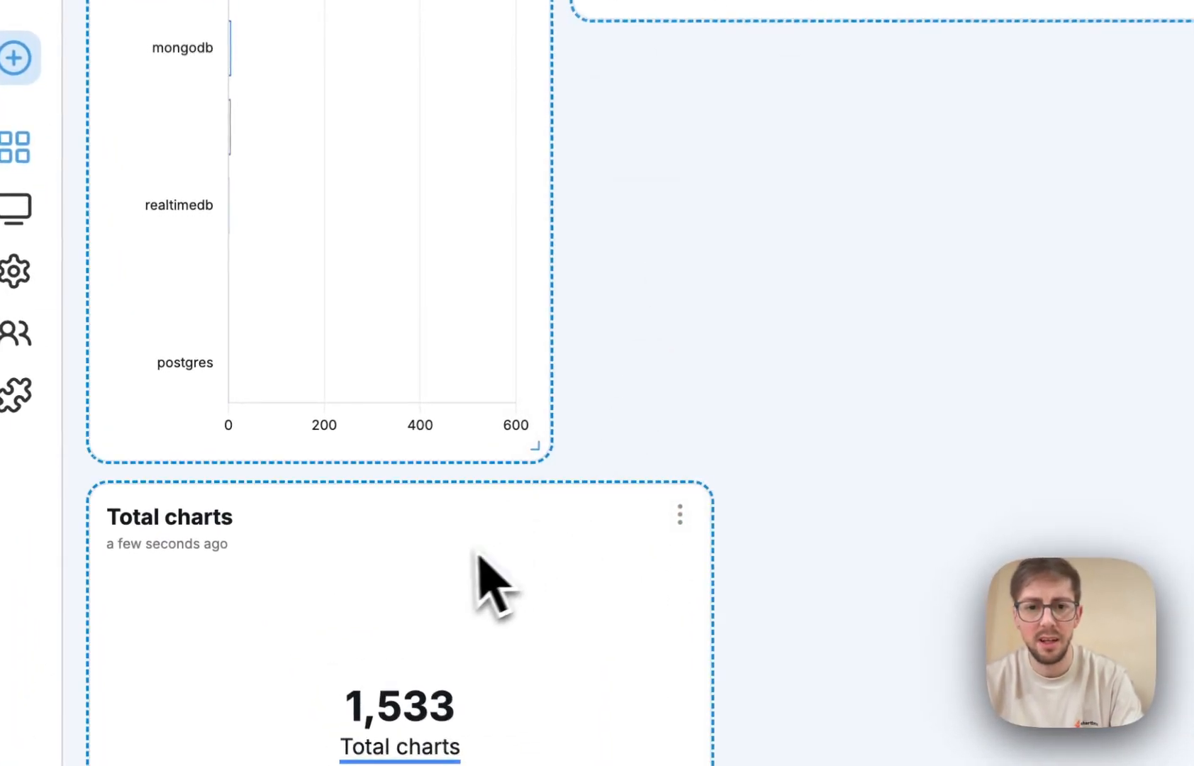
{"action": "left_click_drag", "start_coordinate": [480, 557], "coordinate": [751, 574]}
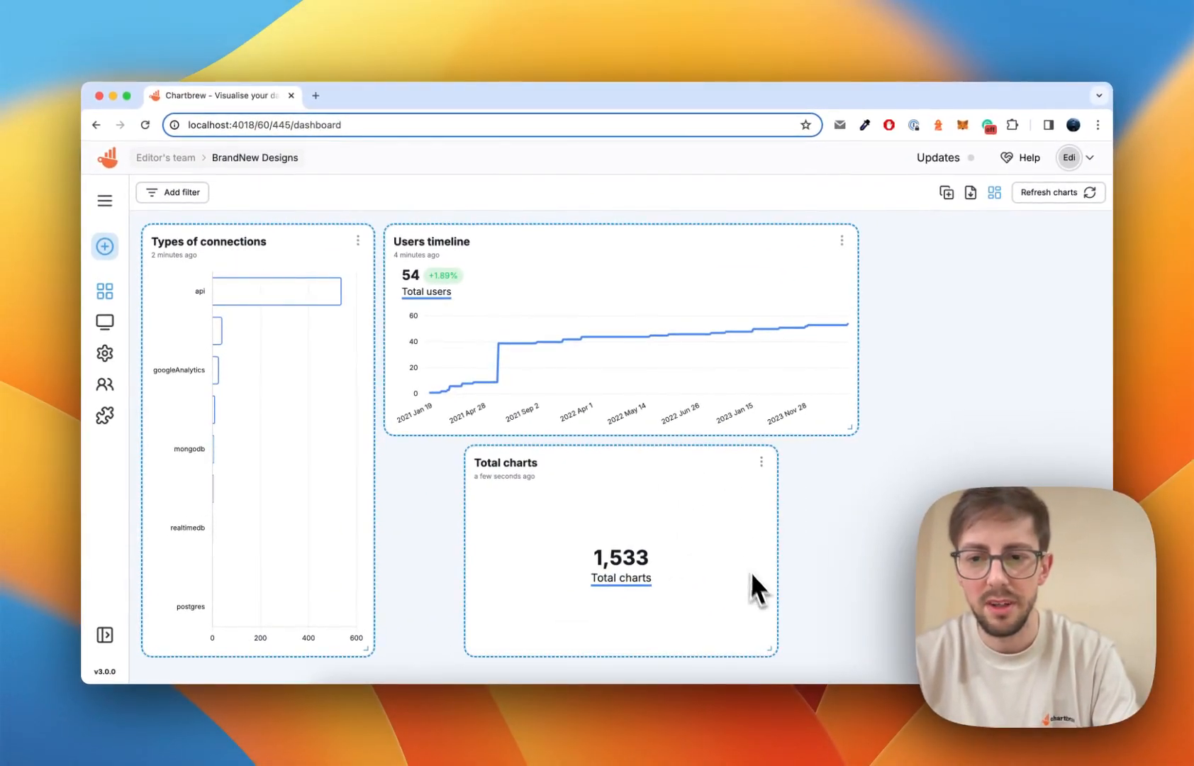
{"action": "left_click_drag", "start_coordinate": [776, 646], "coordinate": [676, 658]}
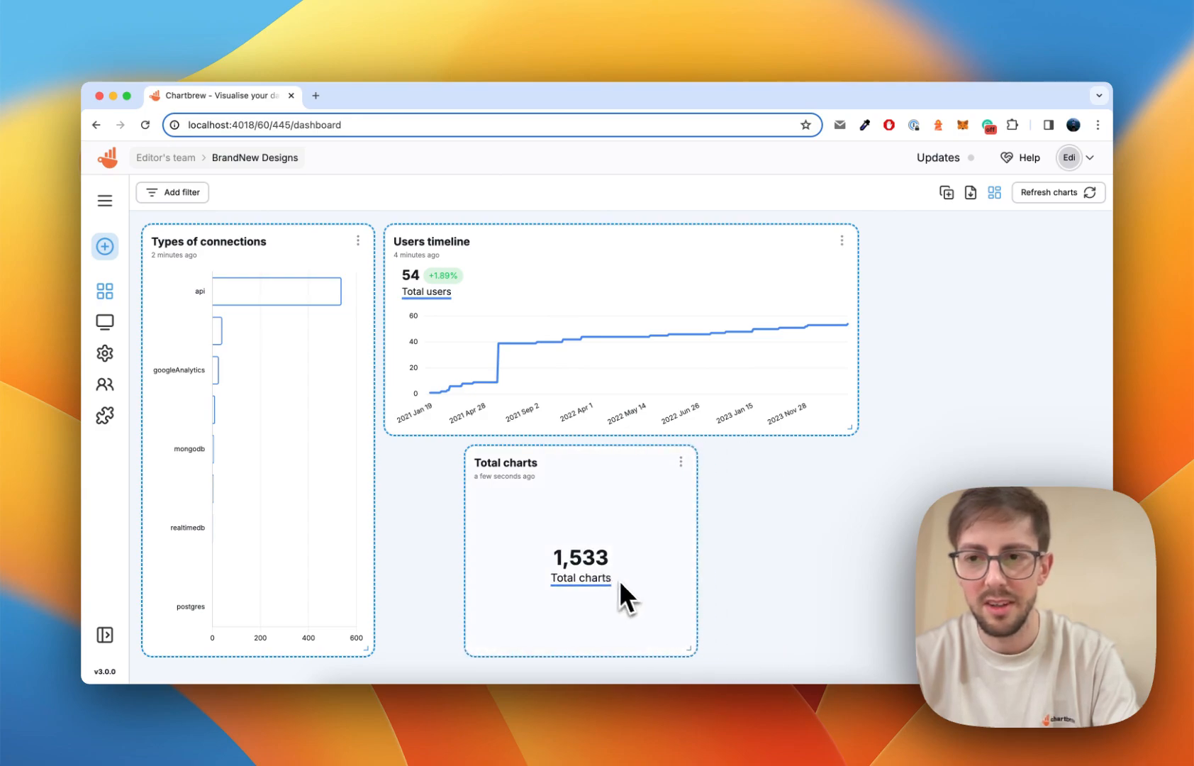
{"action": "left_click_drag", "start_coordinate": [621, 593], "coordinate": [1034, 429]}
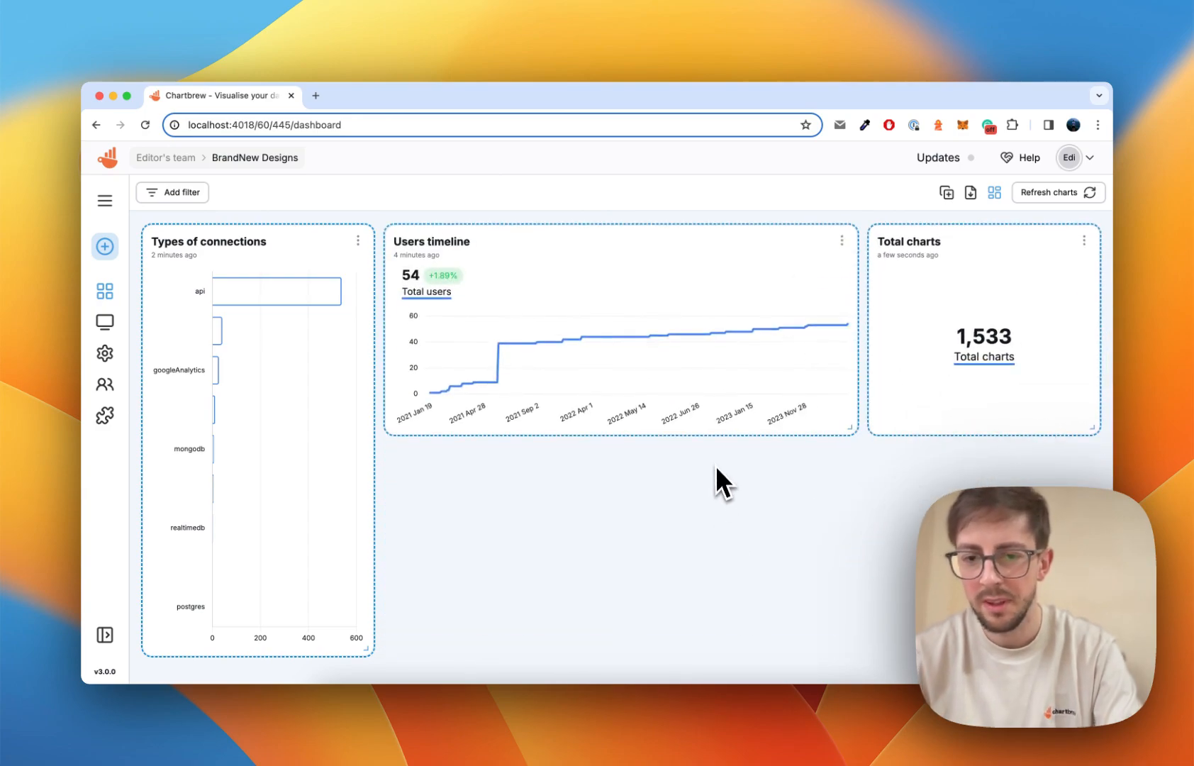
{"action": "left_click", "coordinate": [995, 193]}
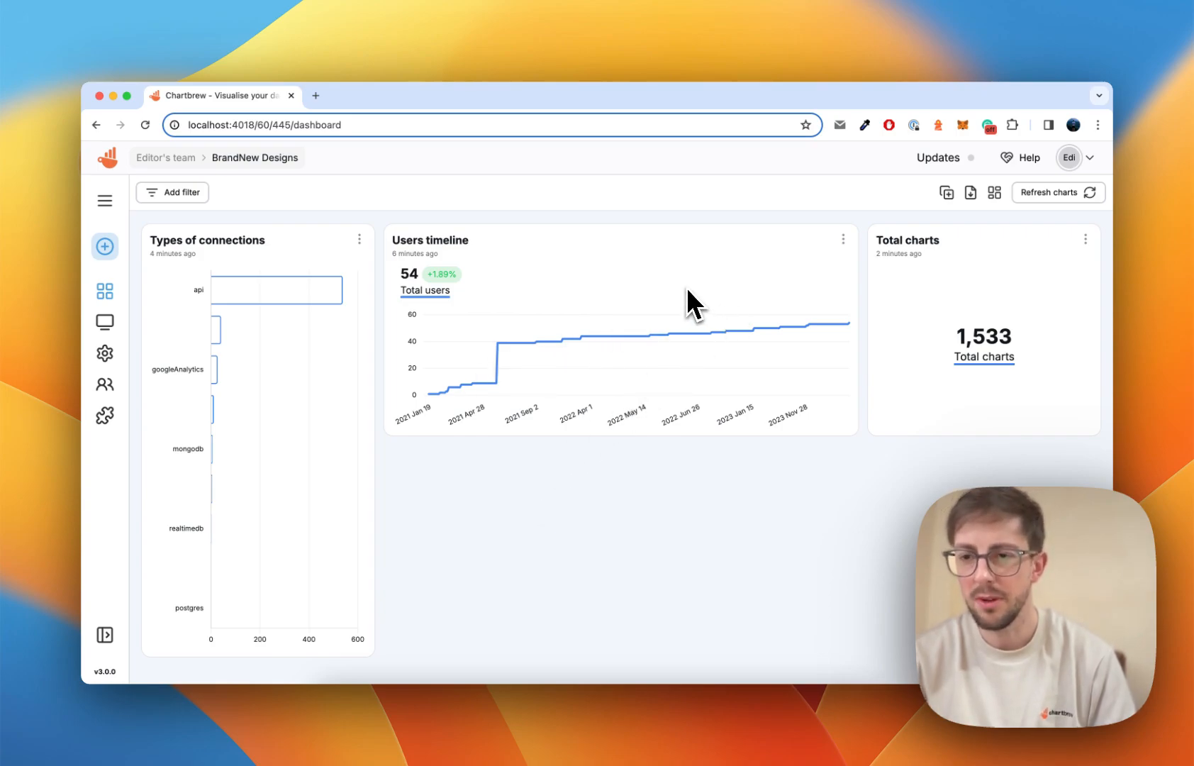
Set the Users timeline chart to auto-update every 30 minutes.
{"action": "left_click", "coordinate": [844, 240]}
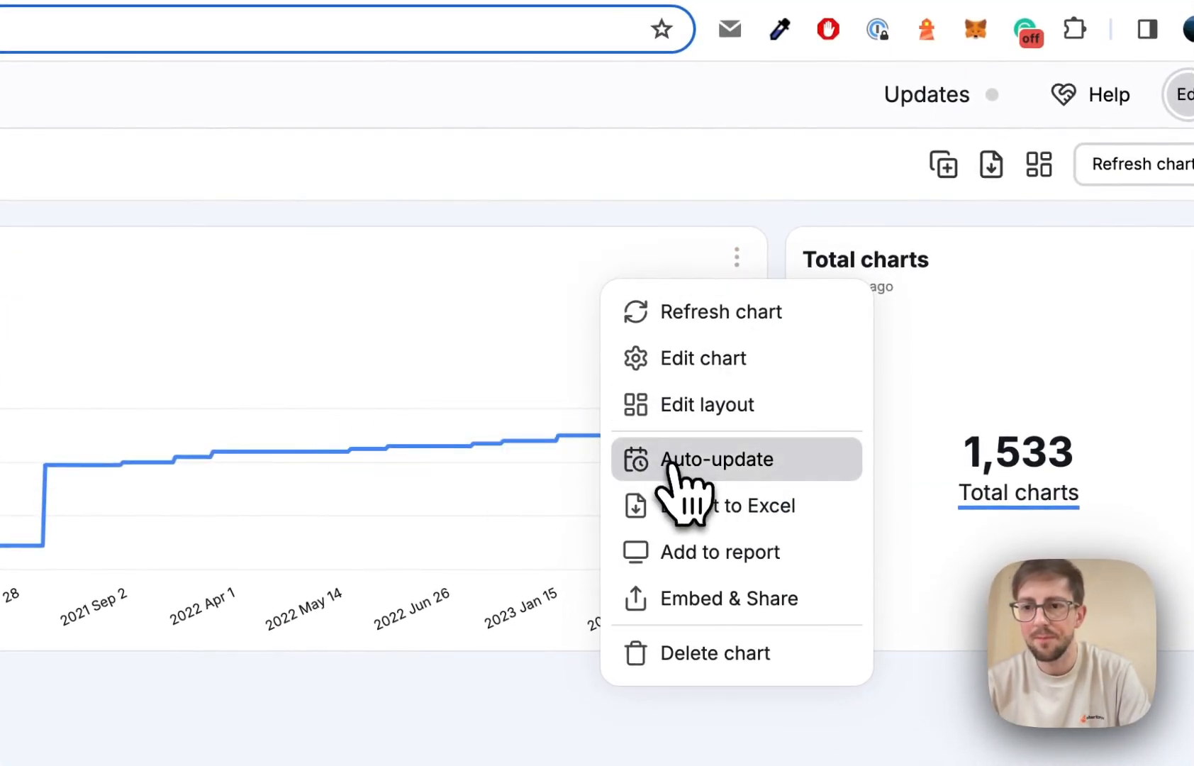
{"action": "left_click", "coordinate": [722, 464]}
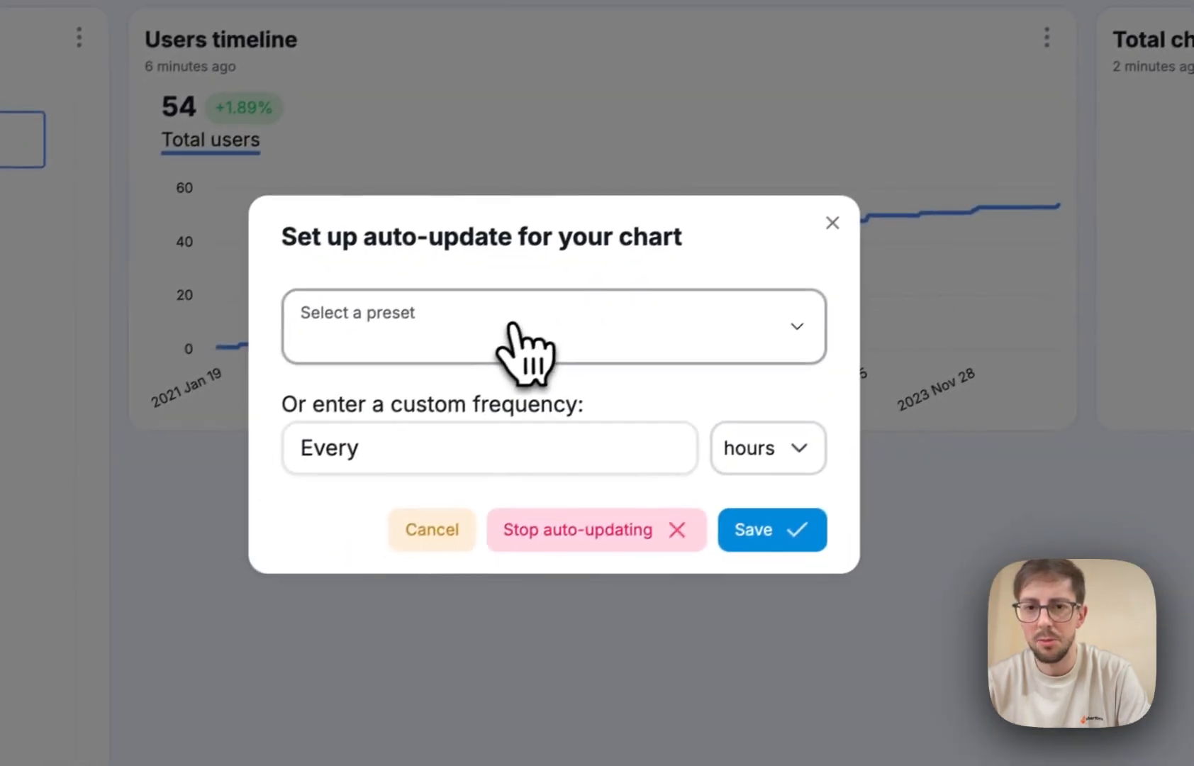
{"action": "left_click", "coordinate": [209, 544]}
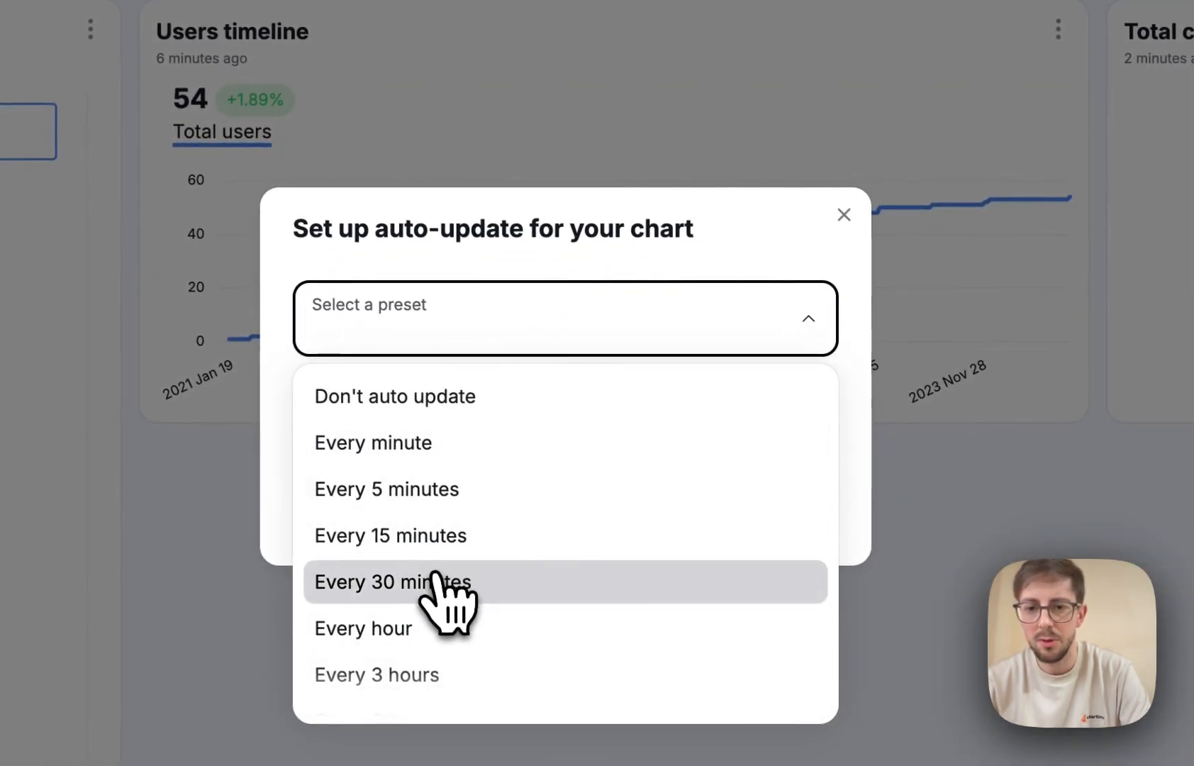
{"action": "left_click", "coordinate": [376, 585]}
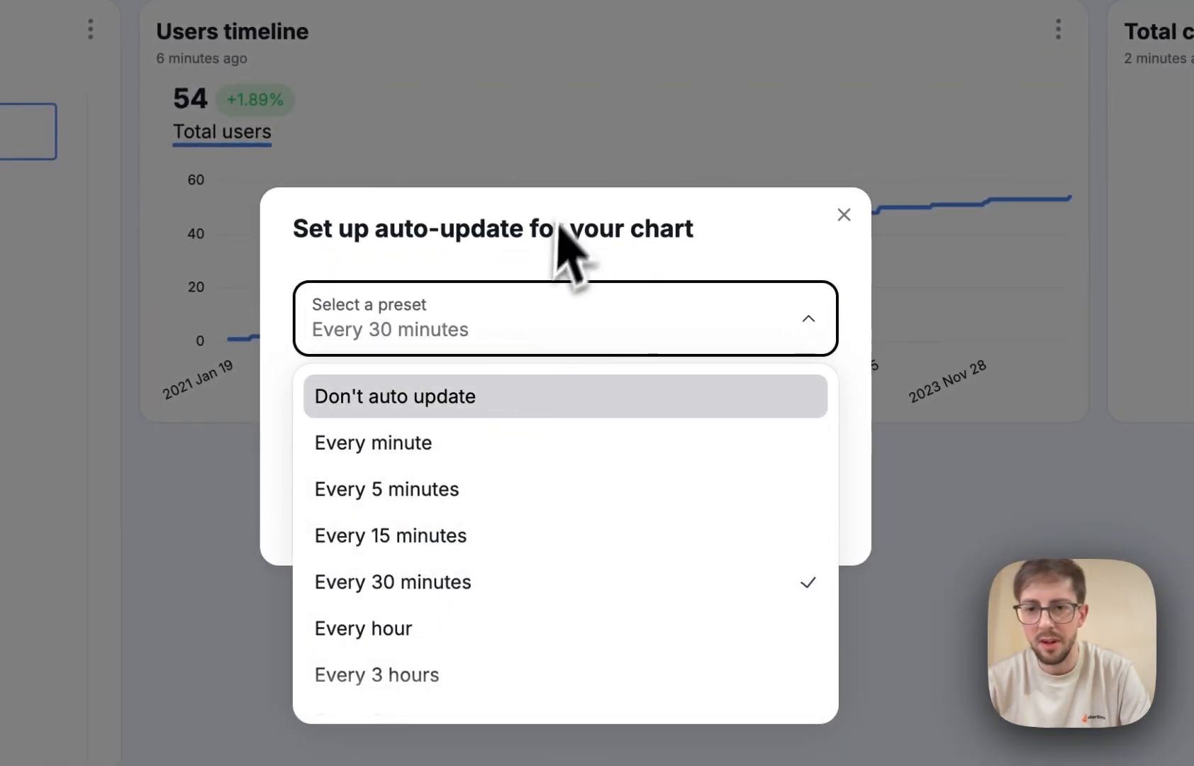
{"action": "left_click", "coordinate": [557, 244]}
{"action": "left_click", "coordinate": [791, 518]}
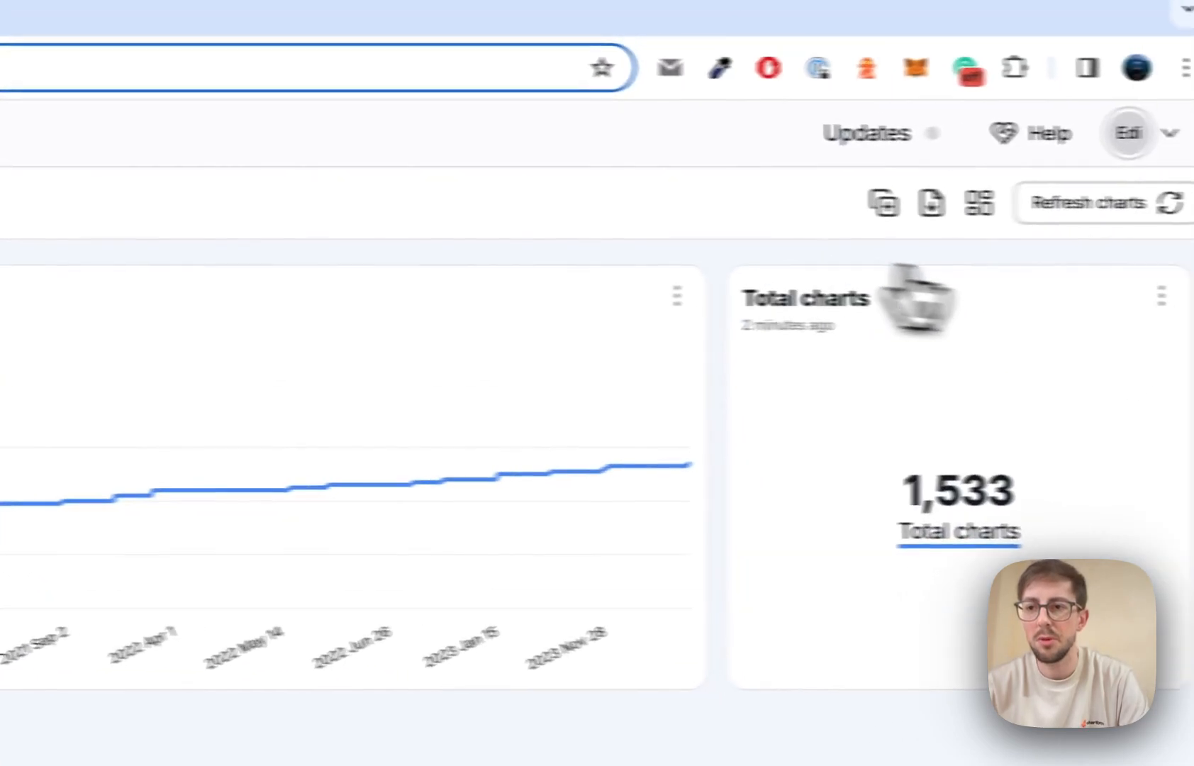
Set the Total charts chart to auto-update every 30 minutes.
{"action": "left_click", "coordinate": [935, 296]}
{"action": "left_click", "coordinate": [921, 487]}
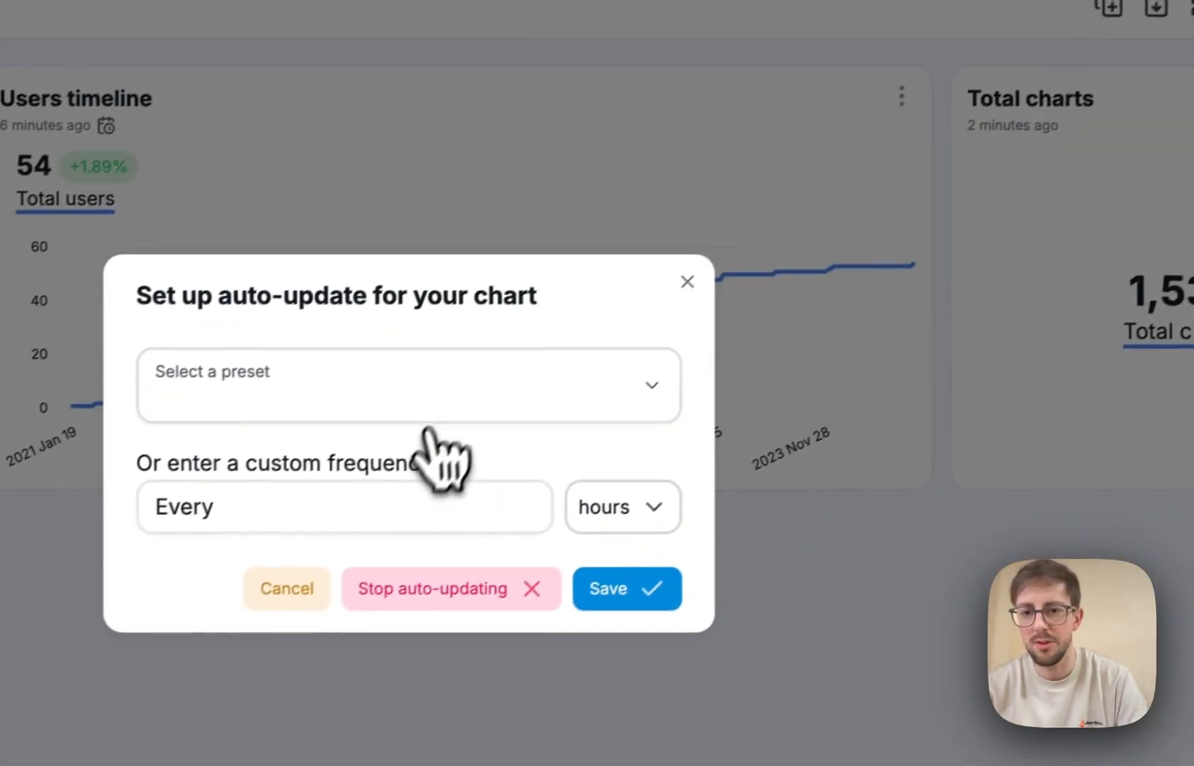
{"action": "left_click", "coordinate": [426, 404]}
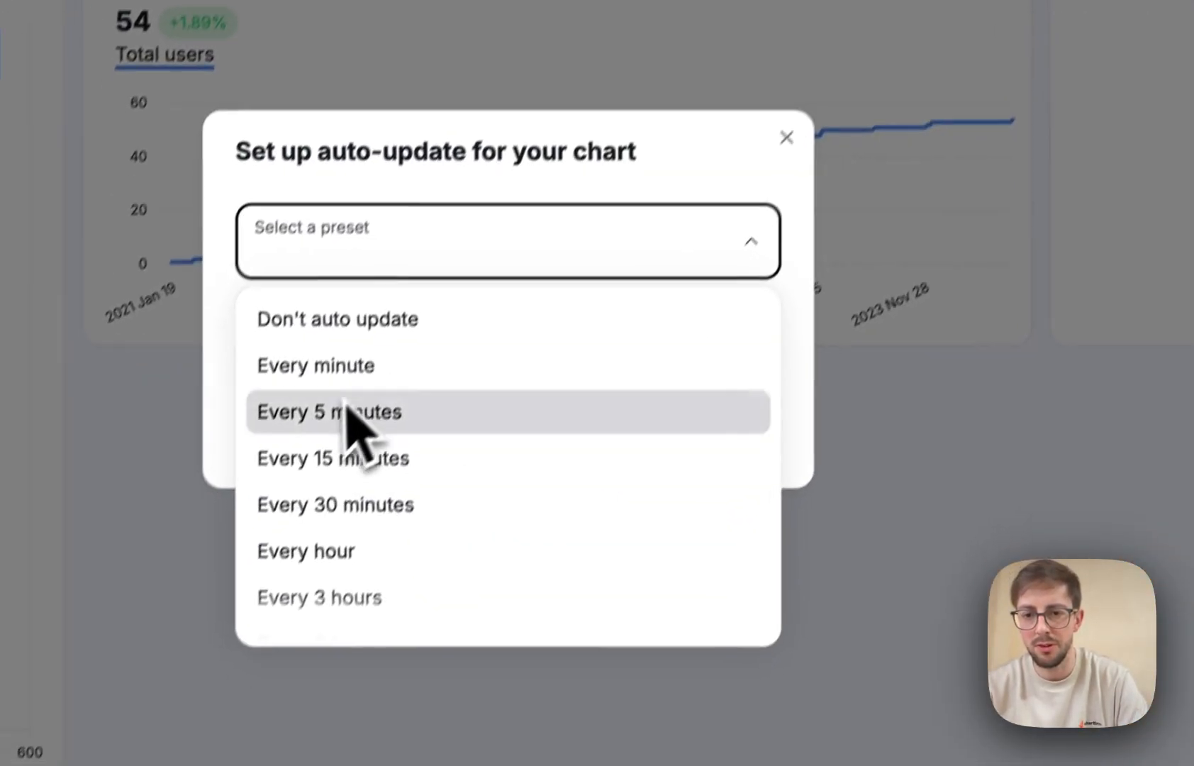
{"action": "left_click", "coordinate": [808, 379]}
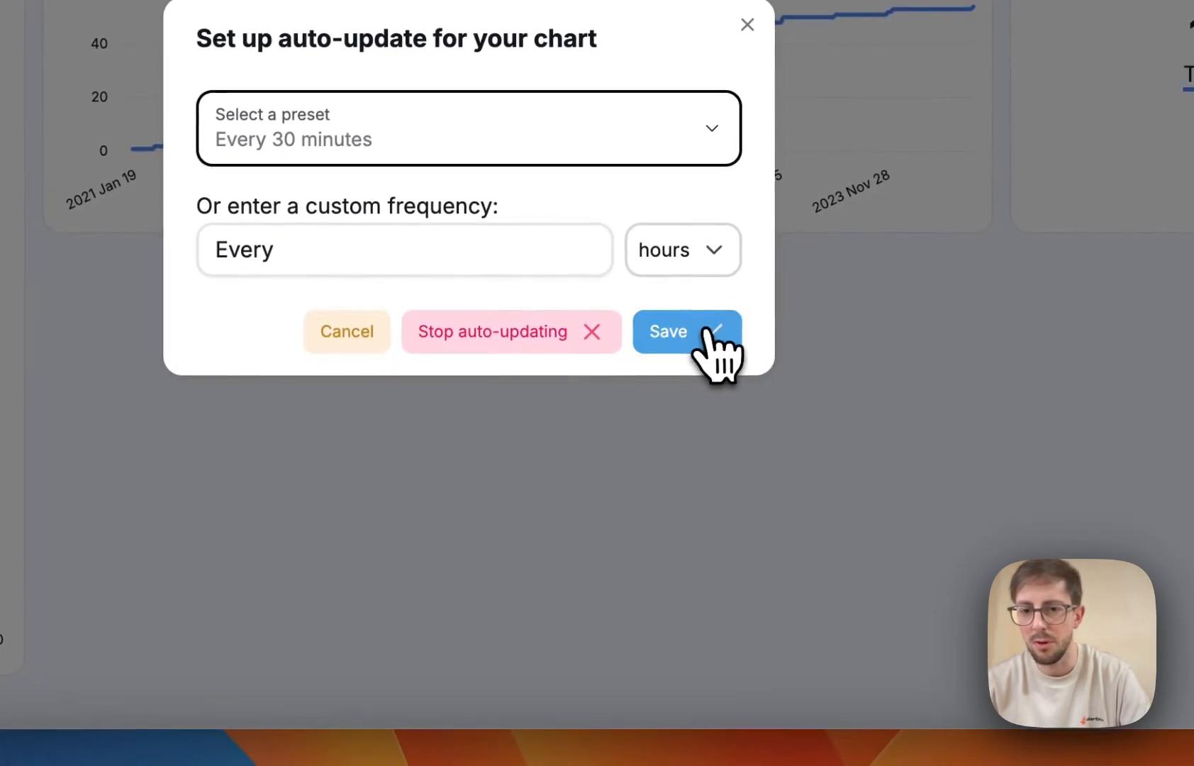
{"action": "left_click", "coordinate": [751, 386]}
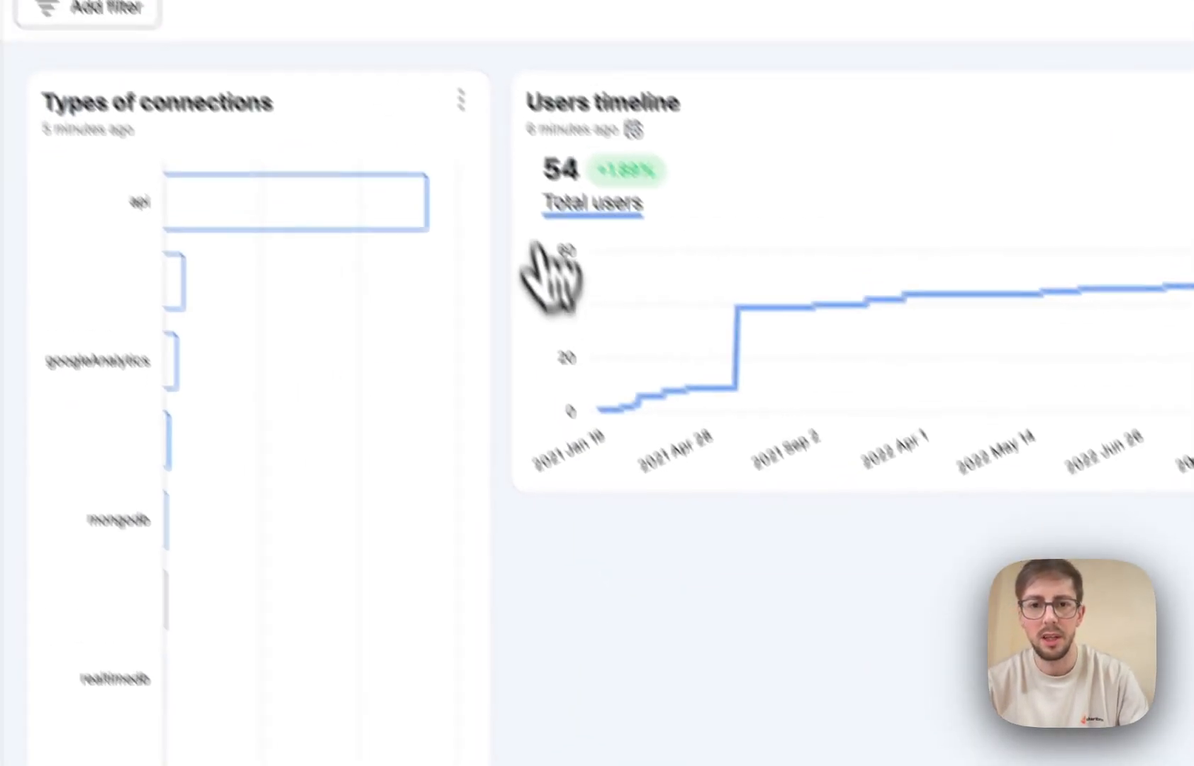
Set the Types of connections chart to auto-update every 30 minutes.
{"action": "left_click", "coordinate": [461, 99]}
{"action": "left_click", "coordinate": [537, 383]}
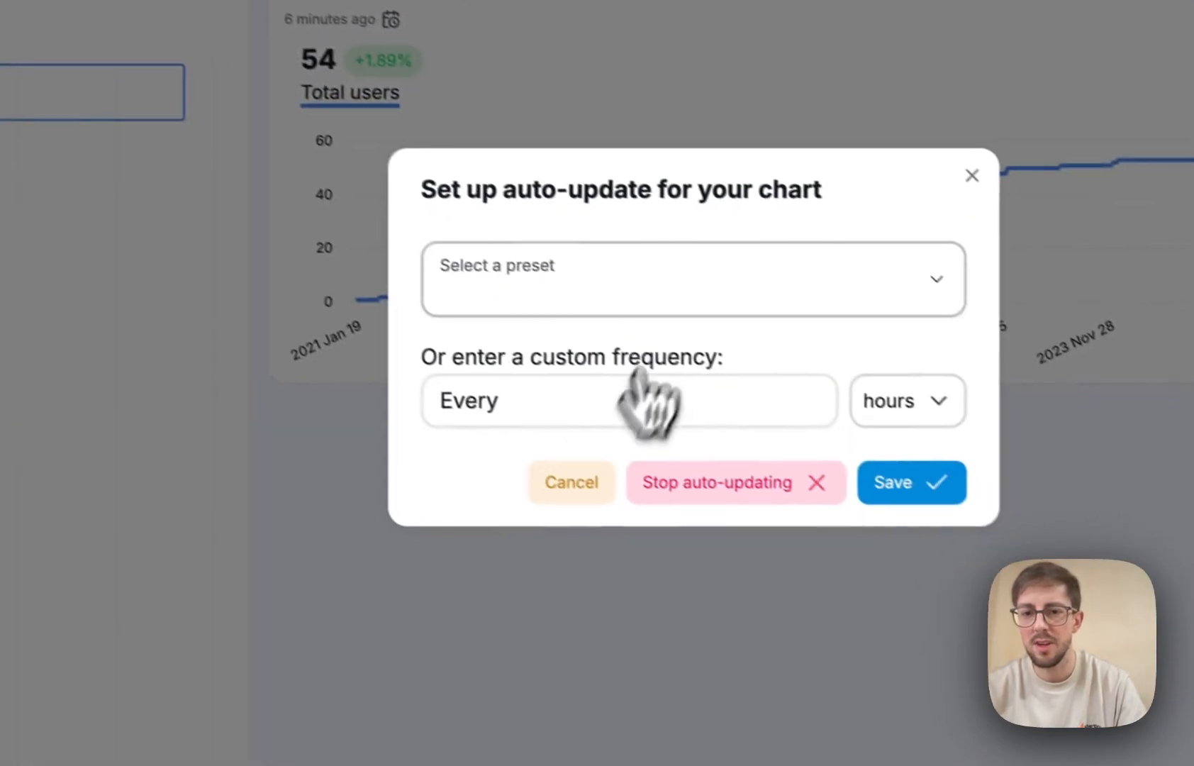
{"action": "left_click", "coordinate": [627, 266]}
{"action": "left_click", "coordinate": [545, 528]}
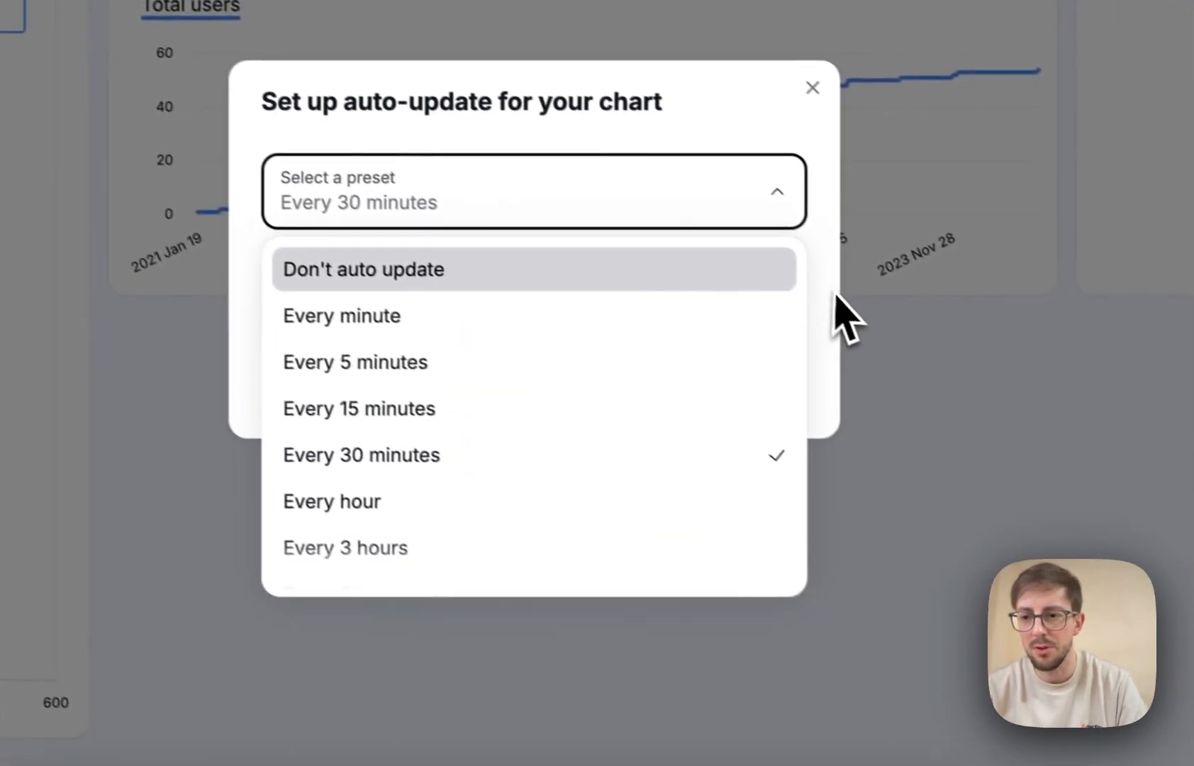
{"action": "left_click", "coordinate": [973, 388]}
{"action": "left_click", "coordinate": [730, 391]}
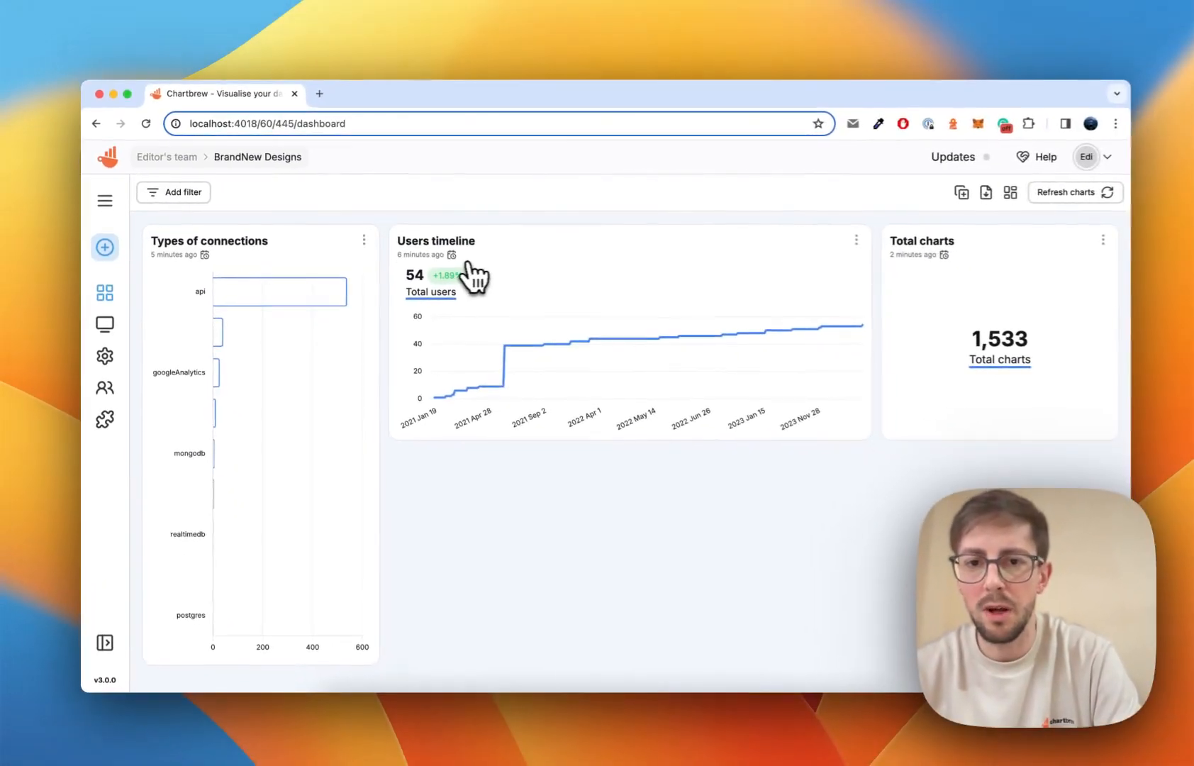
{"action": "mouse_move", "coordinate": [729, 142]}
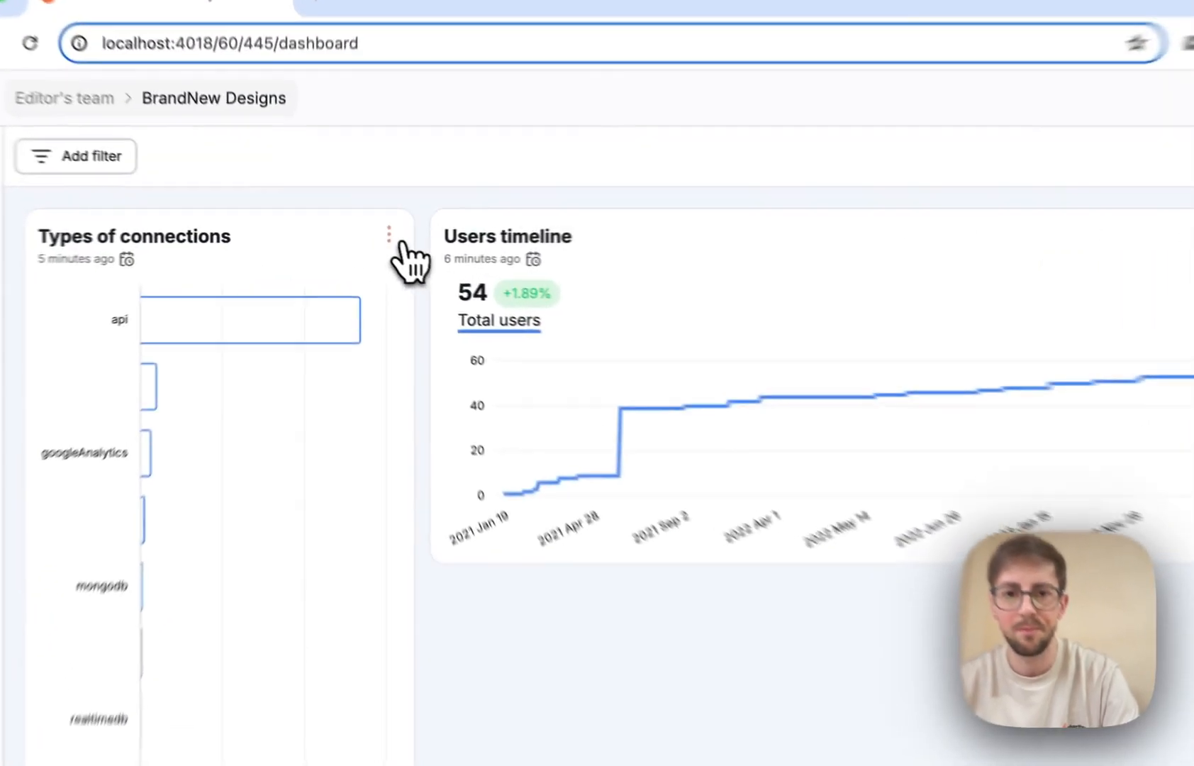
Add Types of connections, Users timeline and Total charts to the report via each chart's menu.
{"action": "left_click", "coordinate": [359, 239]}
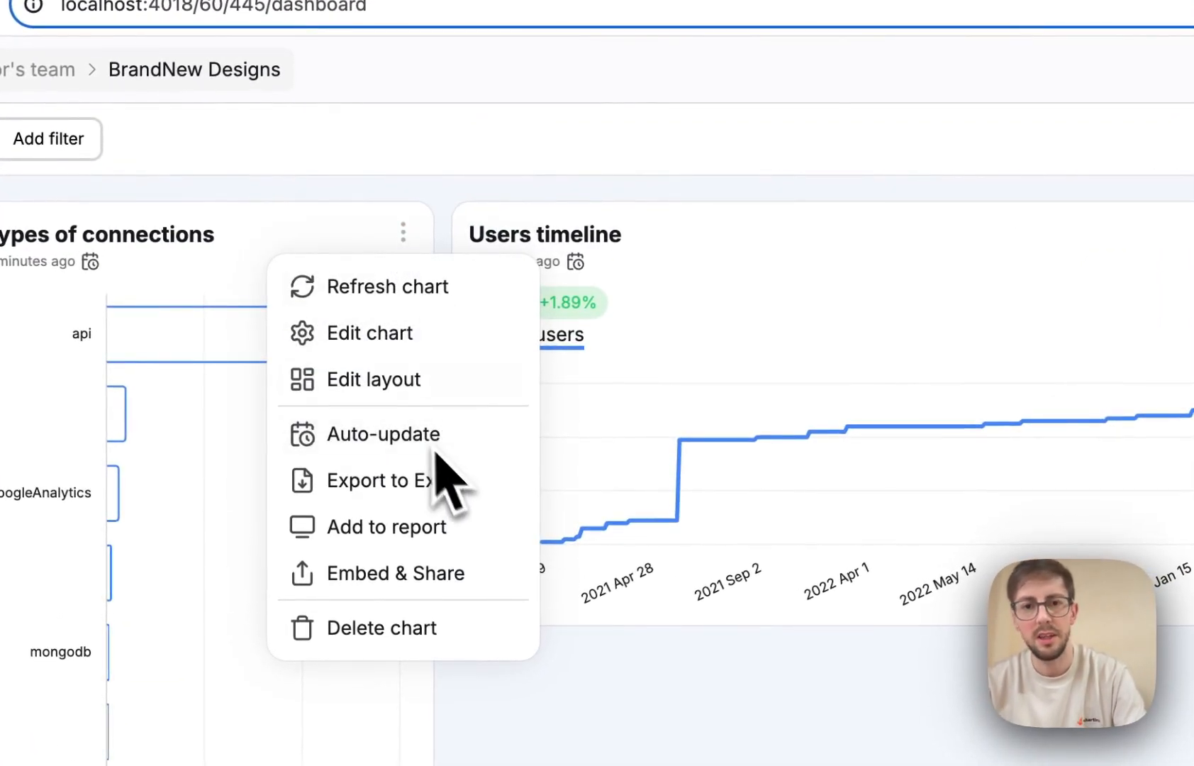
{"action": "left_click", "coordinate": [404, 237]}
{"action": "left_click", "coordinate": [404, 234]}
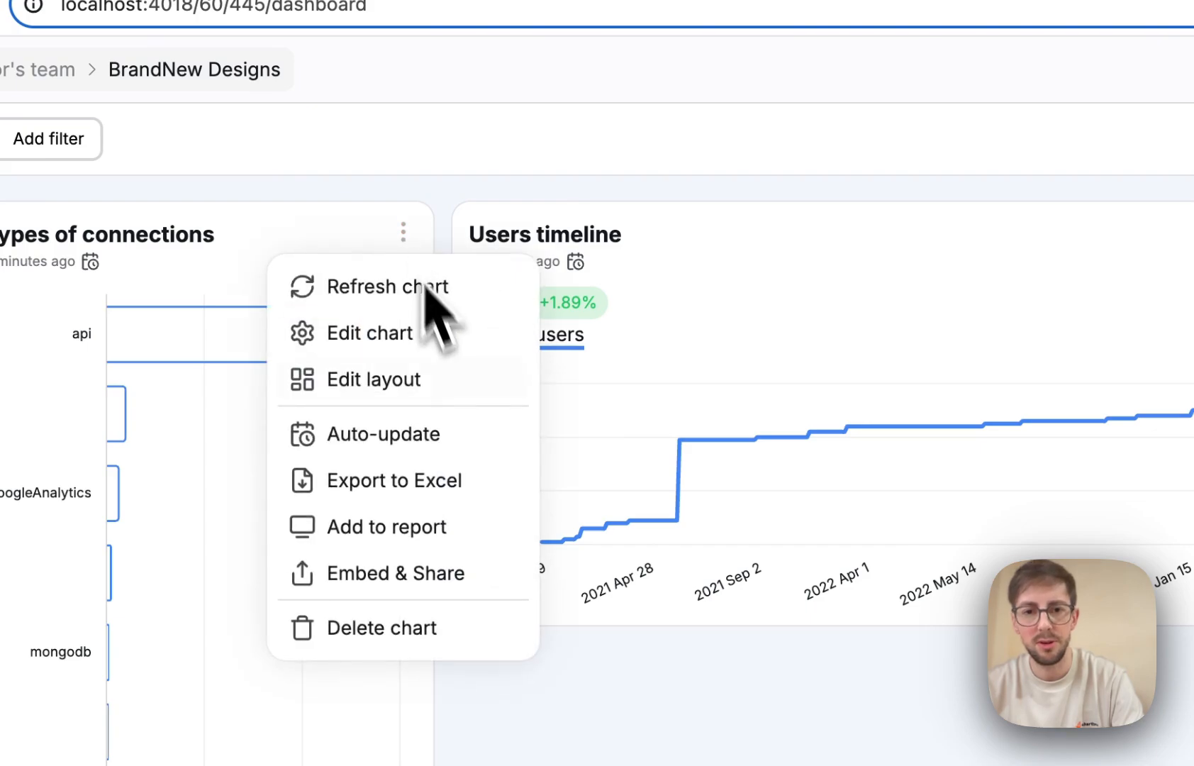
{"action": "left_click", "coordinate": [400, 530]}
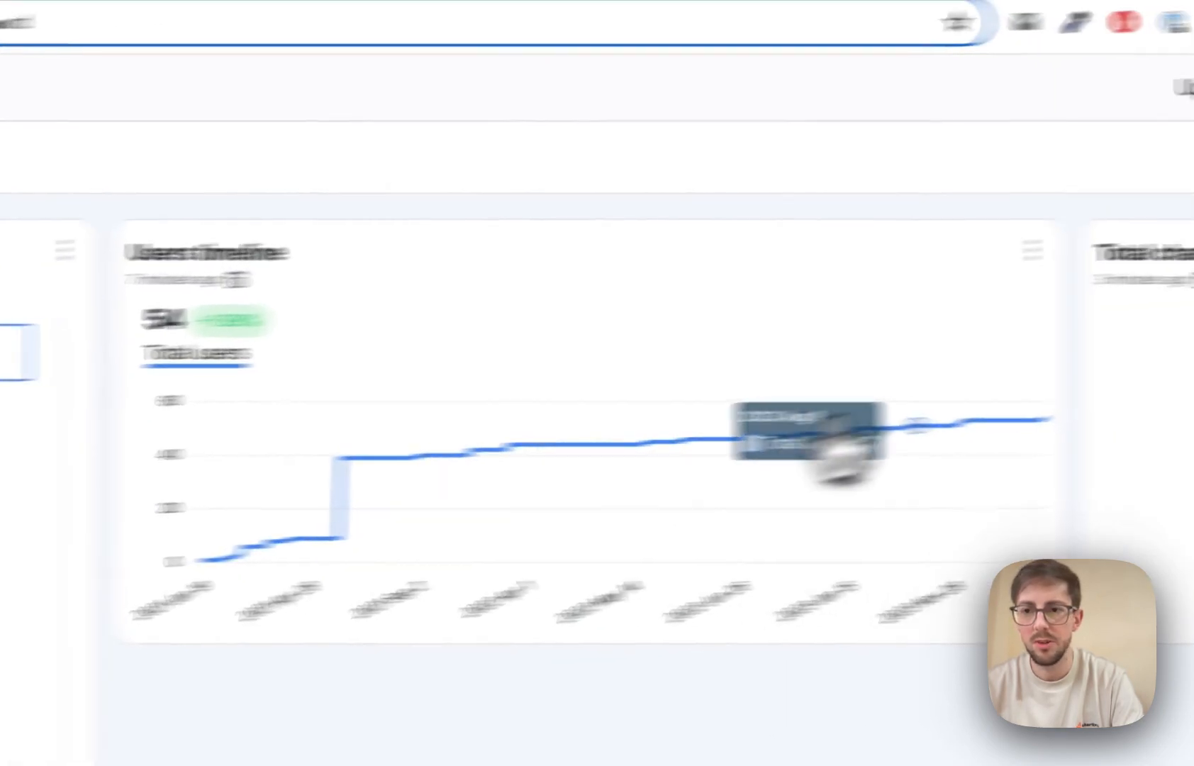
{"action": "left_click", "coordinate": [593, 240]}
{"action": "left_click", "coordinate": [528, 534]}
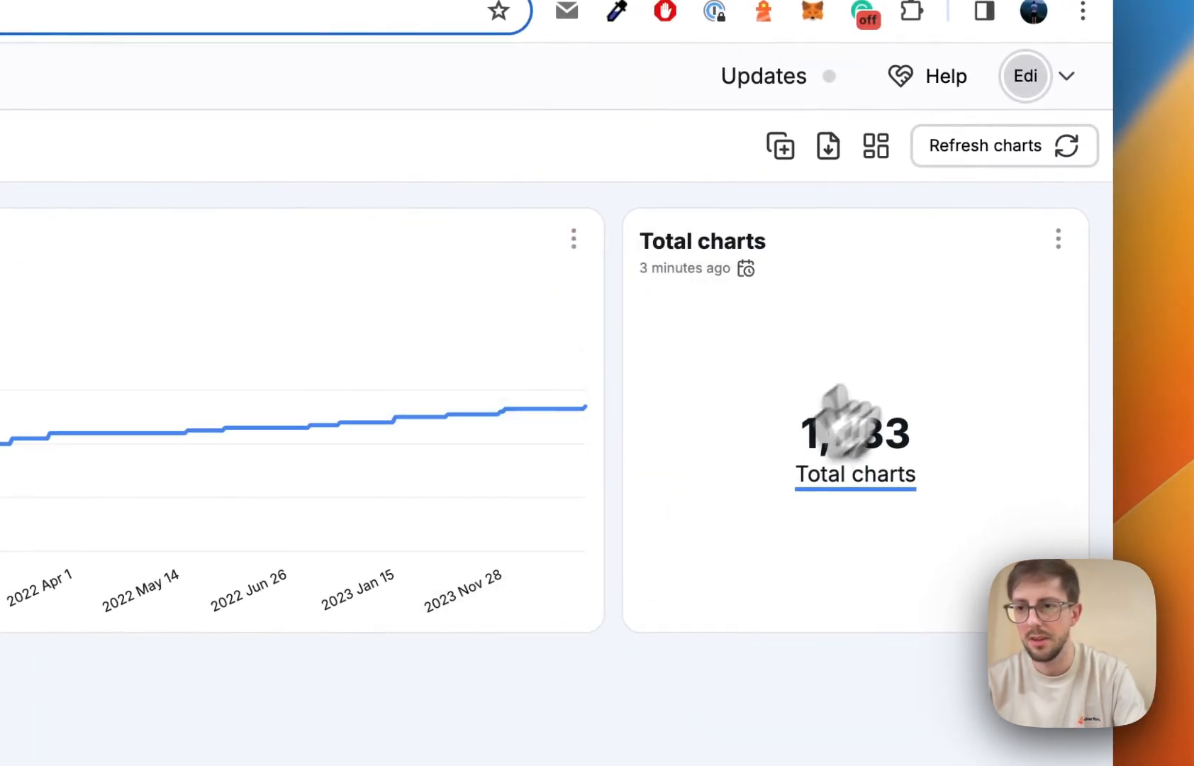
{"action": "left_click", "coordinate": [1058, 239]}
{"action": "left_click", "coordinate": [936, 527]}
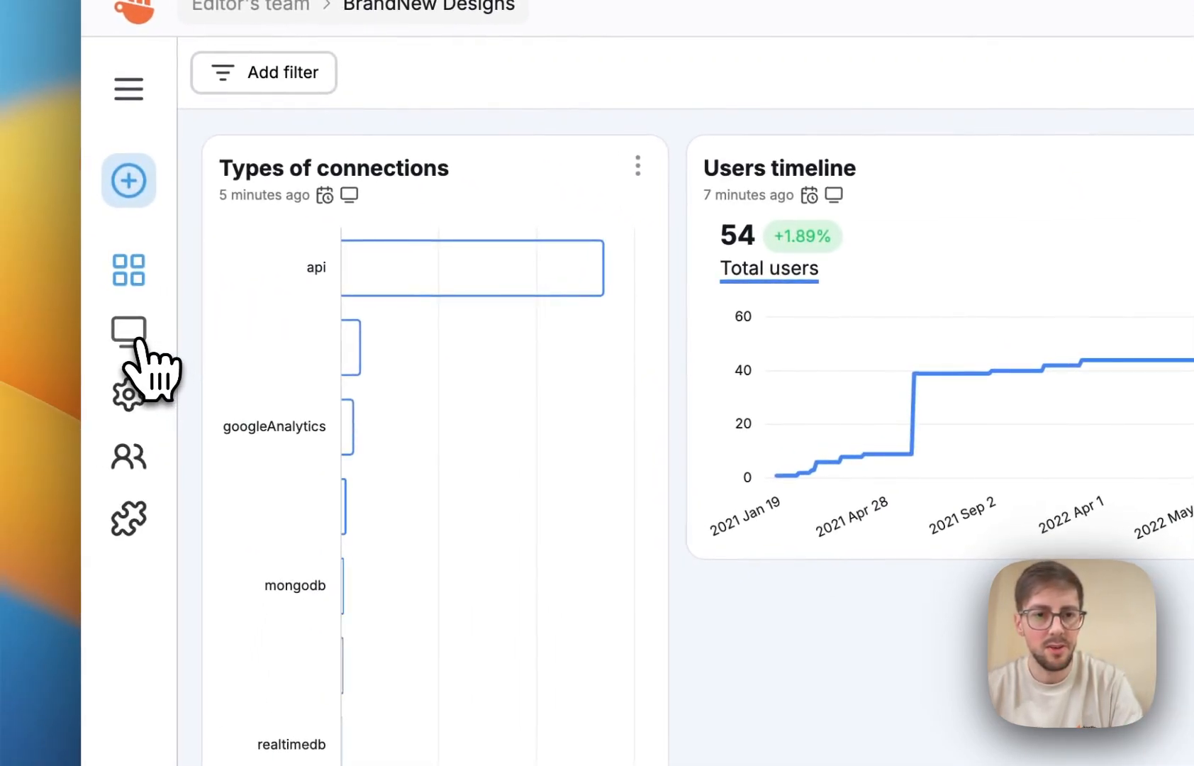
Set the BrandNew Designs report background to black and bring up its Sharing settings.
{"action": "left_click", "coordinate": [131, 340]}
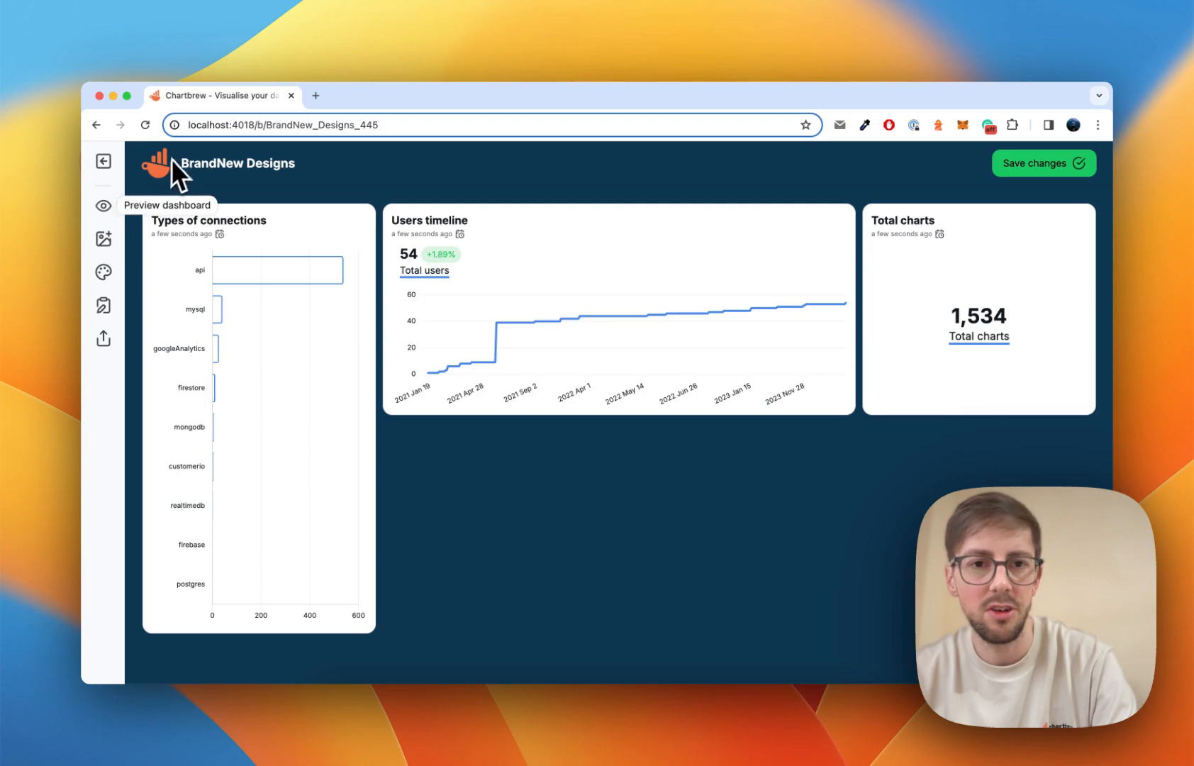
{"action": "left_click", "coordinate": [104, 272]}
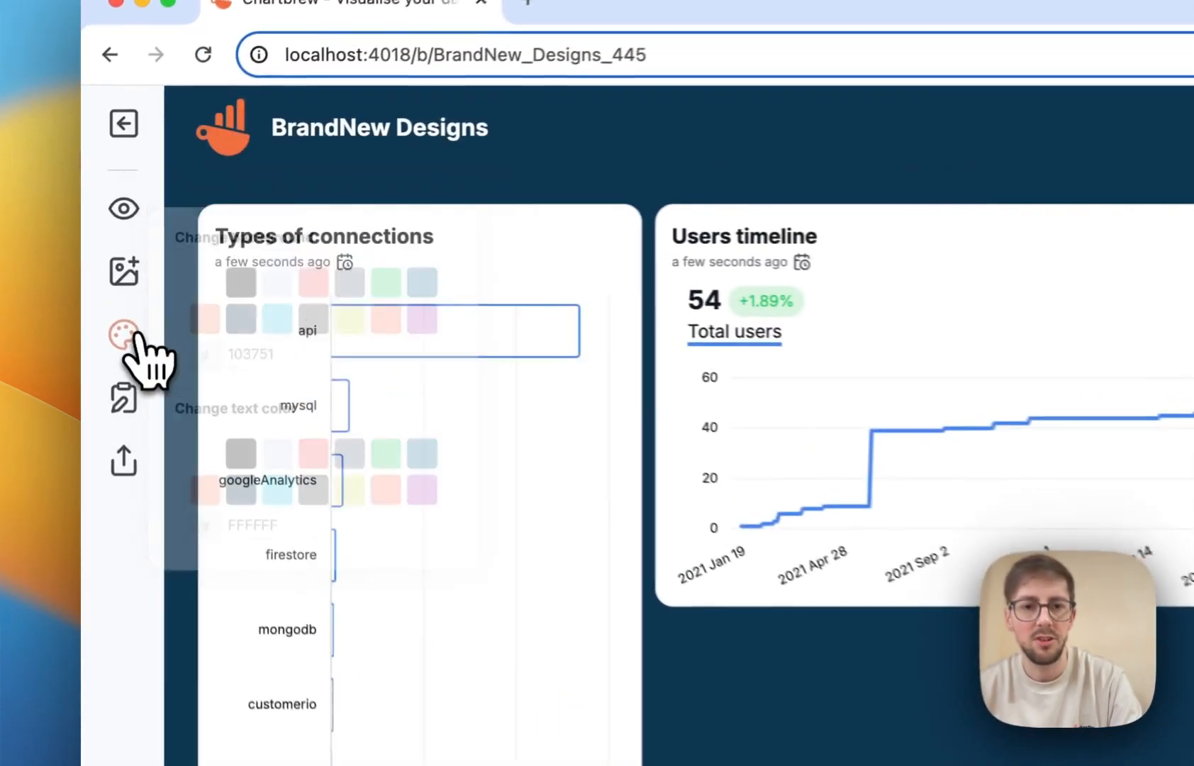
{"action": "left_click", "coordinate": [180, 200]}
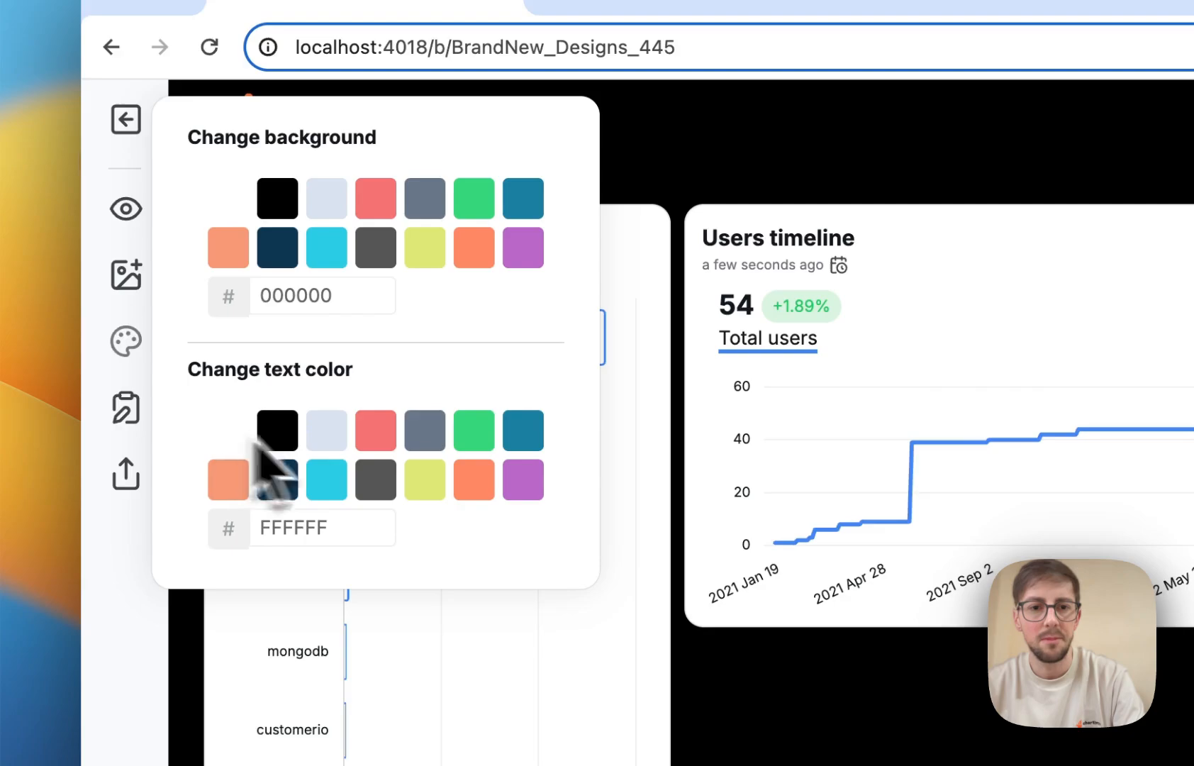
{"action": "left_click", "coordinate": [739, 640]}
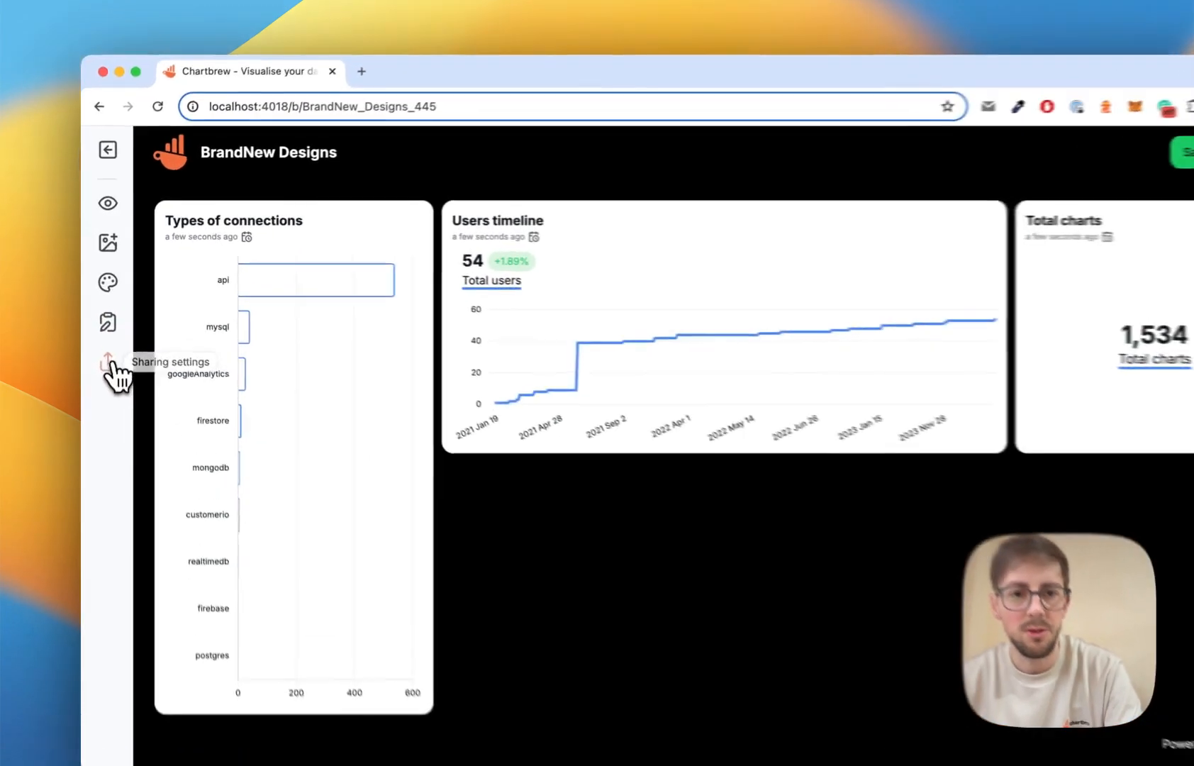
{"action": "left_click", "coordinate": [103, 337]}
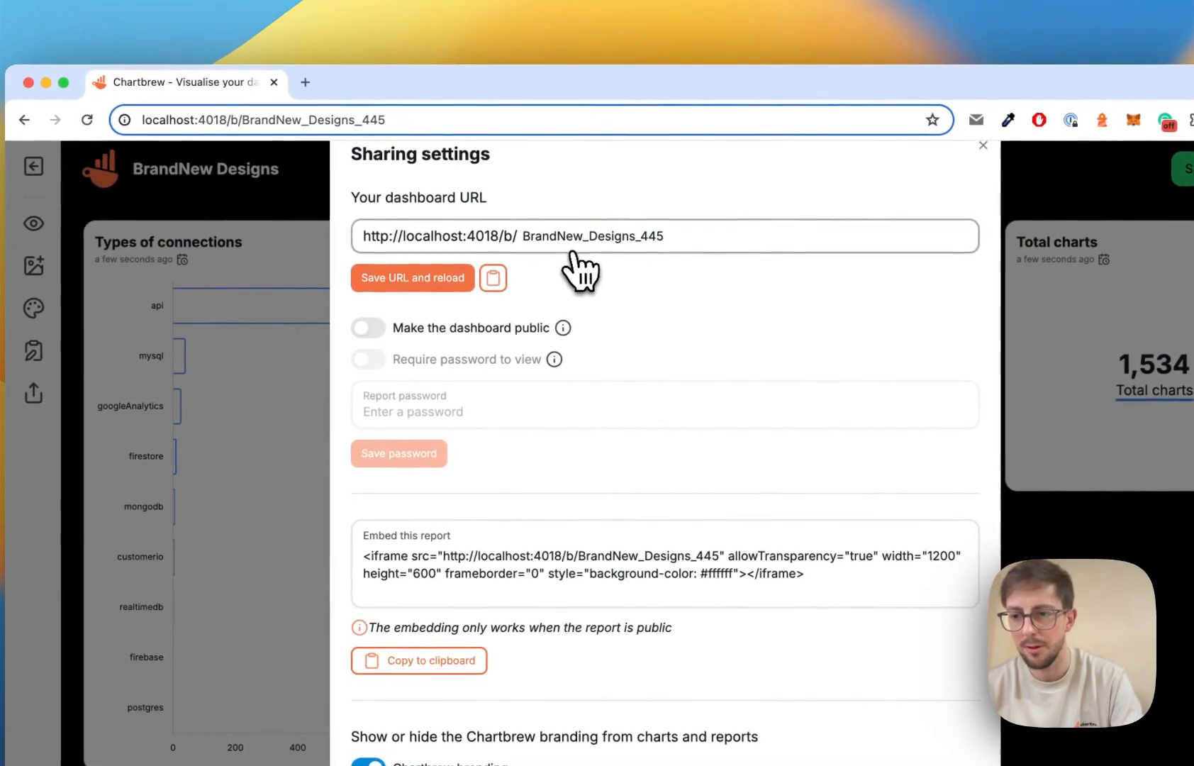
Review the report's embed code, then close Sharing settings and go back to the project dashboard.
{"action": "scroll", "coordinate": [741, 348], "scroll_direction": "down", "scroll_amount": 2}
{"action": "scroll", "coordinate": [663, 368], "scroll_direction": "up", "scroll_amount": 1}
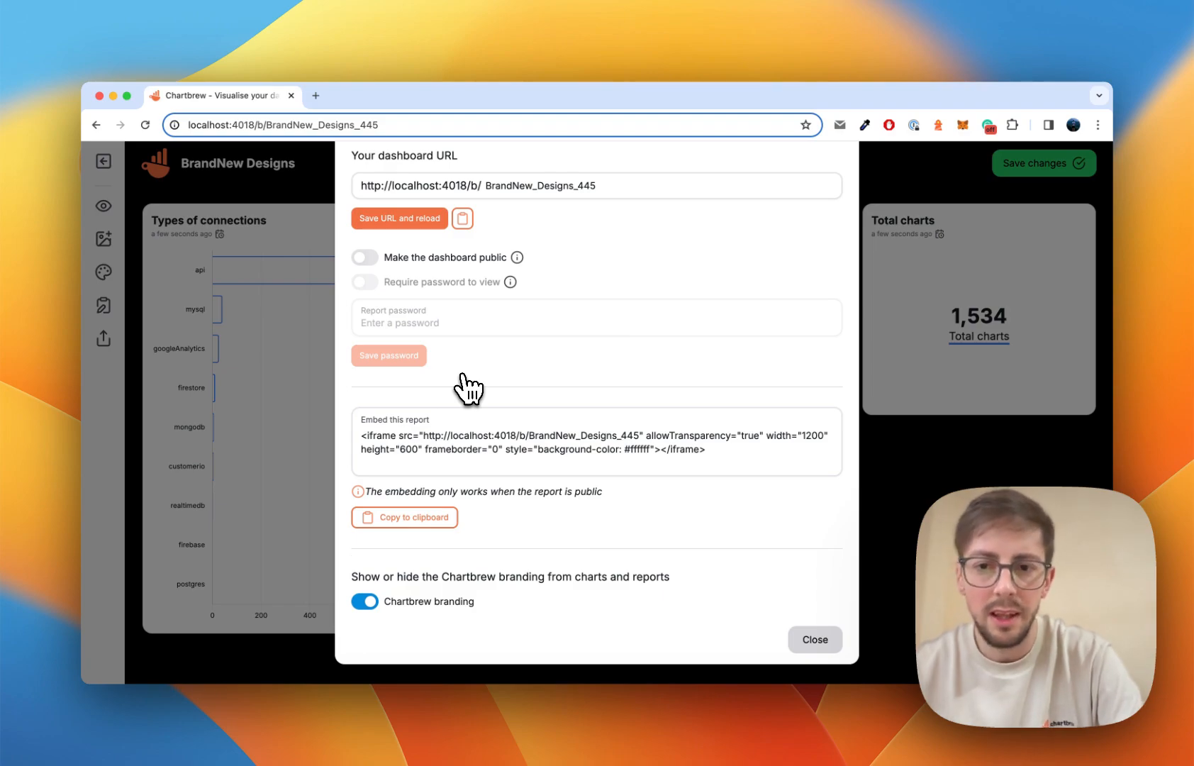
{"action": "left_click_drag", "start_coordinate": [716, 450], "coordinate": [684, 452]}
{"action": "left_click", "coordinate": [749, 458]}
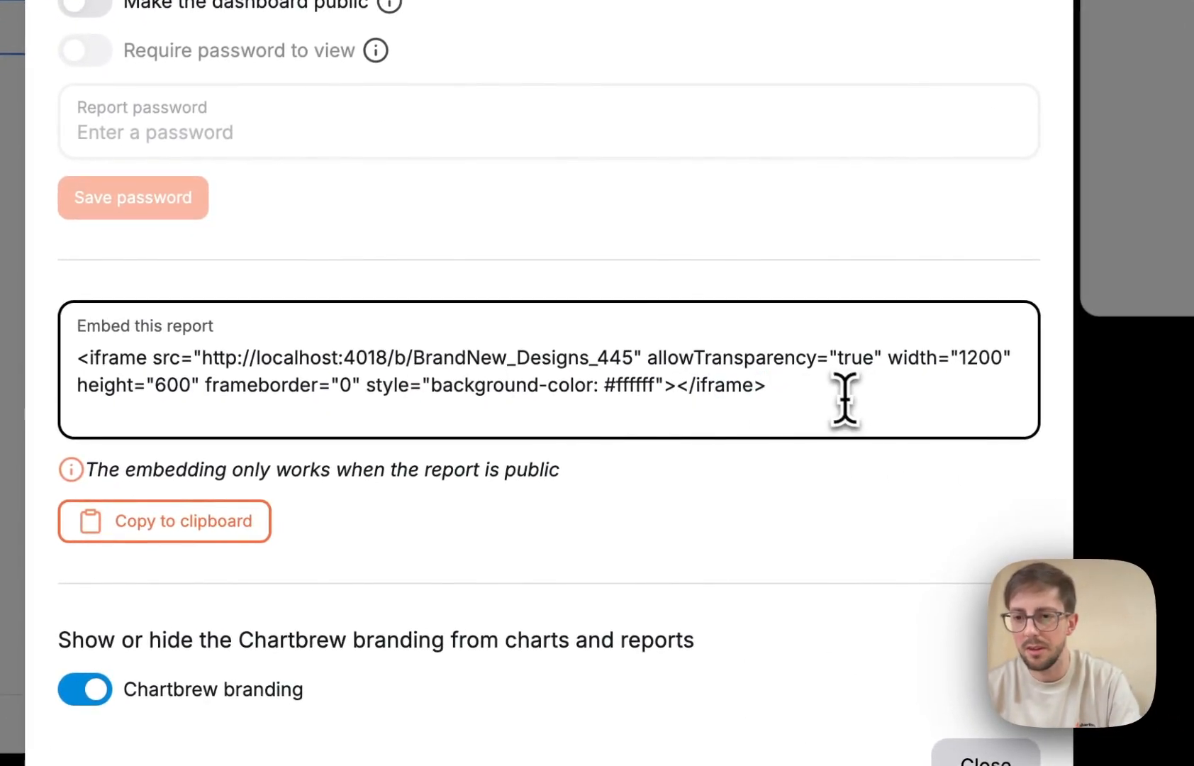
{"action": "left_click_drag", "start_coordinate": [845, 399], "coordinate": [233, 378]}
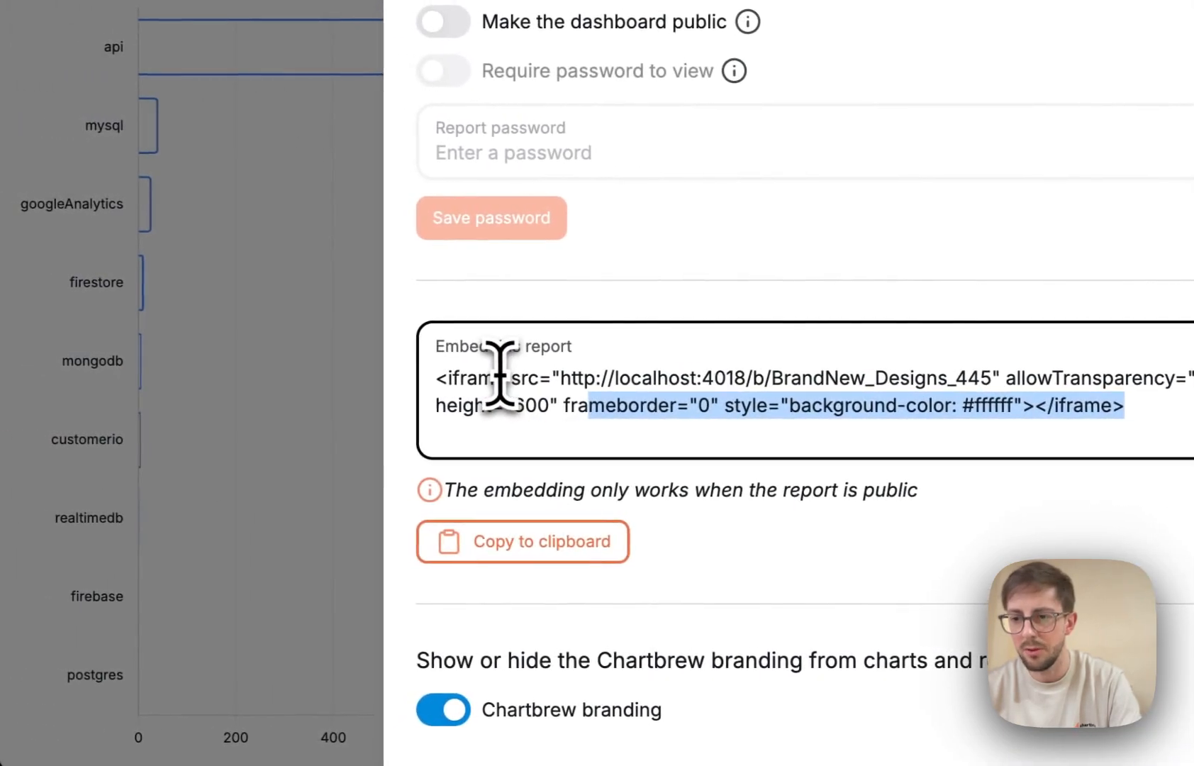
{"action": "left_click", "coordinate": [141, 355]}
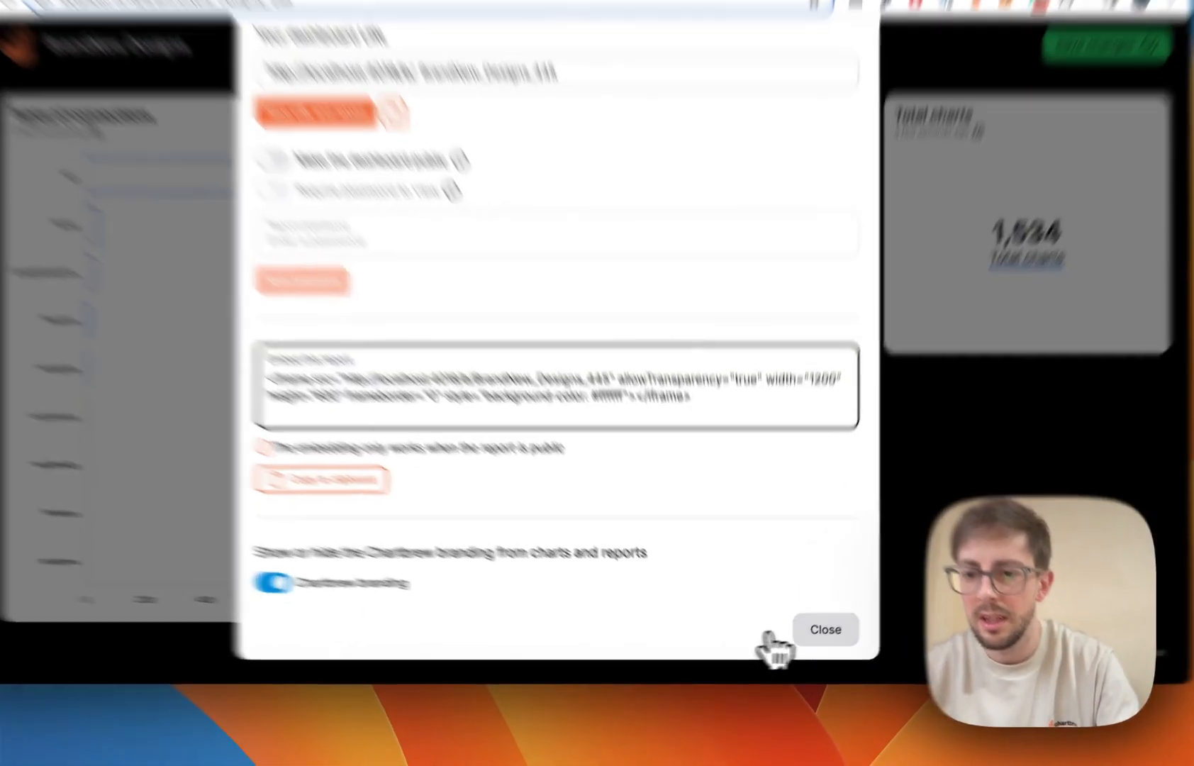
{"action": "left_click", "coordinate": [812, 639]}
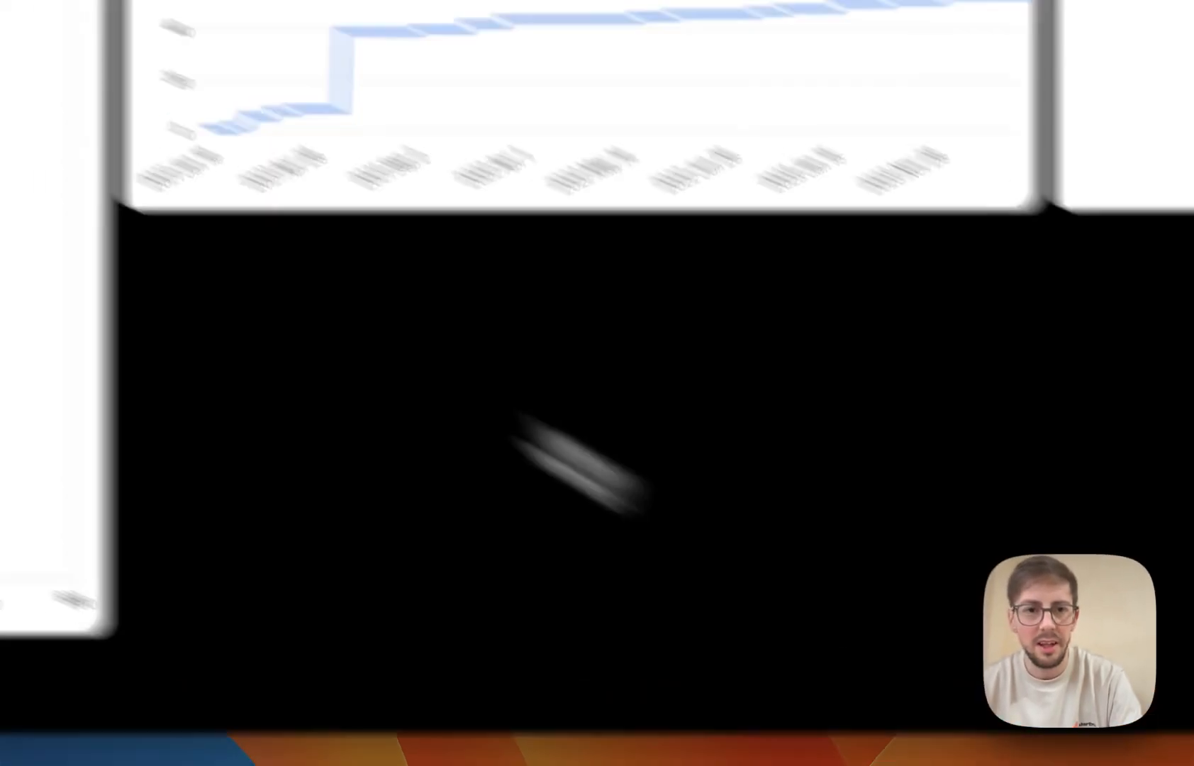
{"action": "left_click", "coordinate": [104, 161]}
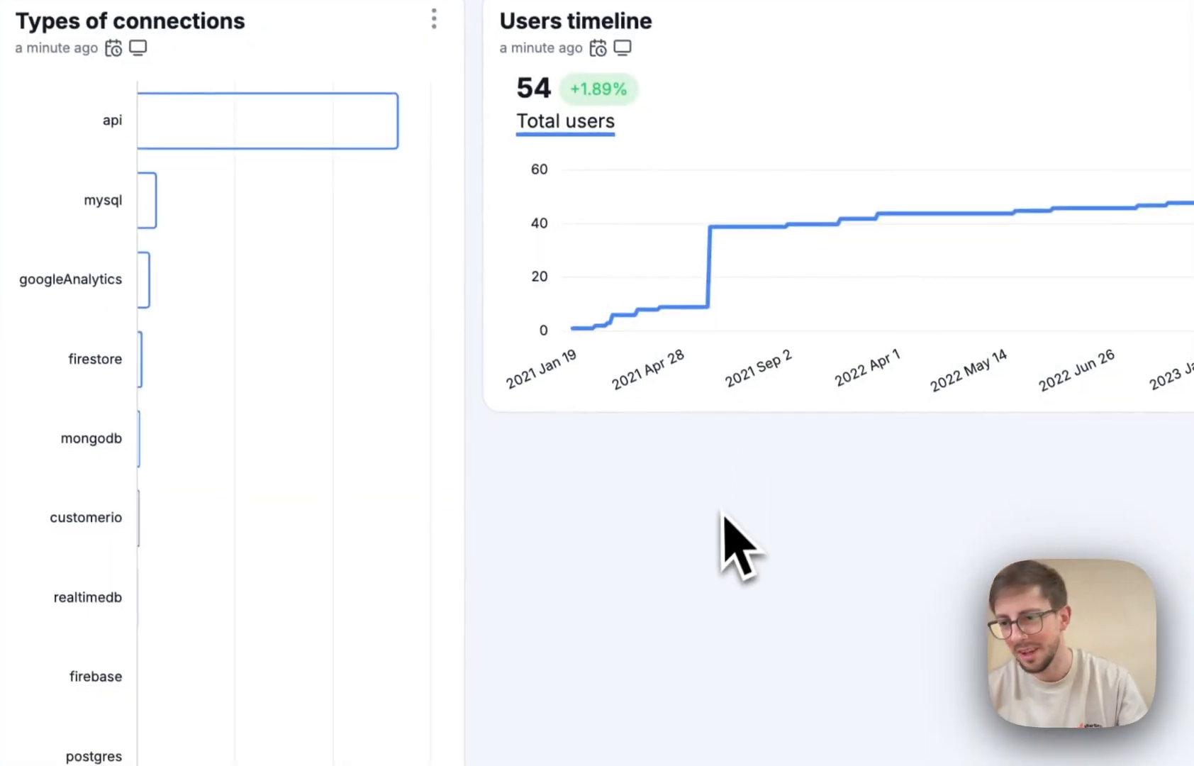